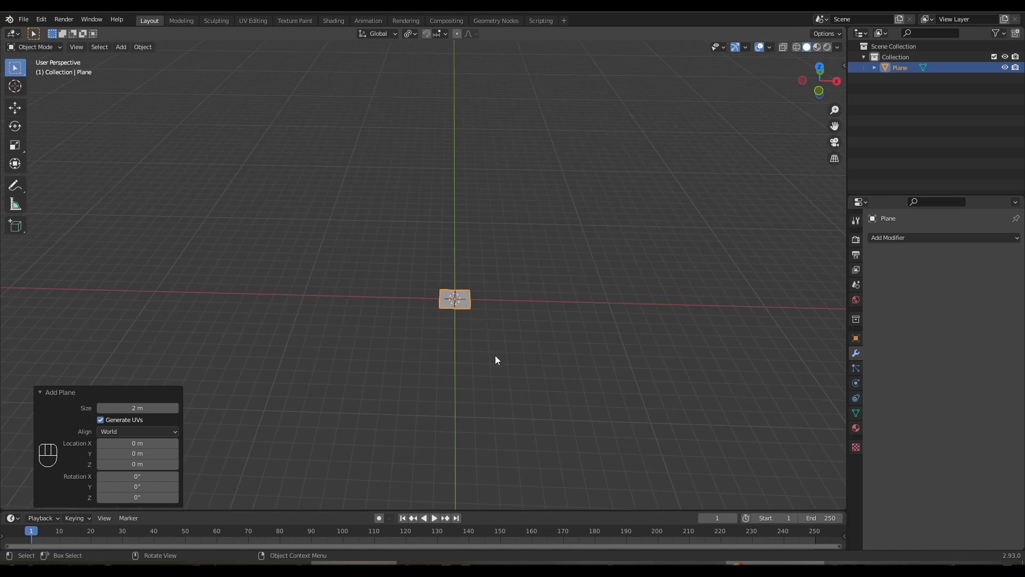
Step: Stretch the plane along X by a factor of about 3.82 and apply all its transforms
key(s)
key(x)
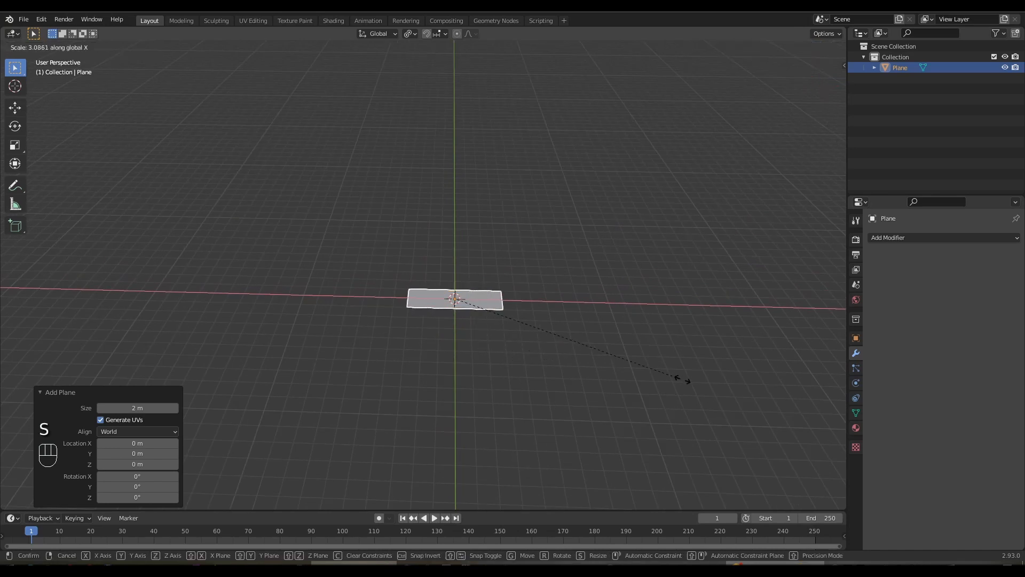
click(740, 382)
middle_drag(611, 359, 600, 355)
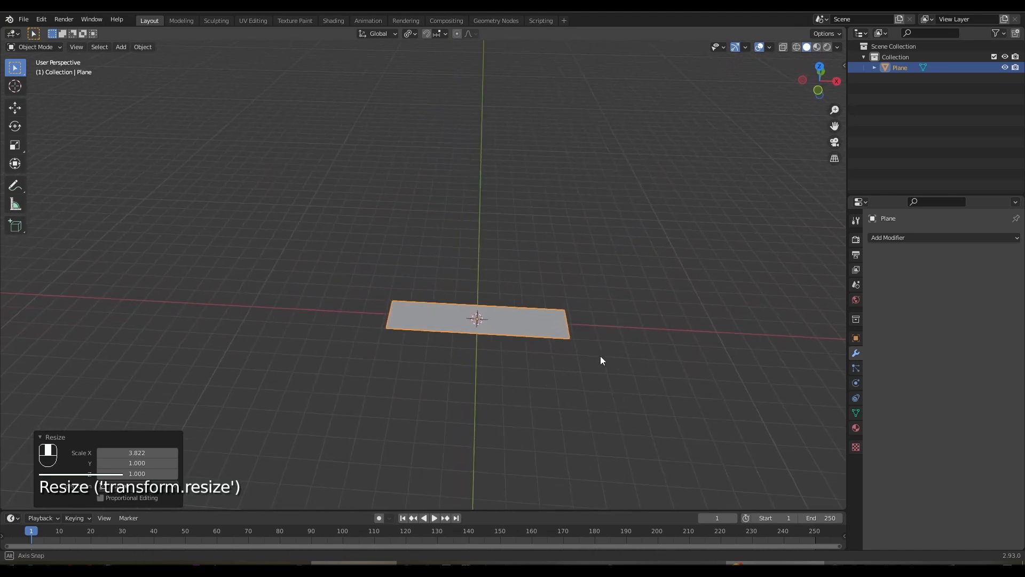
key(ctrl+a)
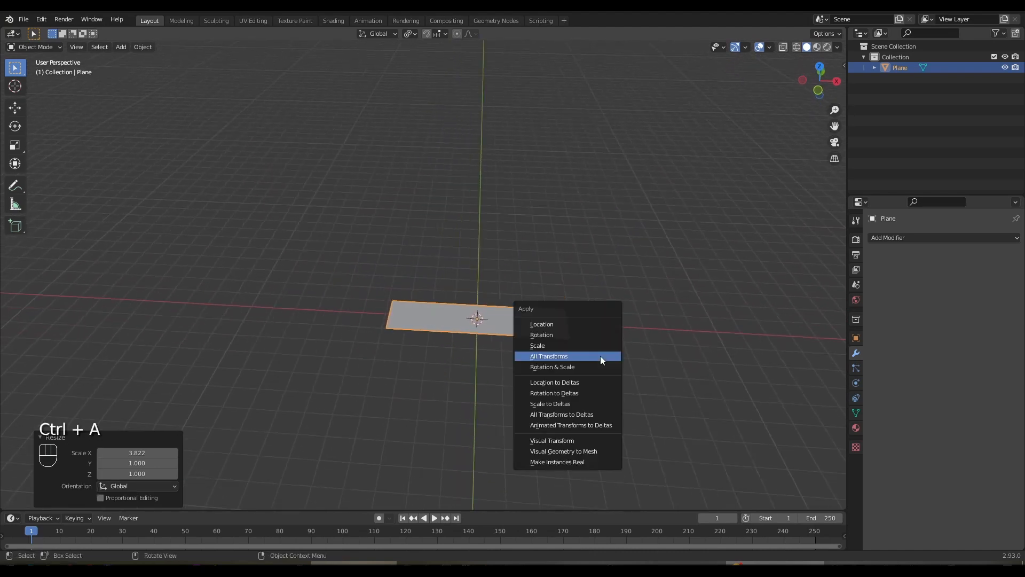
click(600, 356)
key(KP_Decimal)
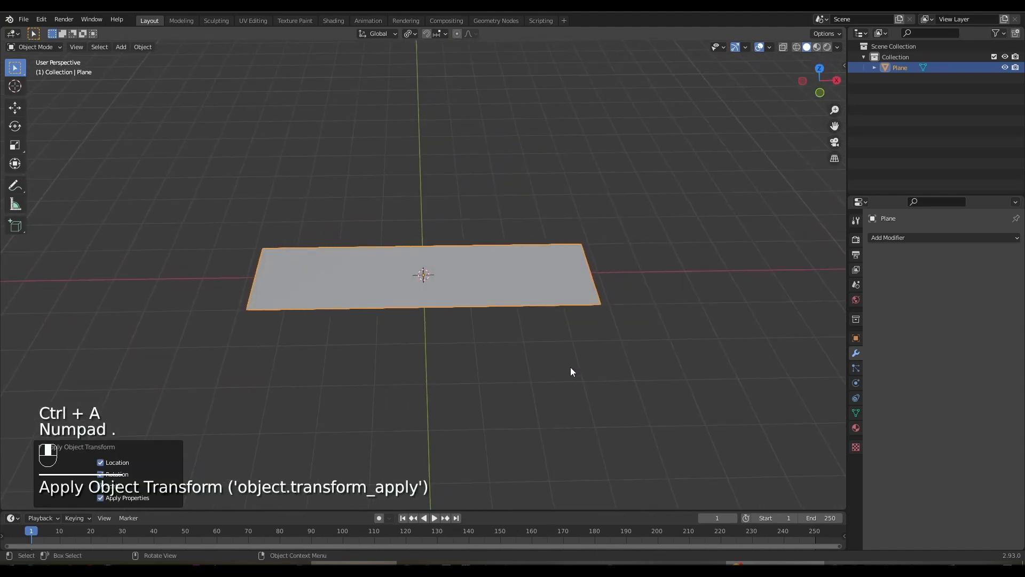
Step: In Edit Mode, add one centred loop cut running lengthwise along the plane
key(Tab)
middle_drag(558, 351, 458, 359)
key(ctrl+r)
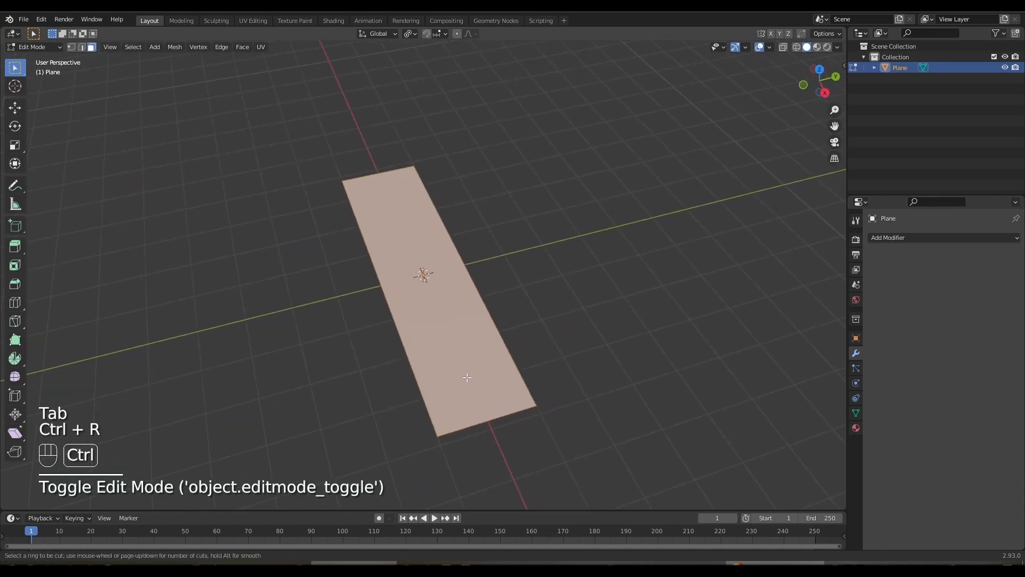
click(485, 415)
right_click(485, 416)
Step: Add four evenly spaced loop cuts across the plane's width
middle_drag(382, 401, 435, 380)
key(ctrl+r)
scroll(438, 317, up, 3)
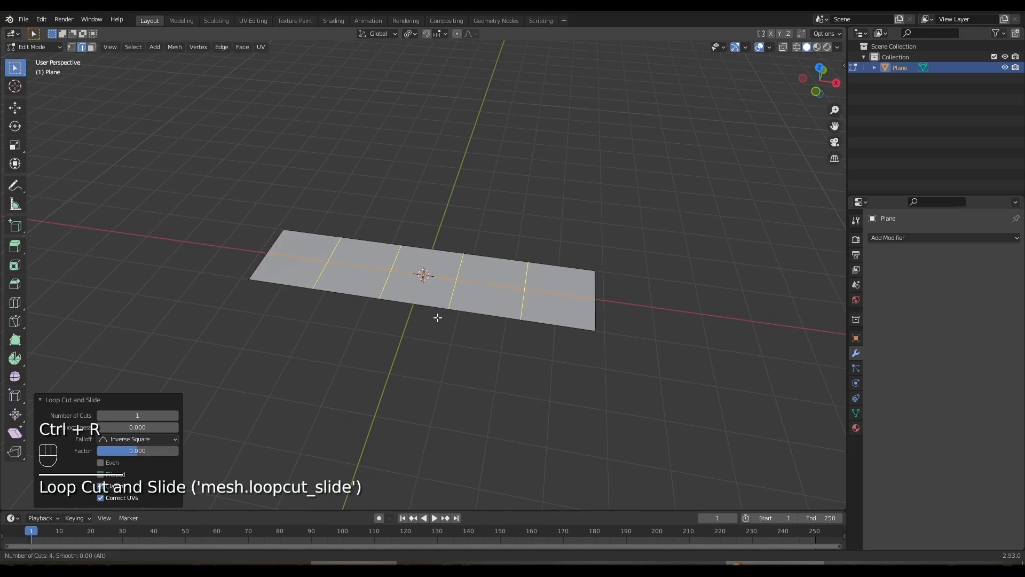
click(438, 317)
right_click(436, 316)
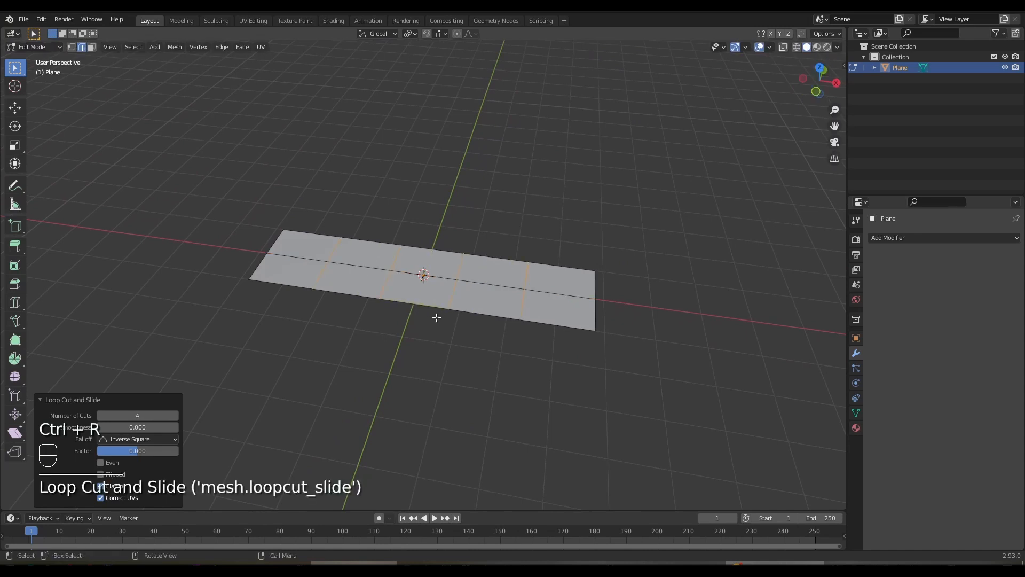
Step: Bevel the two corner vertices at the plane's negative X end with 2 segments to round that end
middle_drag(435, 316, 496, 339)
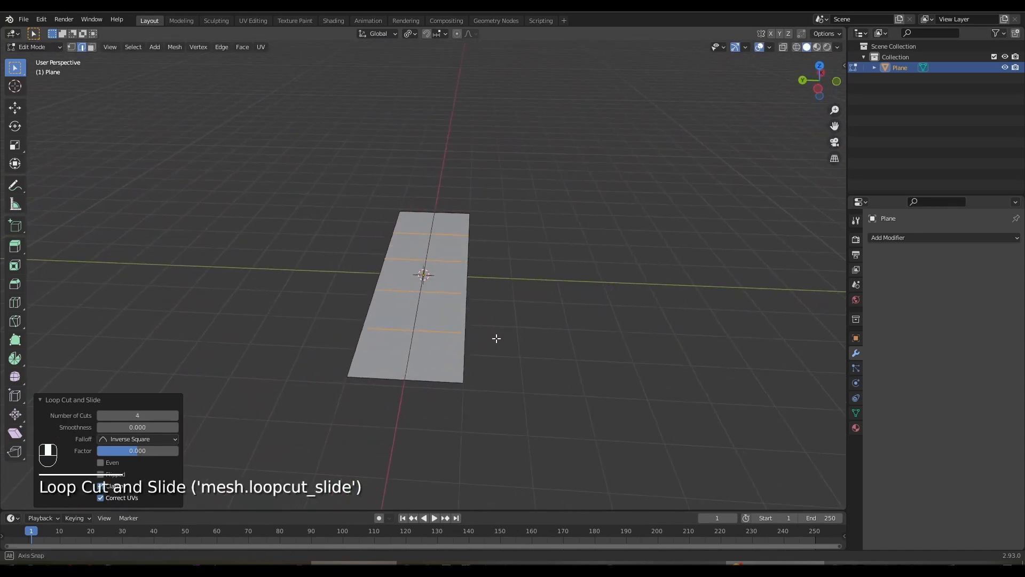
key(1)
click(354, 378)
shift+click(452, 388)
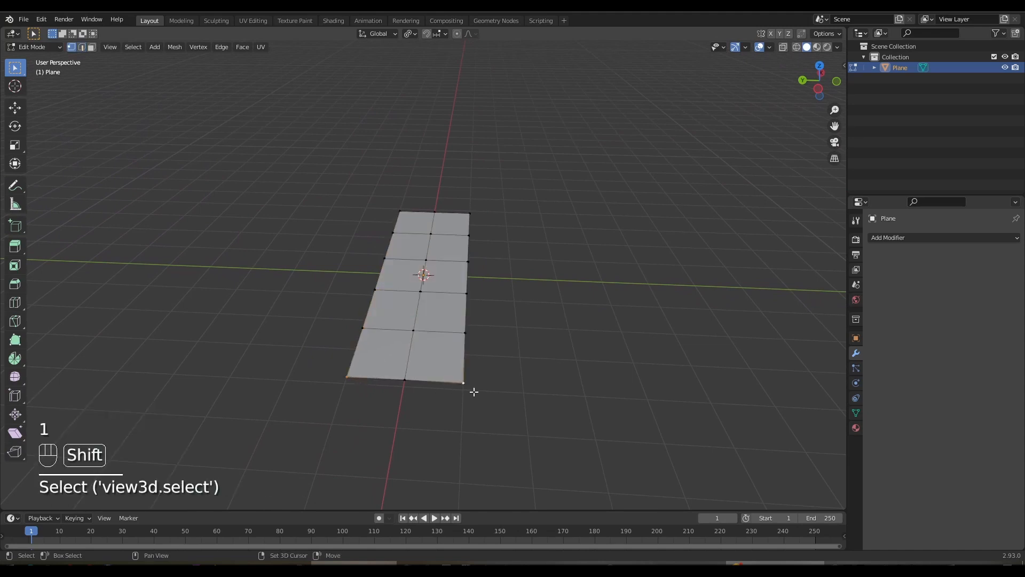
key(shift+ctrl+b)
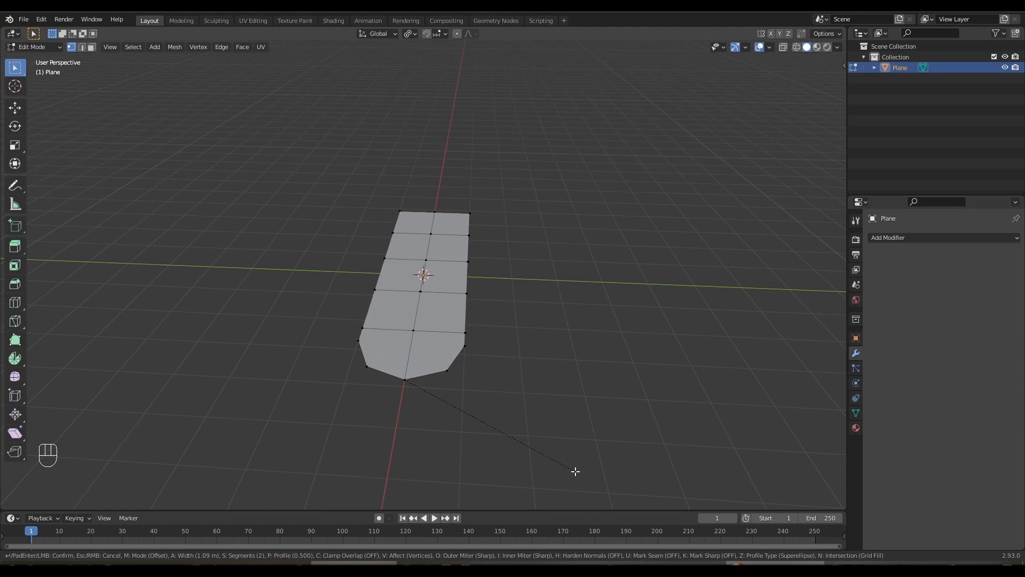
Step: Merge the overlapping vertices at the tip of the rounded negative X end at their centre
drag(374, 340, 402, 380)
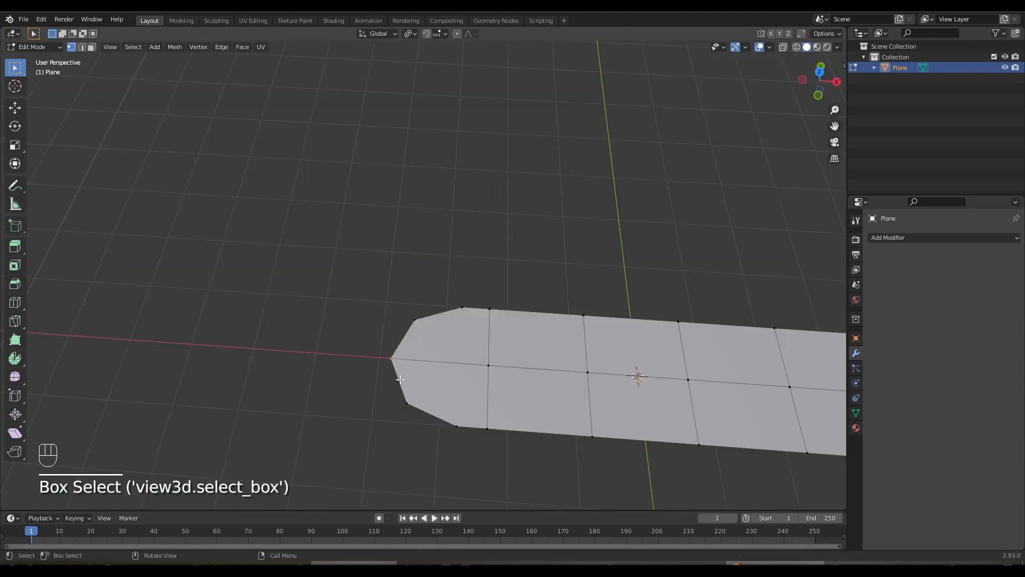
key(m)
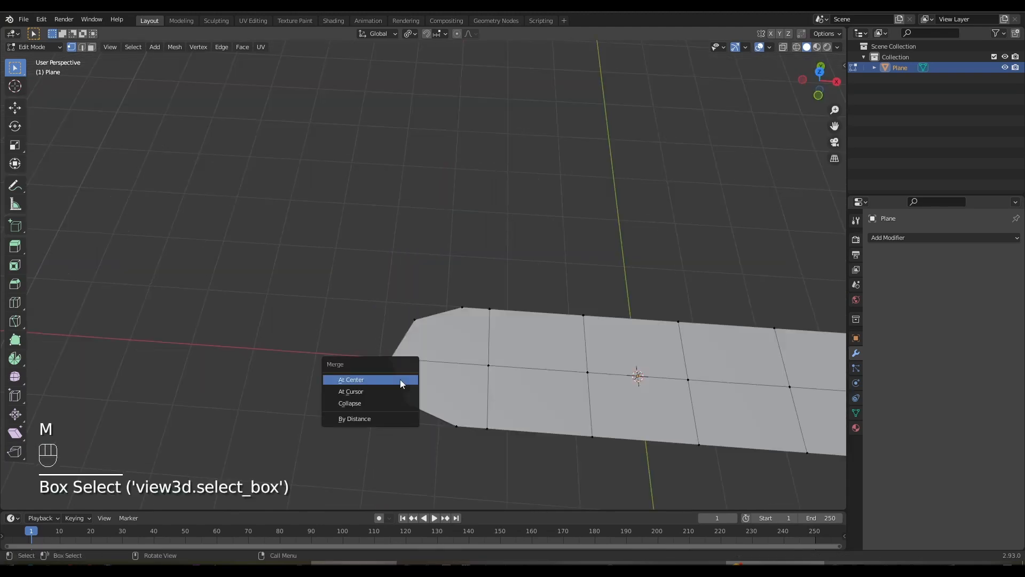
click(400, 379)
Step: Bevel the two corner vertices at the plane's positive X end to round it as well
shift+middle_drag(554, 389, 587, 308)
click(587, 308)
shift+click(607, 279)
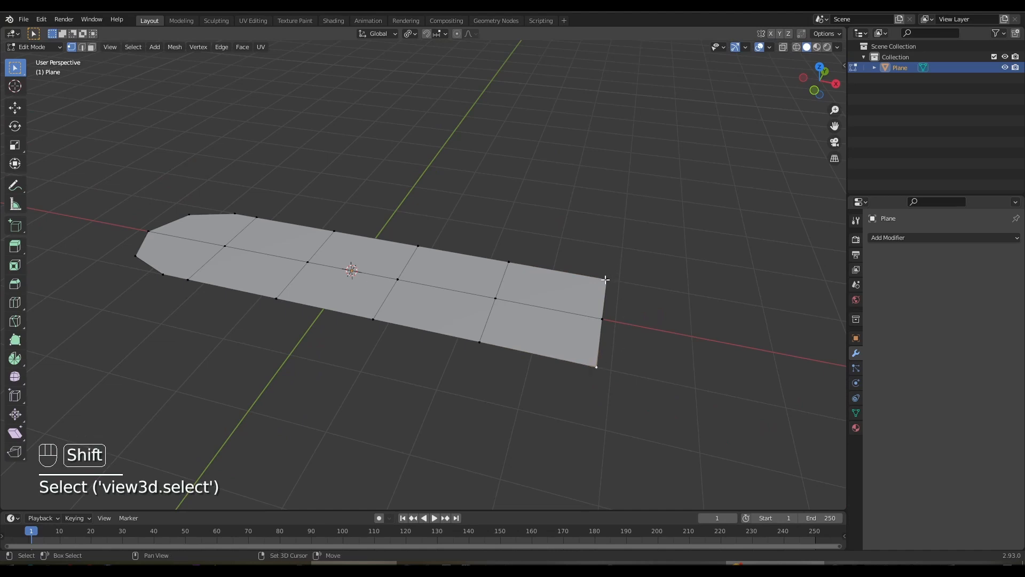
key(shift+ctrl+b)
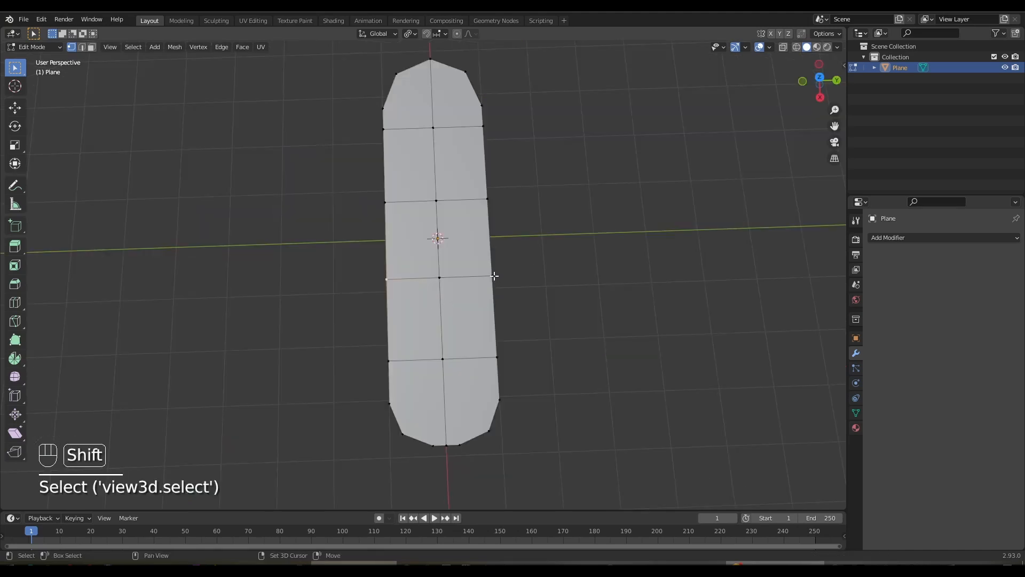
Step: With Y mirroring on, move the outer vertices of the crosswise row just on the positive X side of centre outward about 0.17 m along Y
shift+click(493, 277)
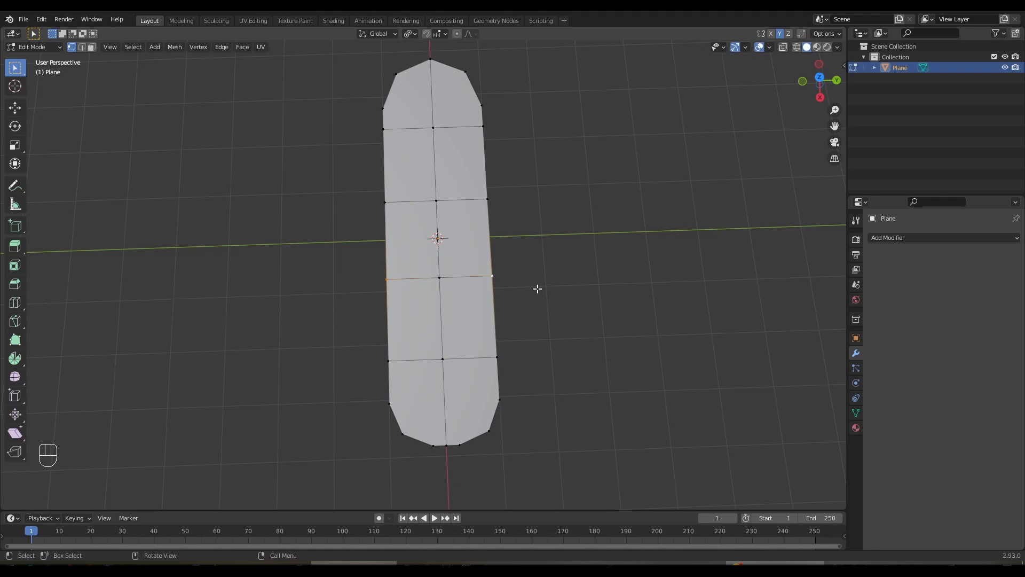
key(g)
key(y)
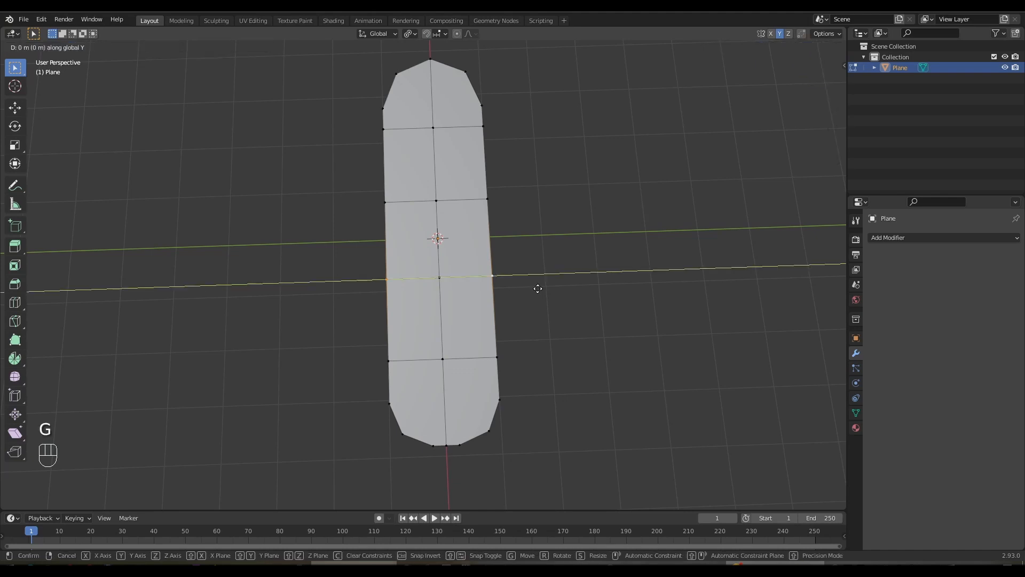
click(546, 286)
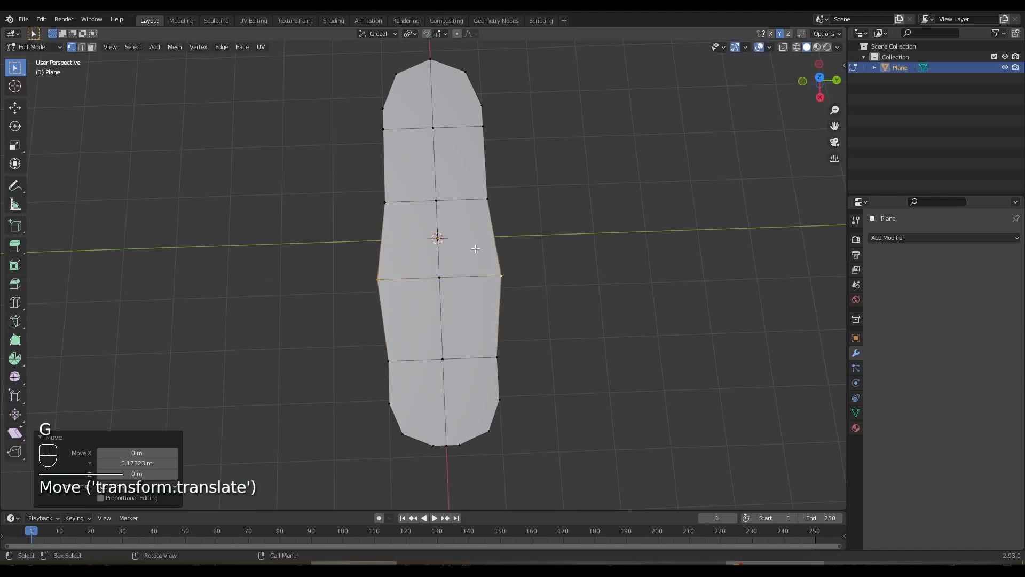
Step: Move the outer vertices of the crosswise row just on the negative X side of centre outward about 0.21 m along Y
shift+click(382, 202)
shift+click(486, 198)
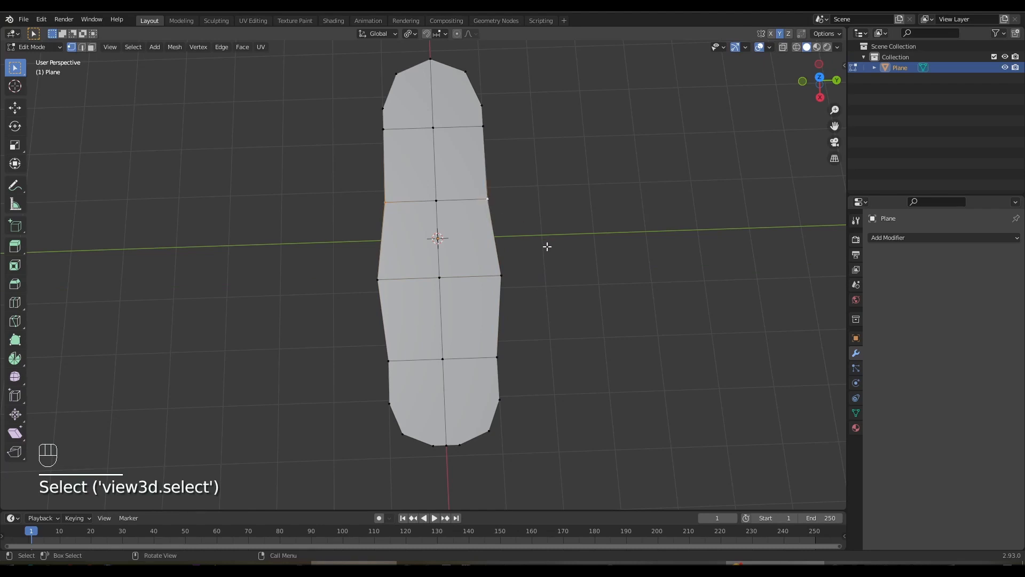
key(g)
key(y)
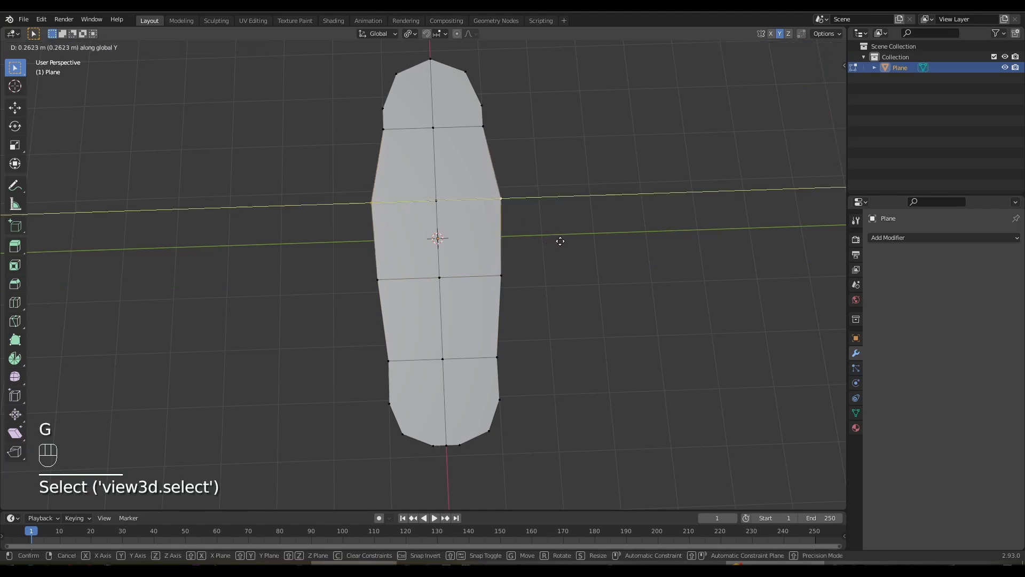
click(543, 229)
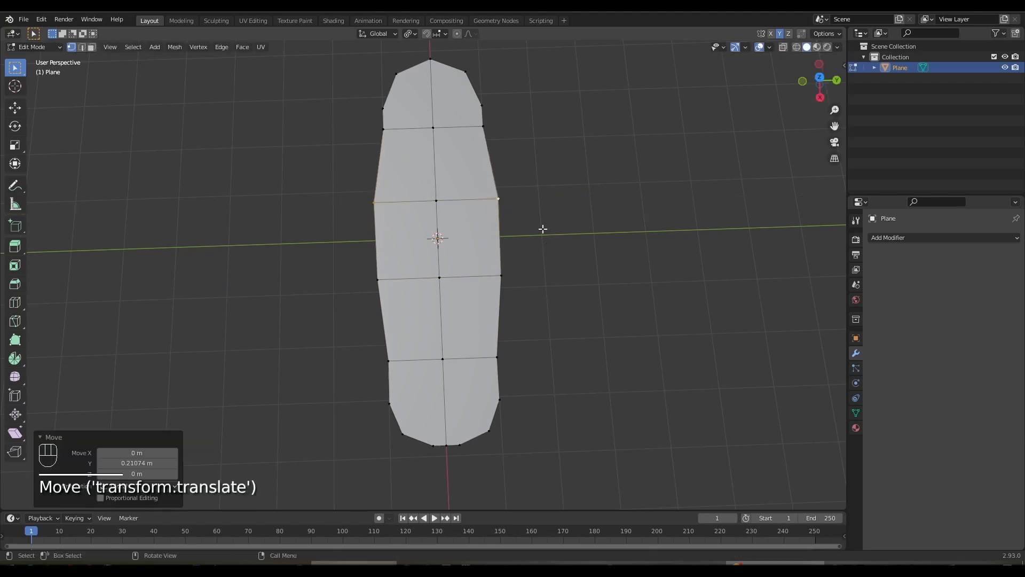
Step: Move the edge vertices of the crosswise row nearest the negative X end outward about 0.087 m along Y
click(385, 134)
shift+click(475, 128)
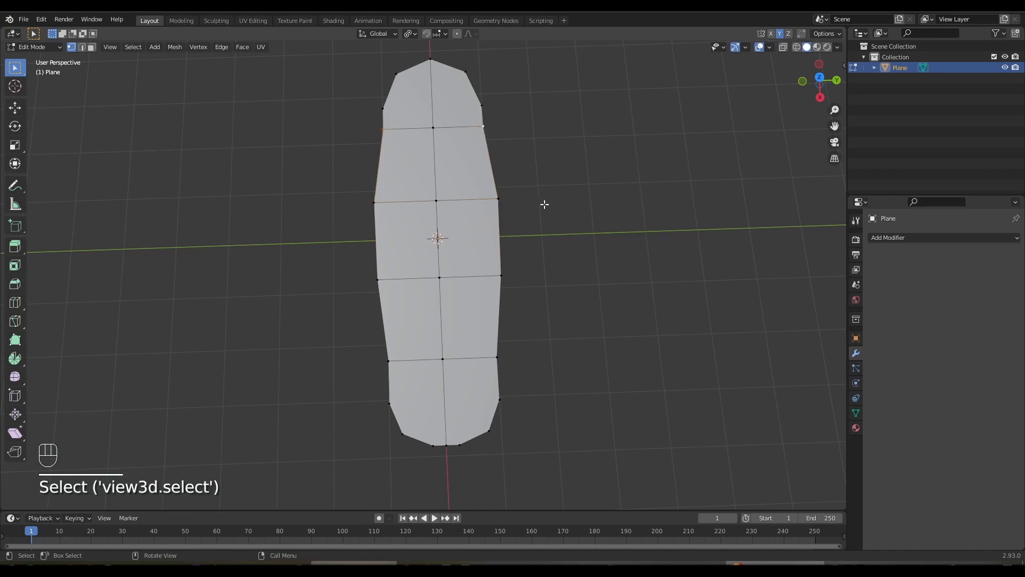
key(g)
key(y)
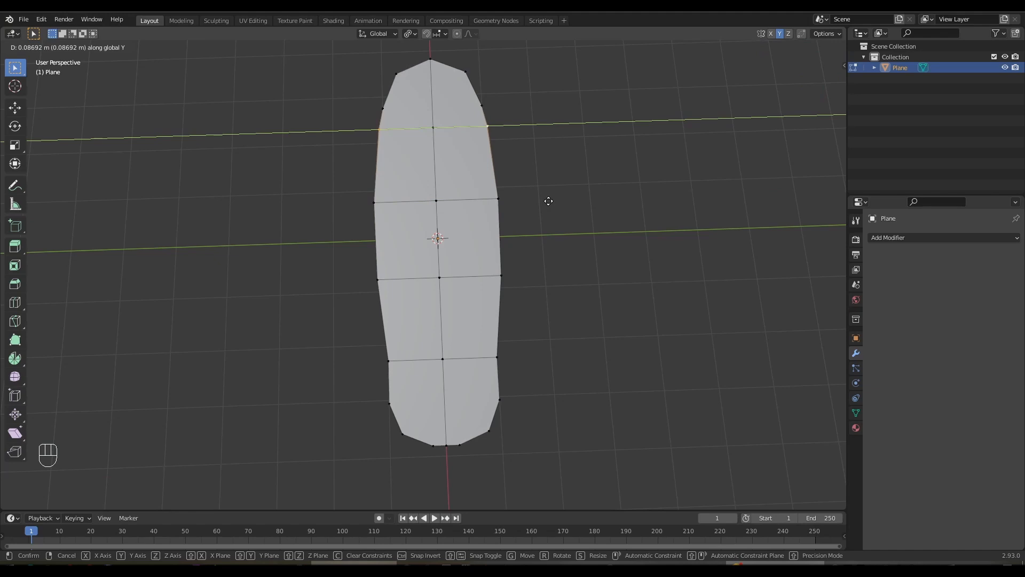
click(549, 201)
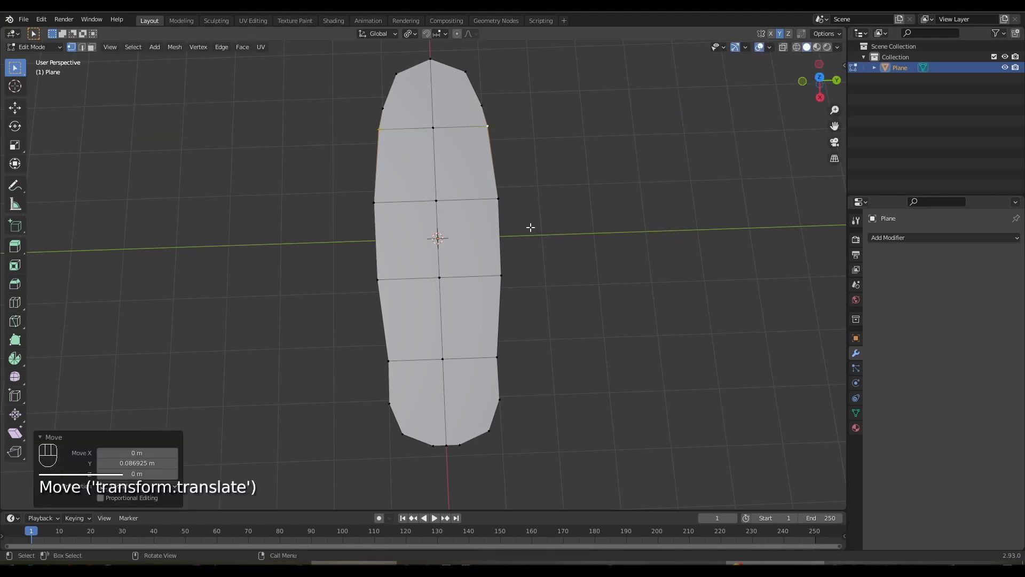
Step: Move the edge vertices of the crosswise row nearest the positive X end outward about 0.099 m along Y
shift+click(390, 367)
shift+click(499, 358)
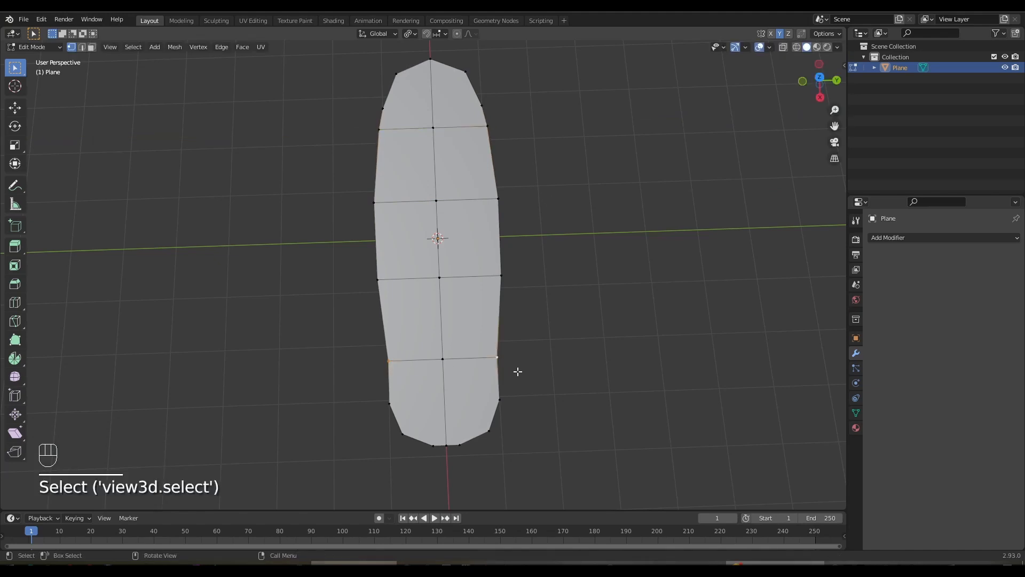
key(g)
key(y)
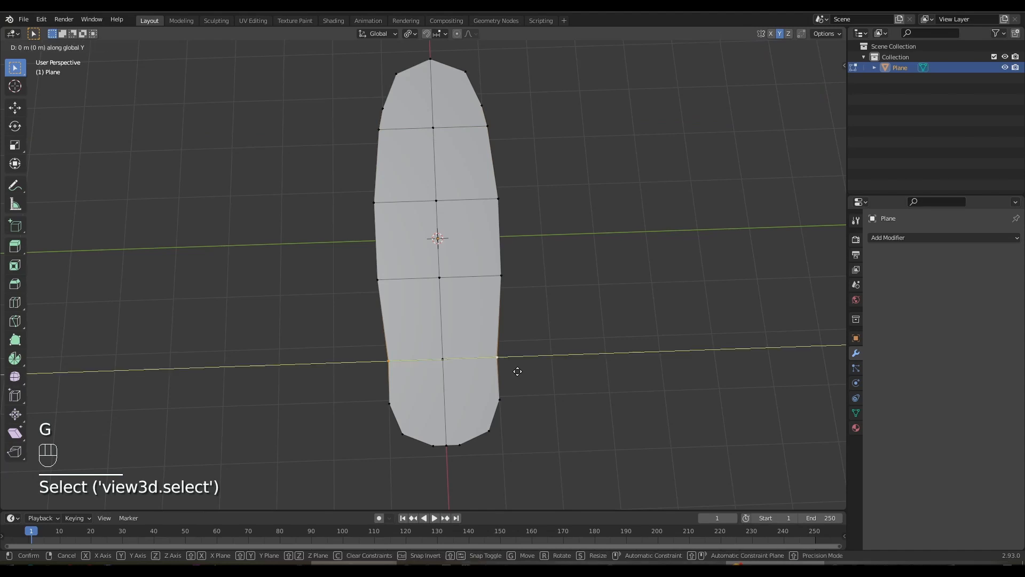
click(523, 369)
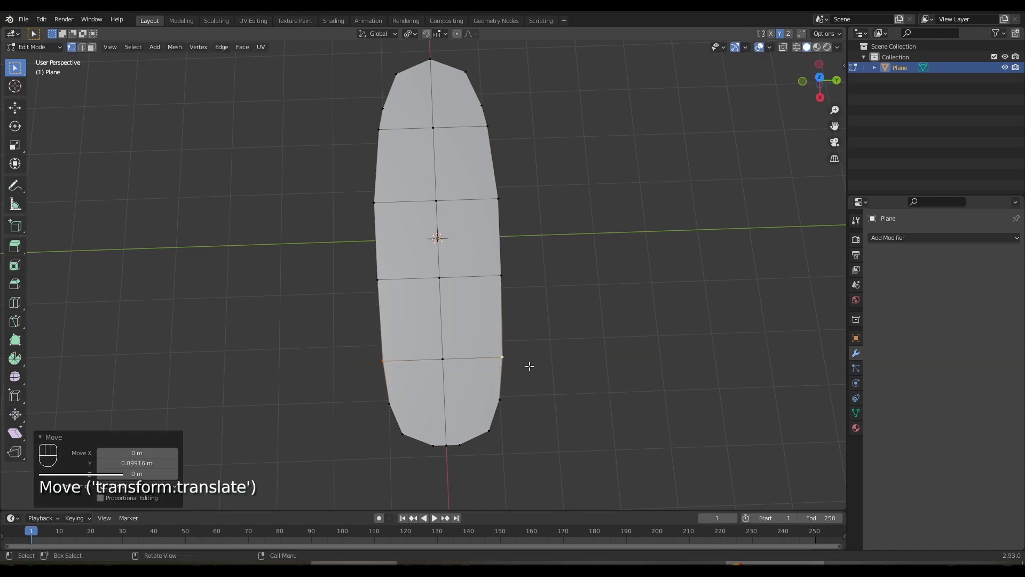
Step: Move the middle vertices of both rounded corners at the positive X end inward along Y to narrow that end
middle_drag(529, 366, 490, 358)
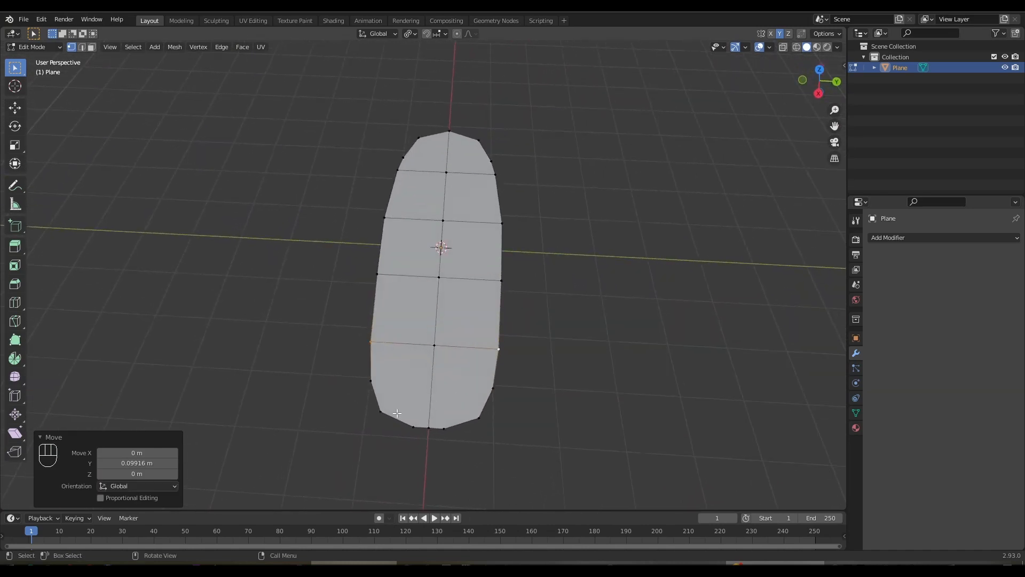
click(381, 411)
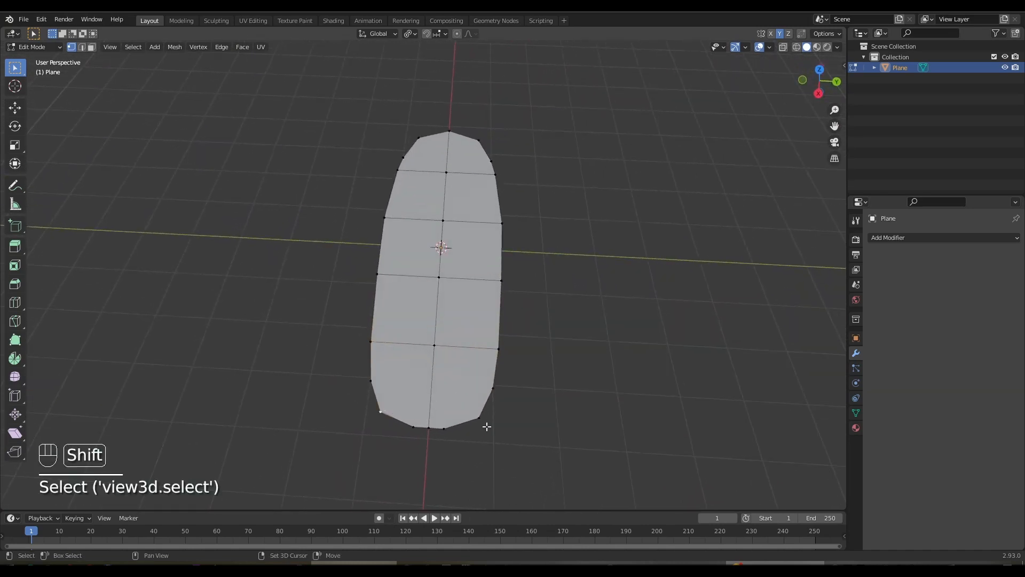
middle_drag(479, 418, 524, 444)
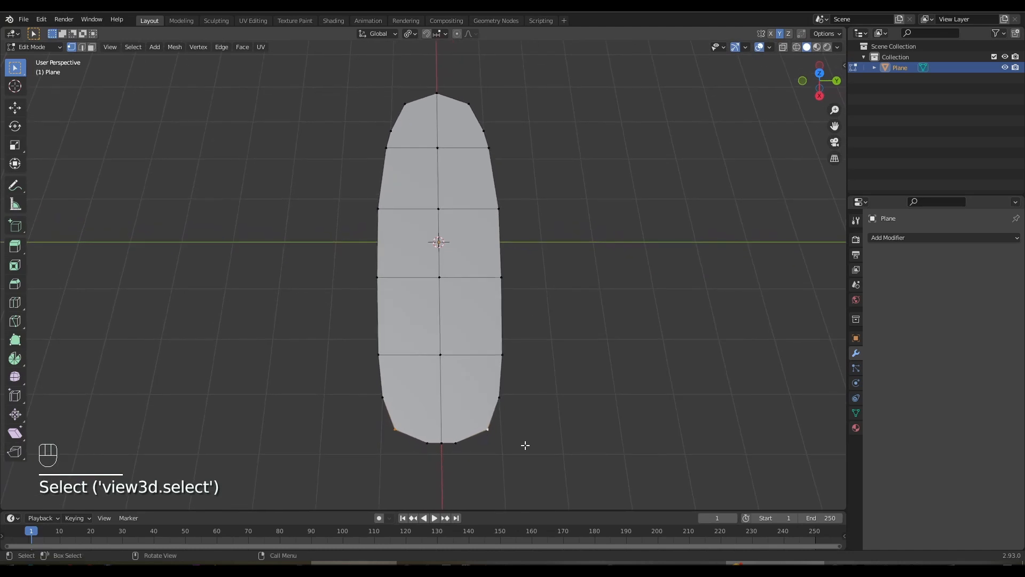
key(g)
key(y)
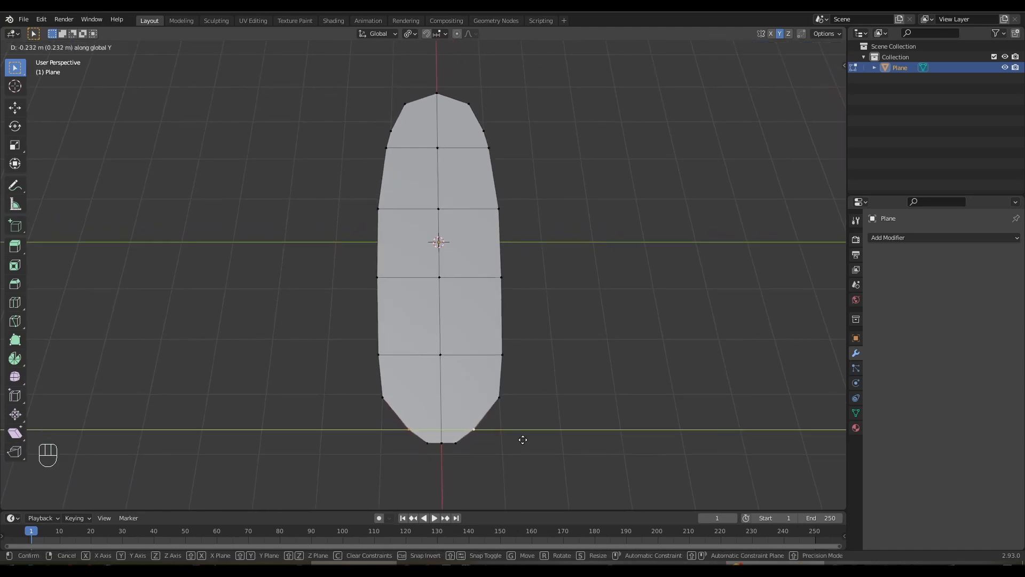
click(522, 440)
Step: Adjust the two vertices beside the negative X tip symmetrically along Y to reshape that end
middle_drag(558, 394, 341, 359)
middle_drag(432, 447, 408, 474)
shift+middle_drag(417, 418, 429, 307)
click(372, 371)
shift+click(464, 371)
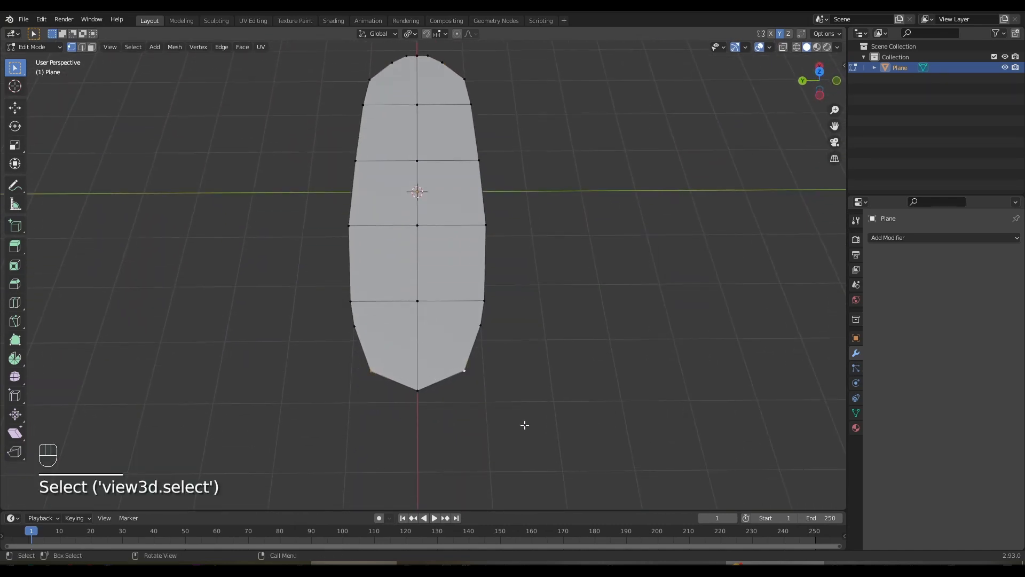
key(g)
key(y)
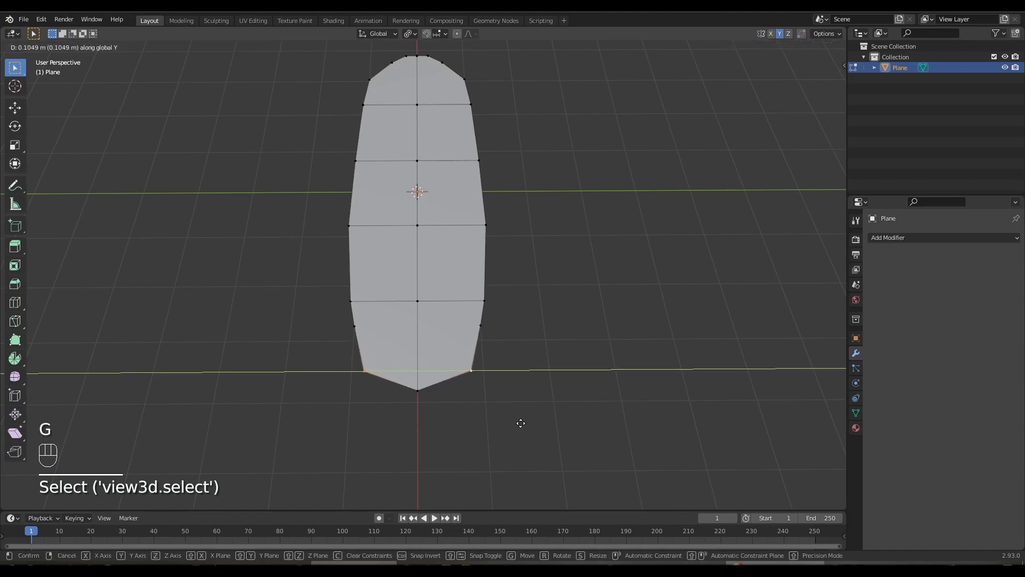
click(545, 446)
Step: Enable proportional editing in Edit Mode with Connected Only active and the Smooth falloff
middle_drag(542, 426, 399, 385)
shift+middle_drag(423, 348, 353, 369)
key(Tab)
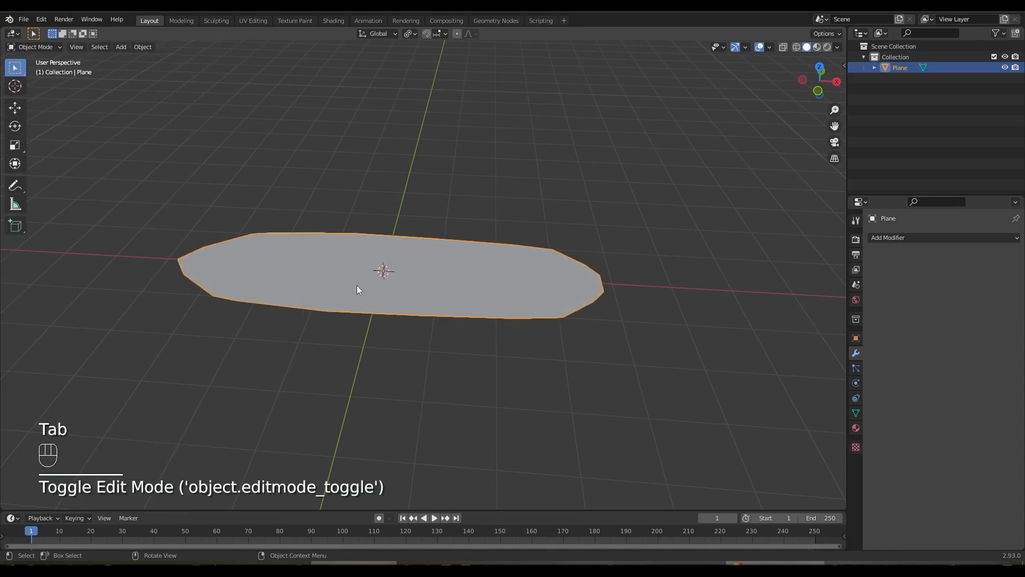
key(Tab)
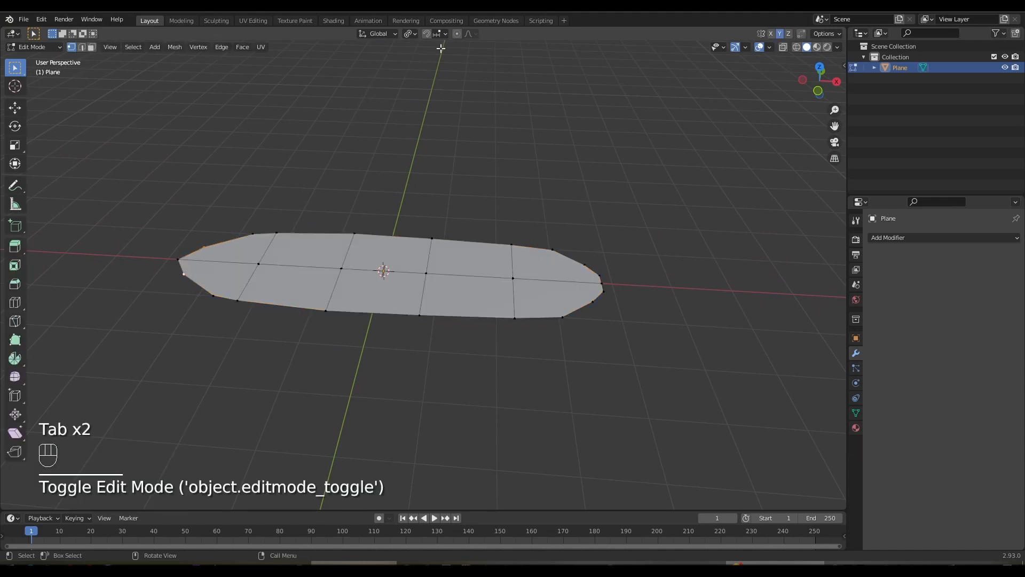
click(475, 34)
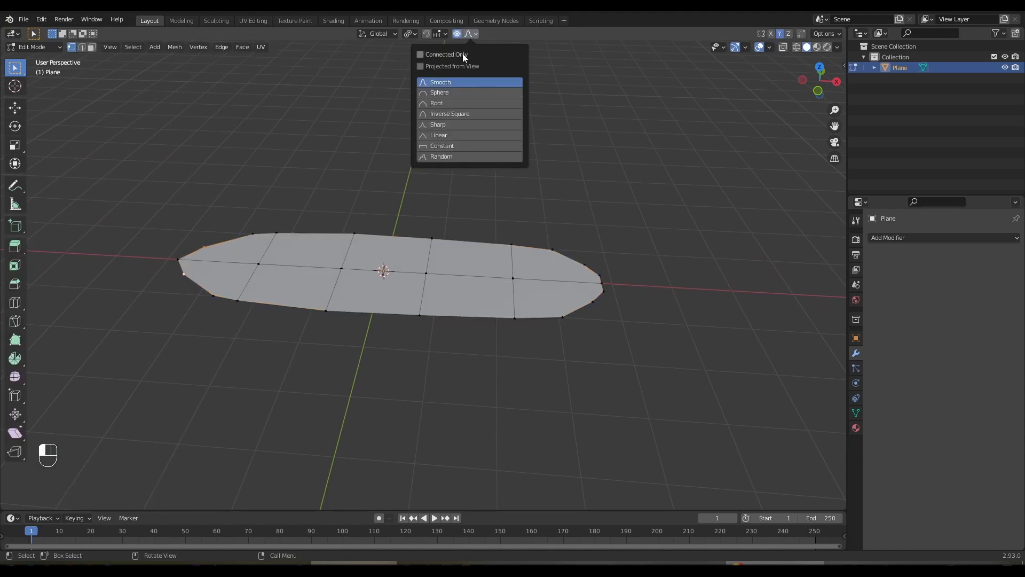
key(g)
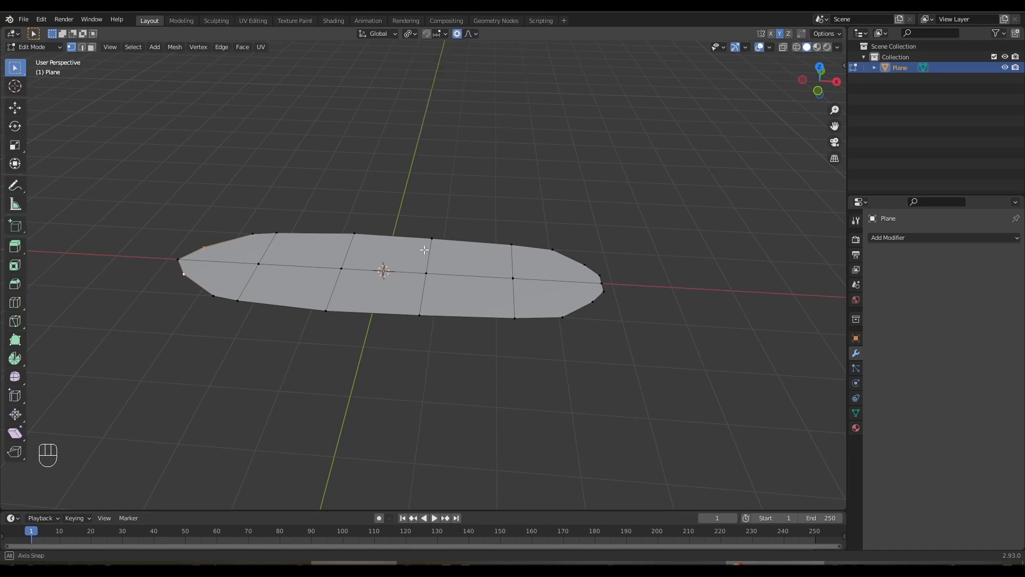
click(429, 244)
Step: Select the middle edge of the lengthwise centerline and reduce the proportional editing size to about 1.95
key(2)
click(405, 269)
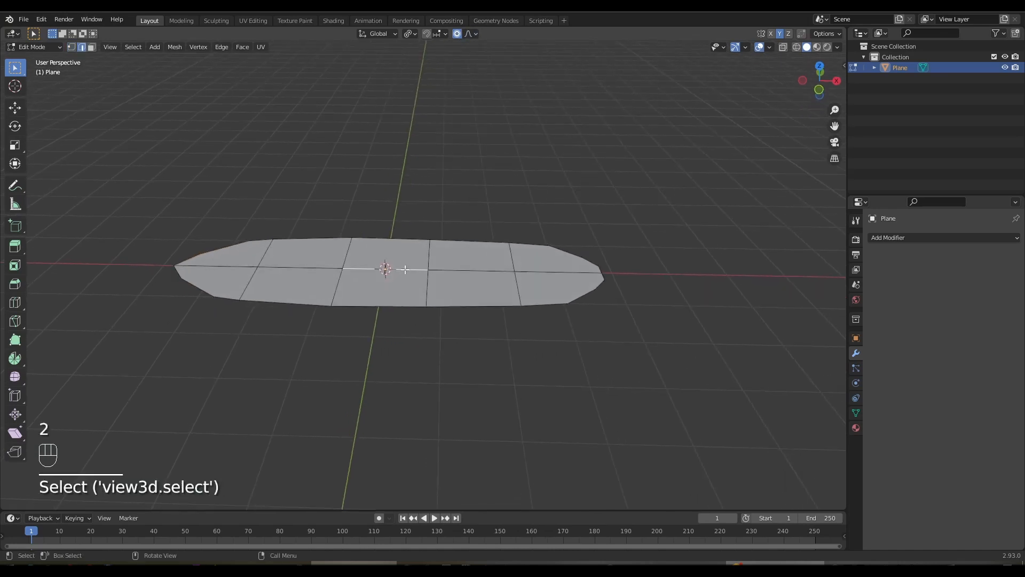
middle_drag(408, 260, 438, 241)
key(KP_1)
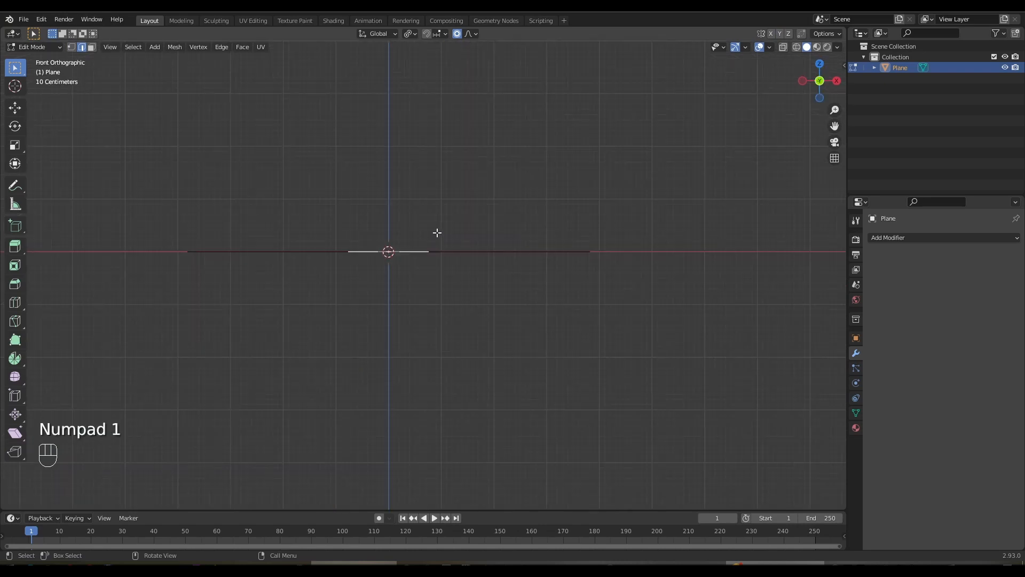
key(g)
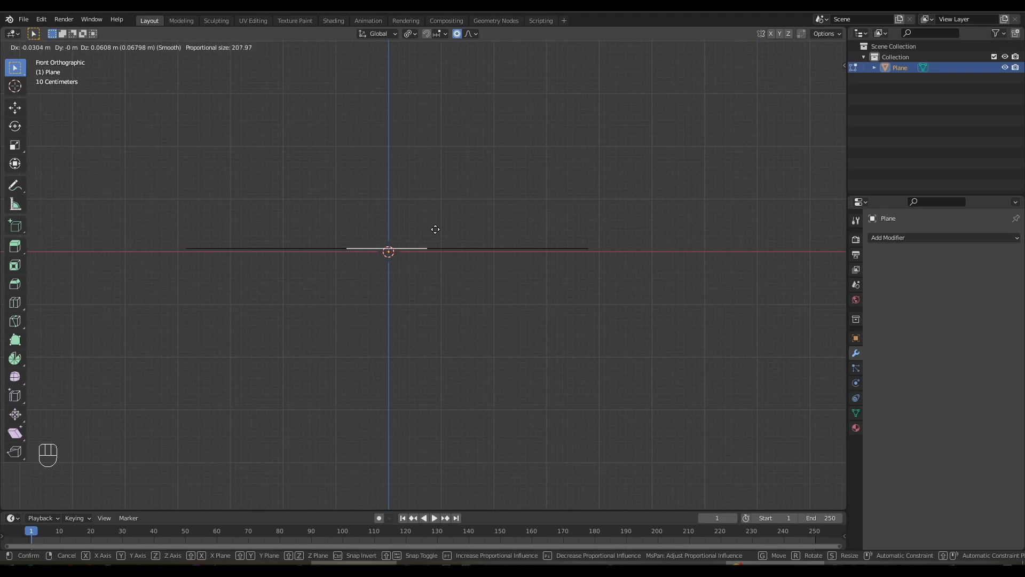
scroll(435, 230, up, 10)
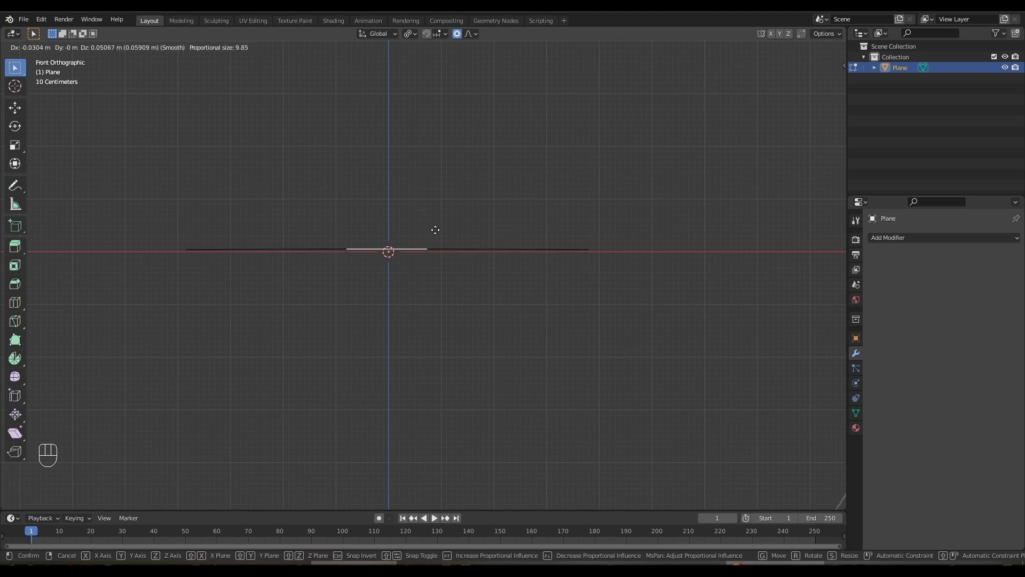
scroll(435, 230, up, 15)
key(Escape)
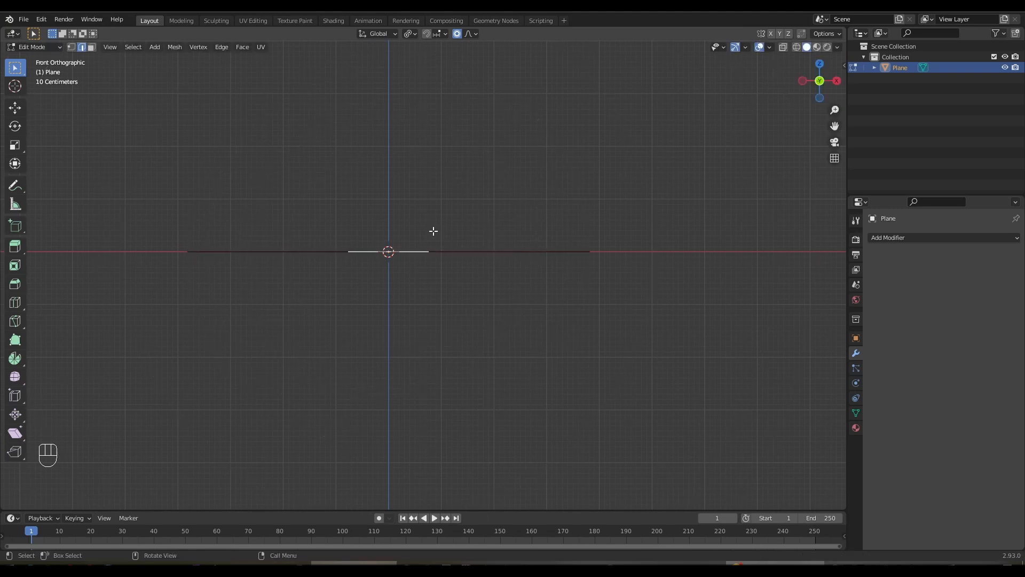
Step: Raise the middle centerline edge about 0.67 m along Z with a proportional size of about 3.14
middle_drag(433, 231, 426, 247)
key(g)
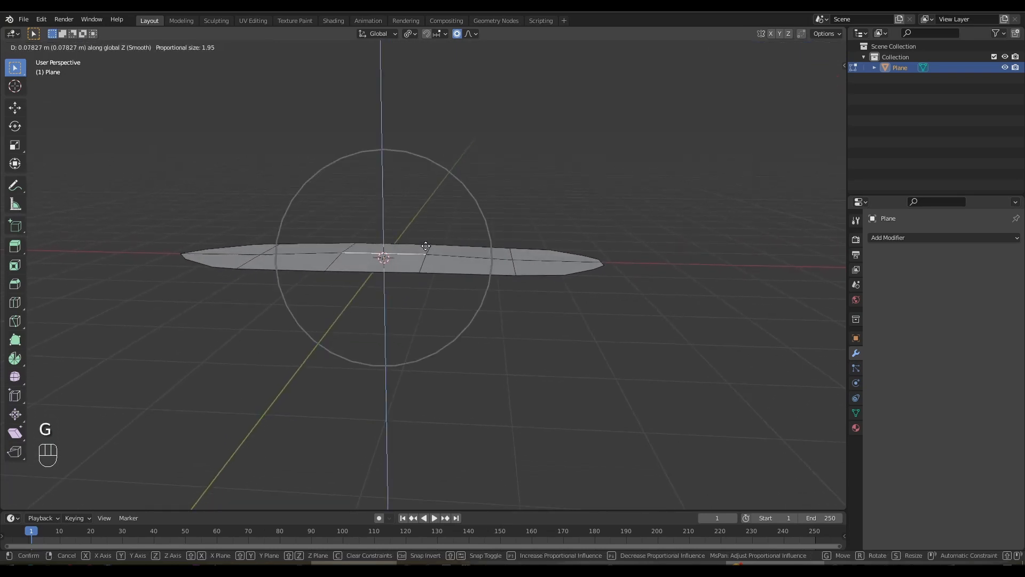
scroll(426, 244, down, 5)
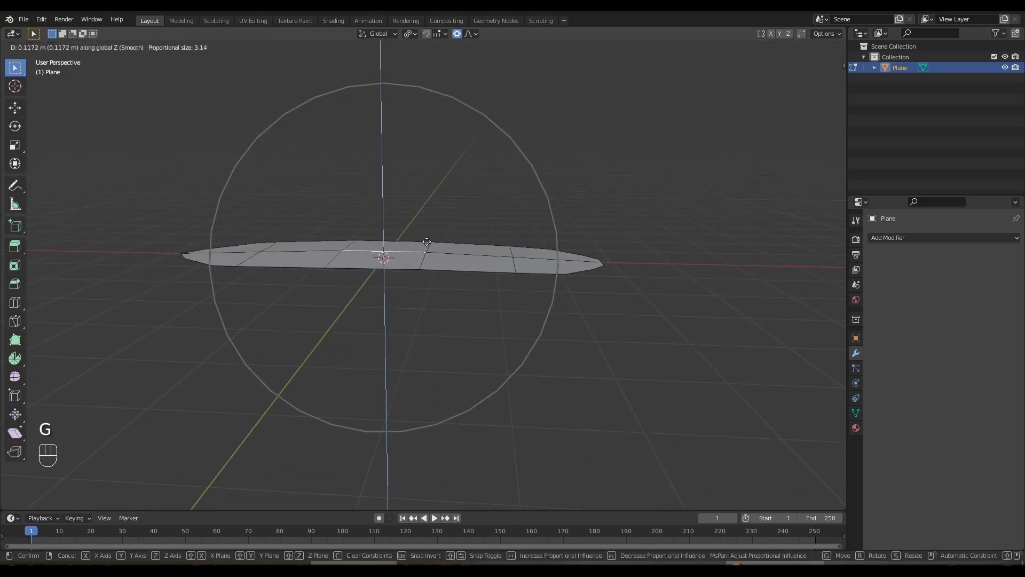
click(432, 212)
middle_drag(467, 220, 288, 260)
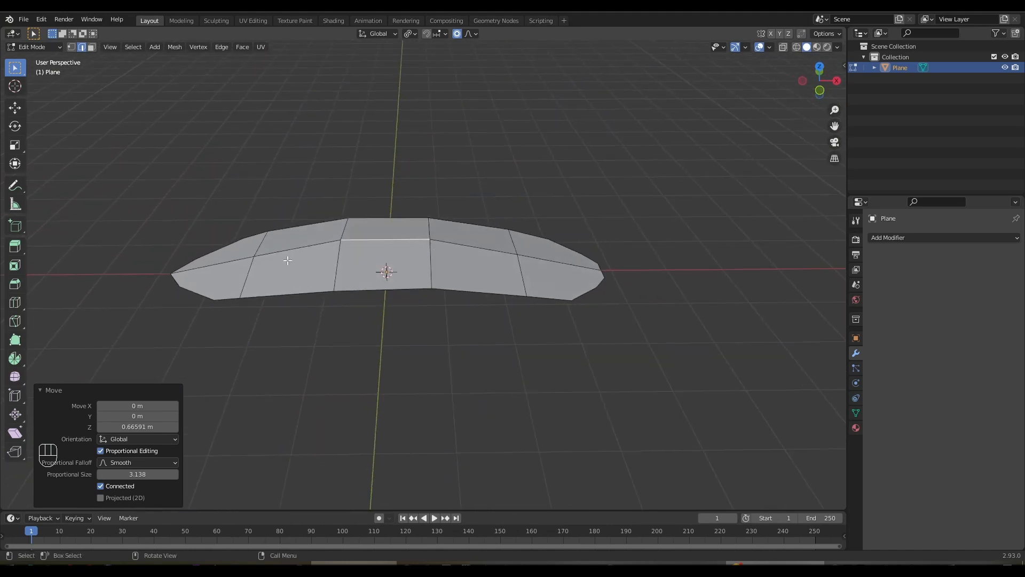
Step: Select the whole lengthwise centerline edge path and raise it about 0.48 m along Z with proportional editing
click(220, 263)
ctrl+click(521, 271)
middle_drag(520, 271, 338, 239)
key(g)
key(z)
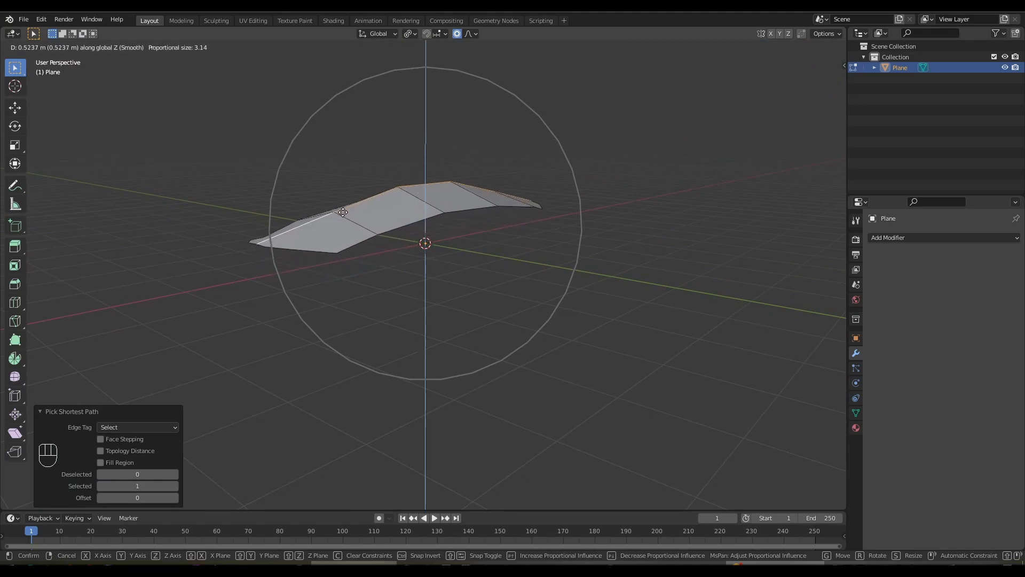
click(342, 215)
middle_drag(522, 247, 370, 398)
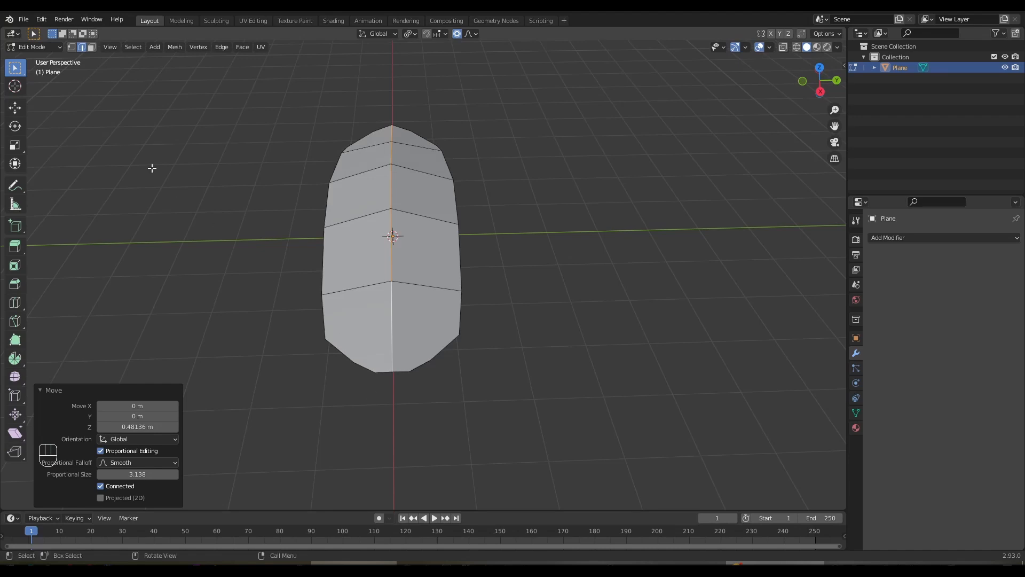
Step: Dissolve the two vertices directly beside the positive X tip so that end comes to a point
click(72, 47)
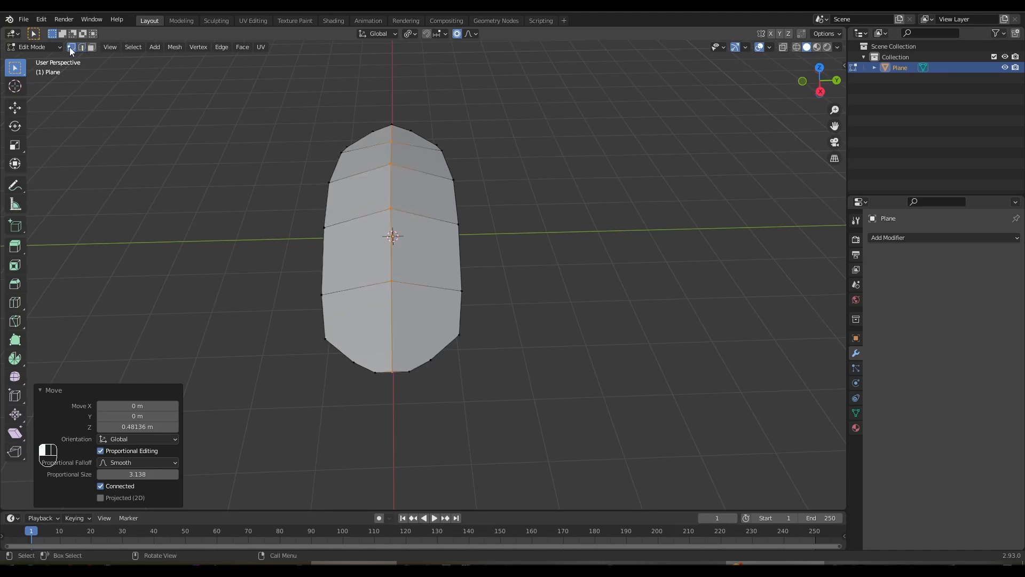
click(355, 363)
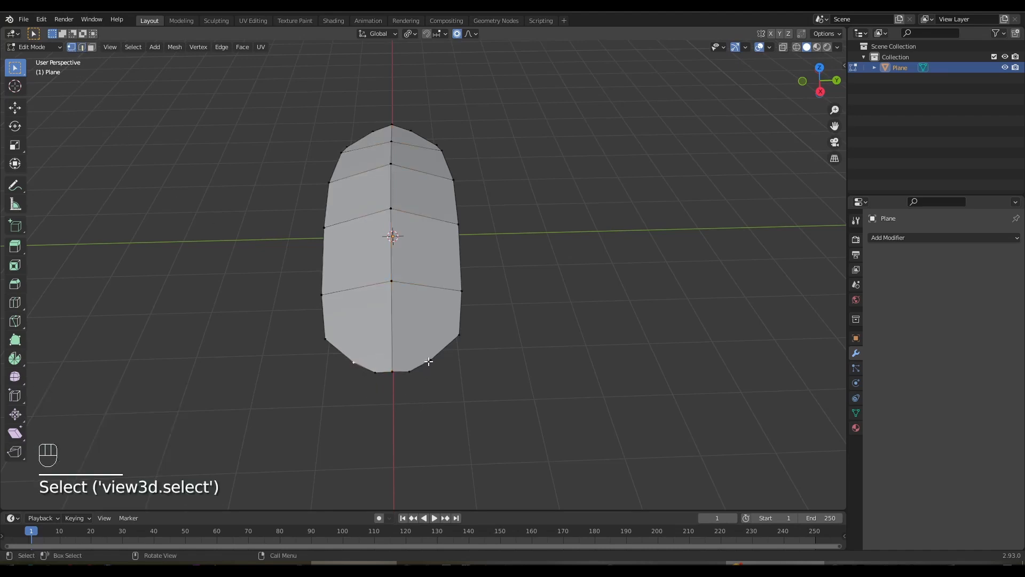
shift+click(376, 373)
key(x)
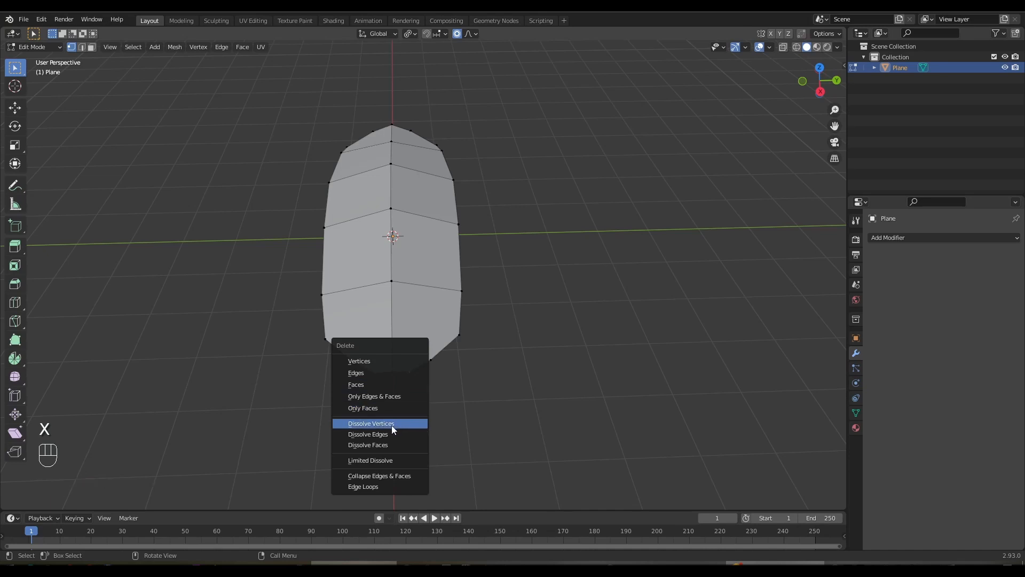
click(392, 426)
mouse_move(418, 415)
middle_down()
mouse_move(407, 403)
mouse_move(402, 416)
mouse_move(427, 414)
middle_up()
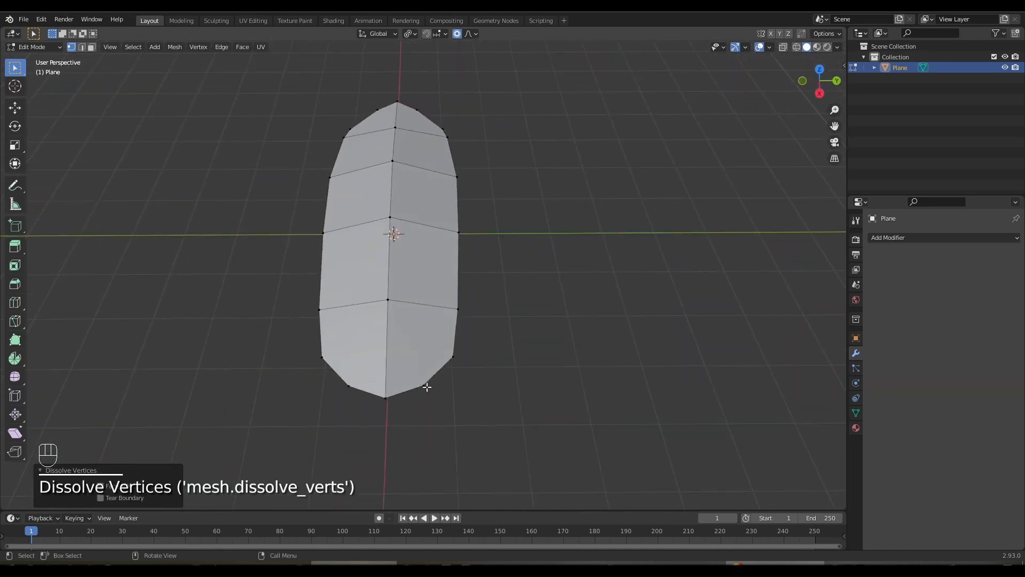
Step: Turn off proportional editing and adjust the spacing of the two vertices beside the positive X tip by scaling
click(426, 386)
shift+click(350, 385)
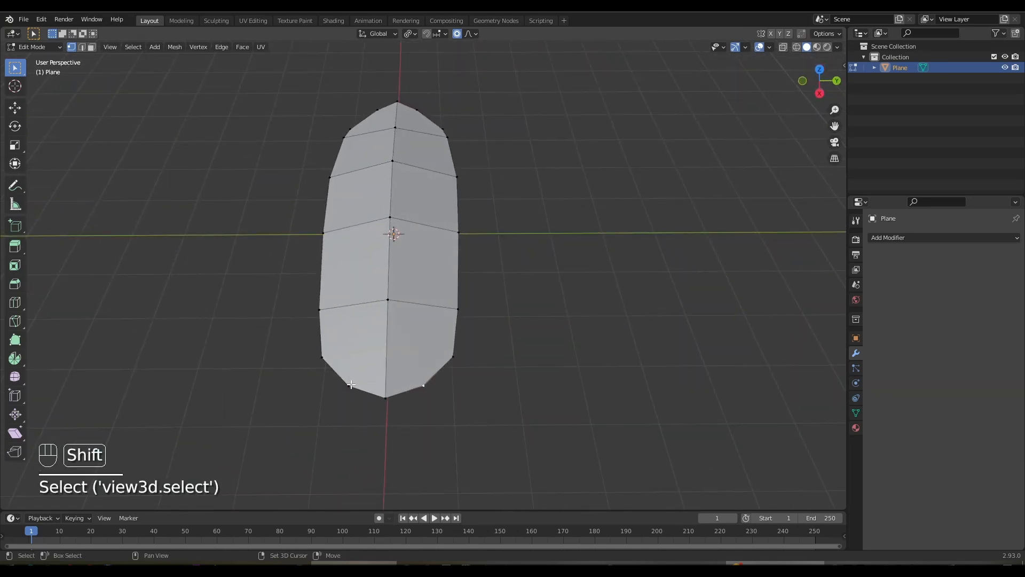
key(s)
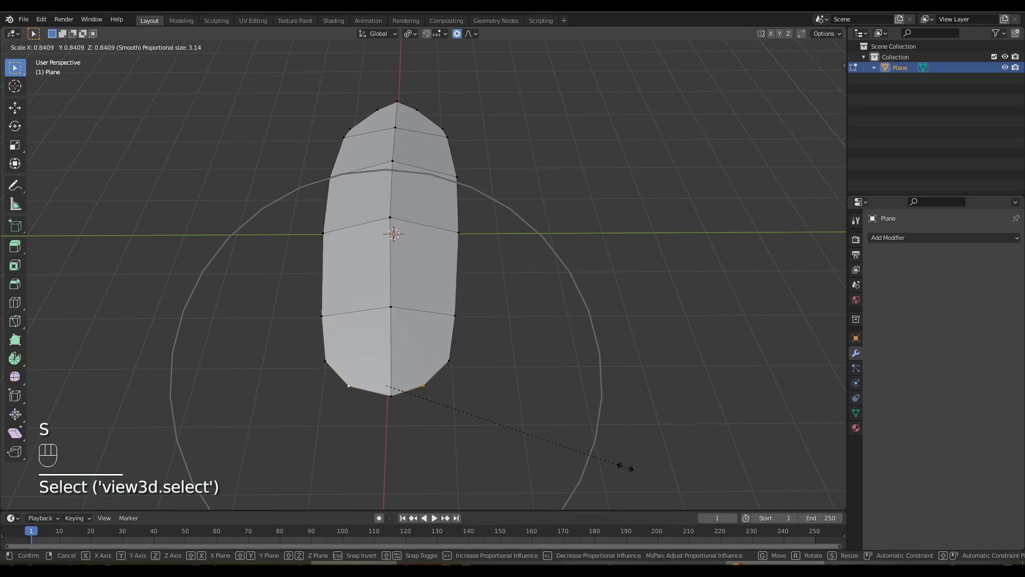
right_click(612, 455)
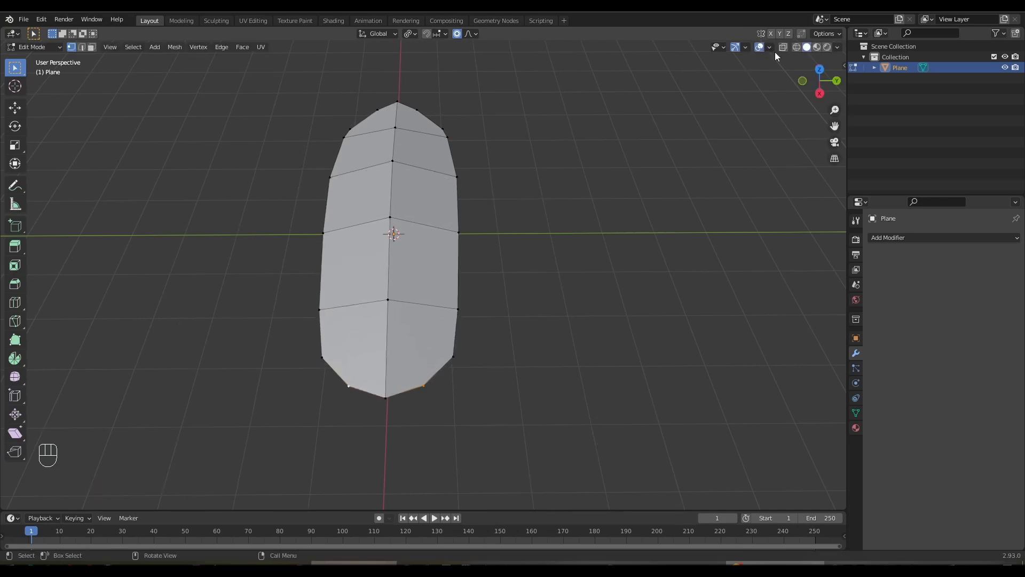
key(s)
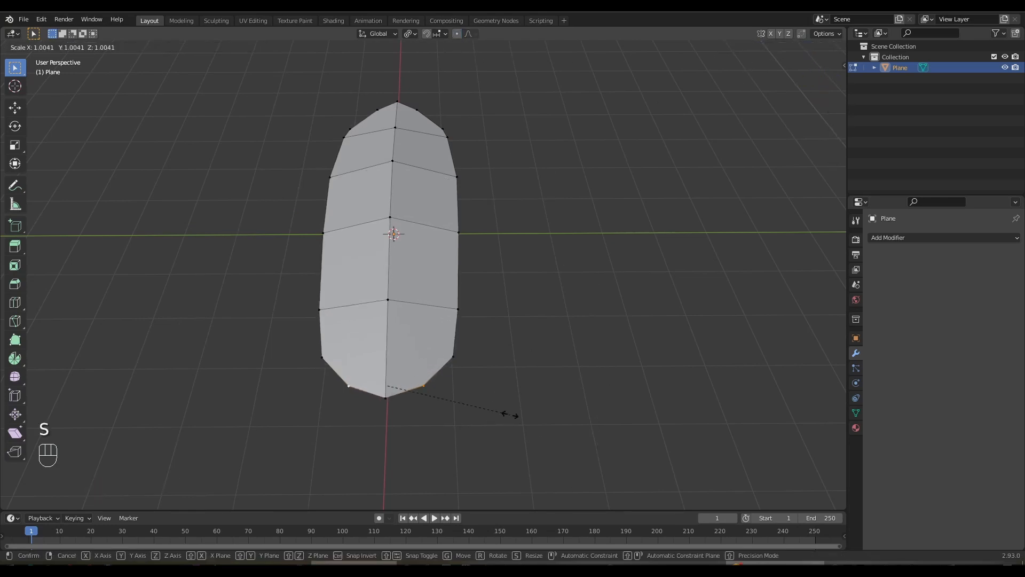
click(447, 394)
middle_drag(451, 394, 536, 367)
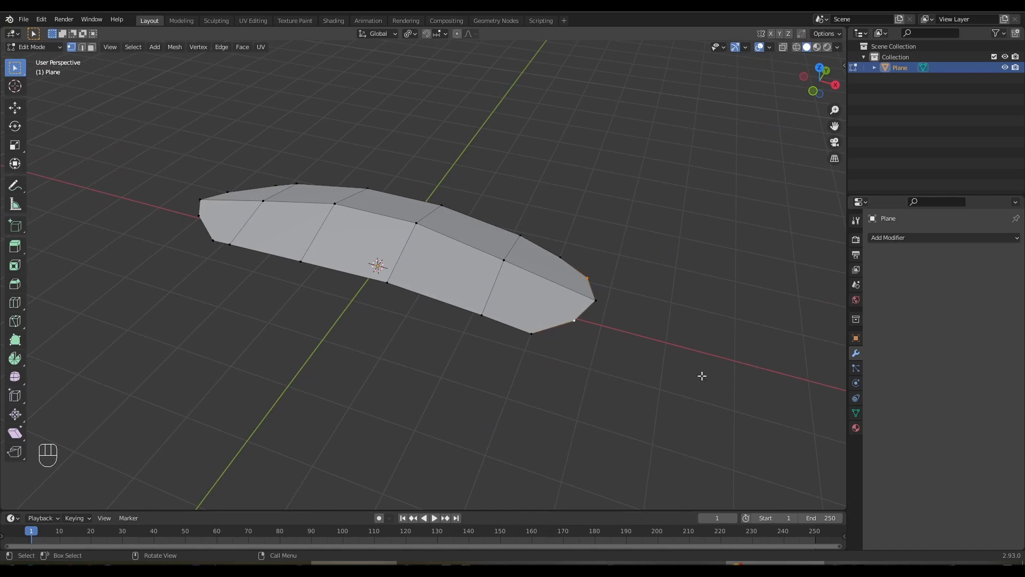
Step: Create a new material with a green base color of about H 0.332, S 0.949, V 0.615
click(856, 427)
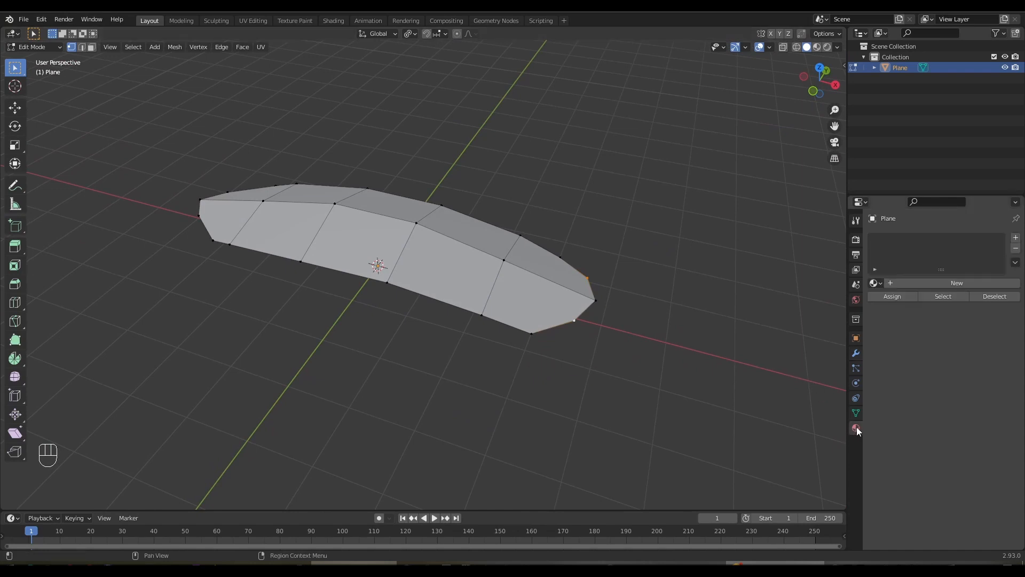
click(933, 286)
click(945, 407)
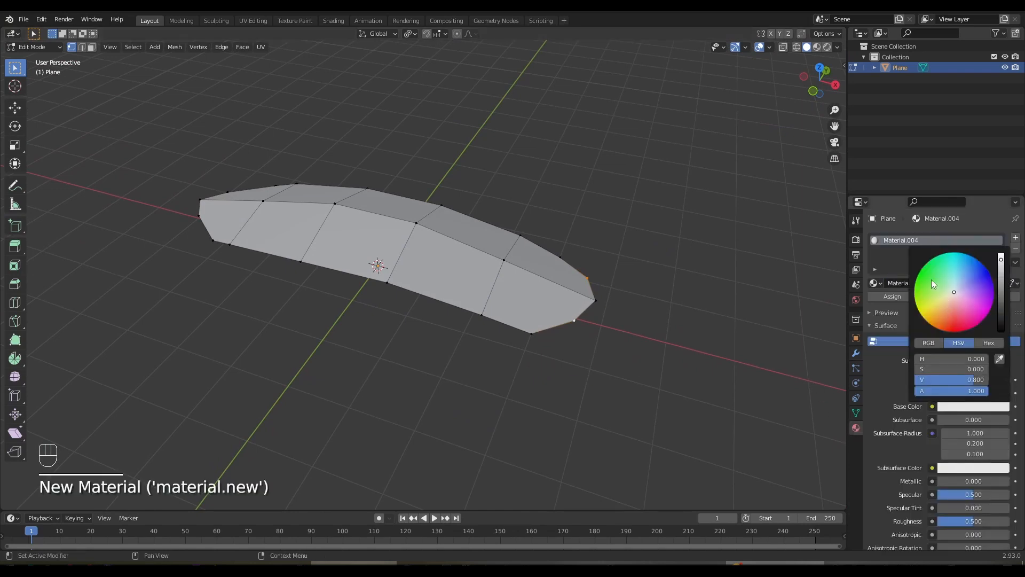
click(928, 278)
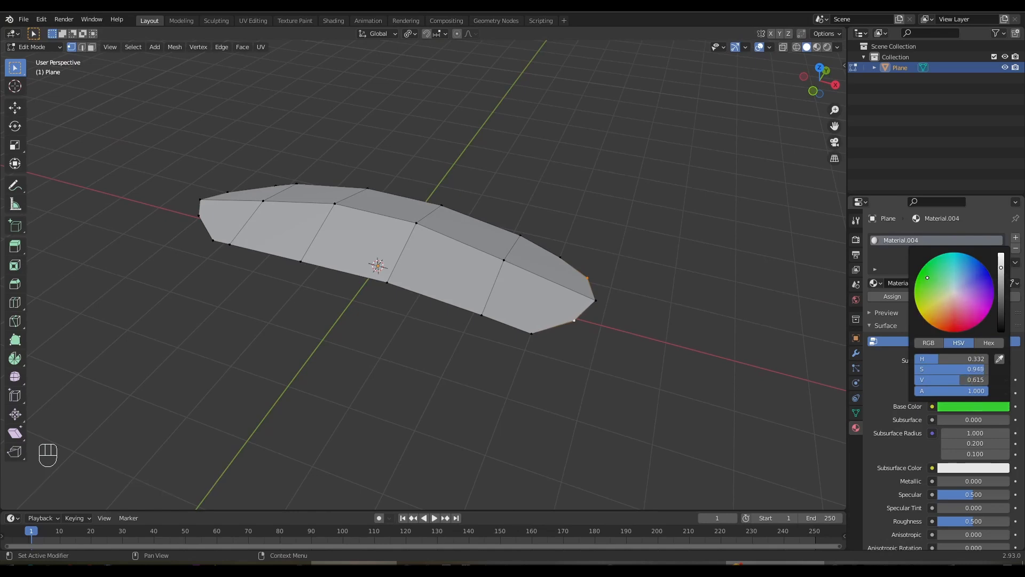
click(649, 353)
Step: In Object Mode, move the shape about -3.82 m along X so its positive X tip meets the world origin
key(Tab)
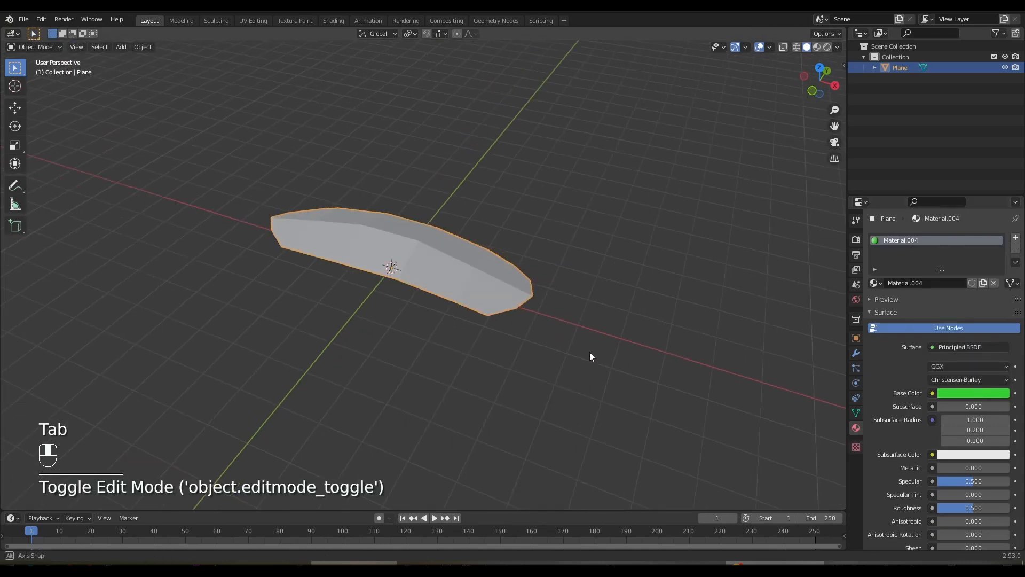
middle_drag(590, 355, 629, 343)
key(KP_7)
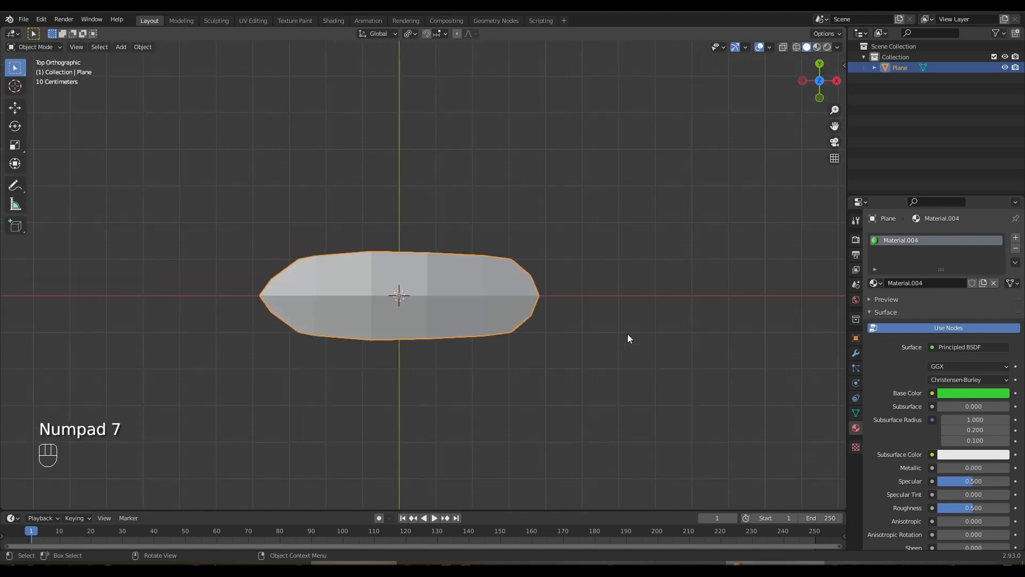
key(g)
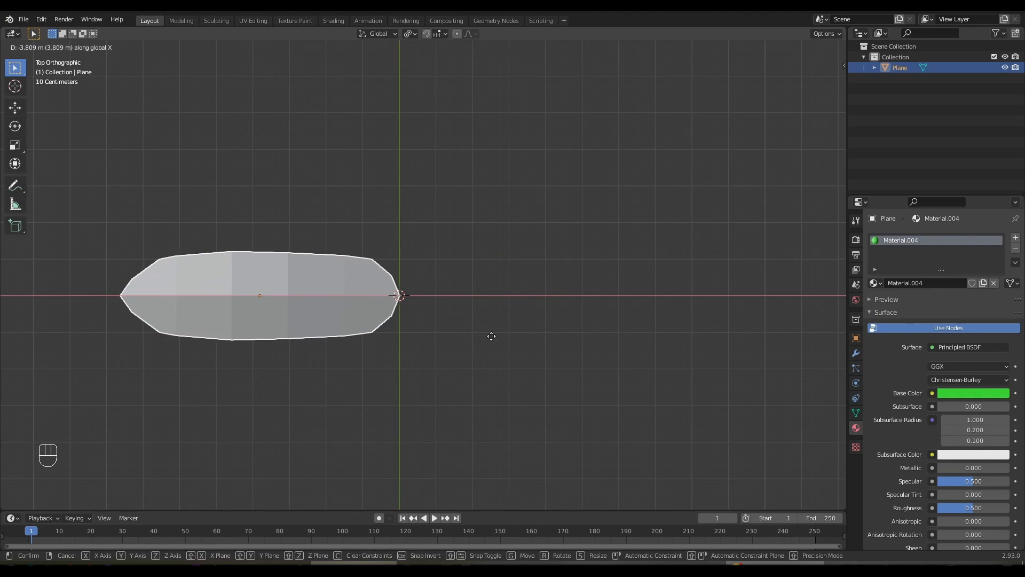
click(488, 336)
Step: Lower the shape about 0.47 m along Z so its tip sits at the height of the world origin
middle_drag(487, 337, 494, 216)
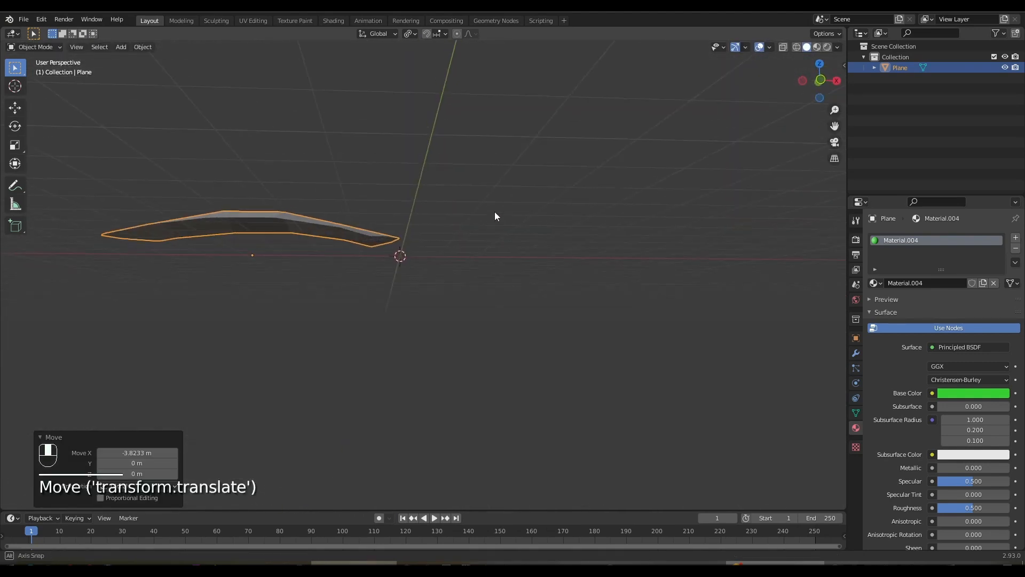
key(g)
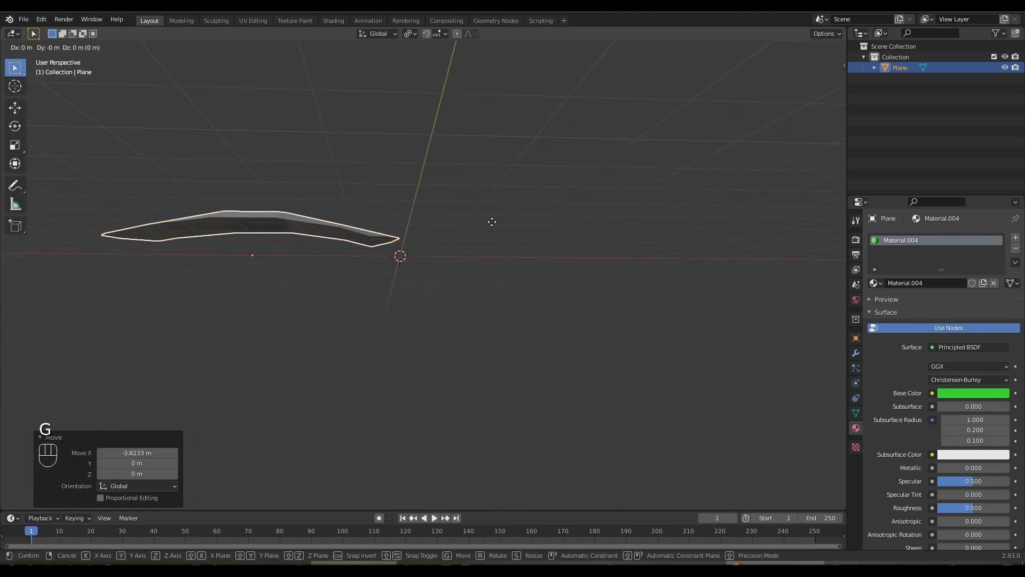
key(z)
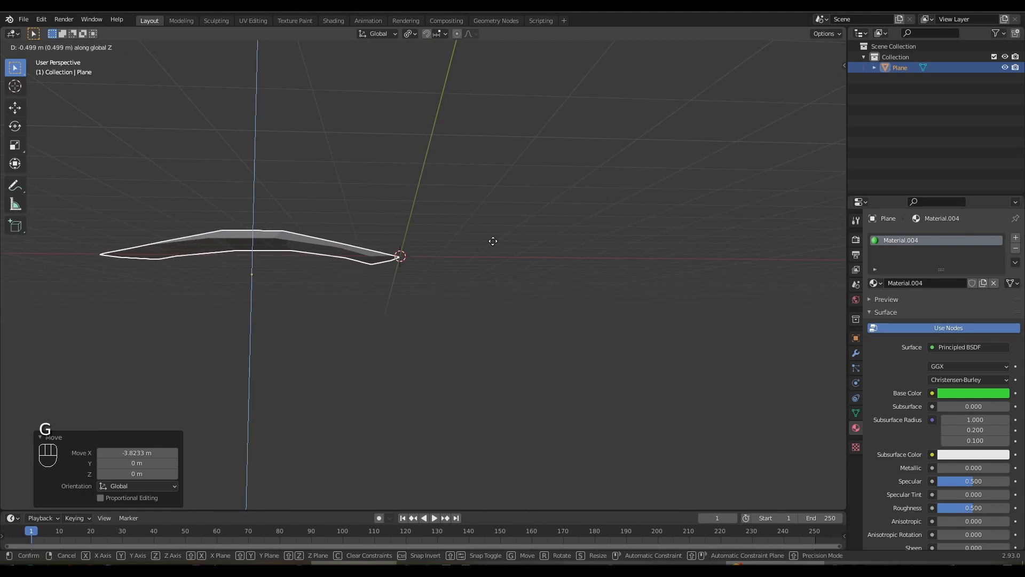
click(493, 240)
middle_drag(492, 242, 494, 286)
Step: Apply all transforms to the shape and save the file
key(ctrl+a)
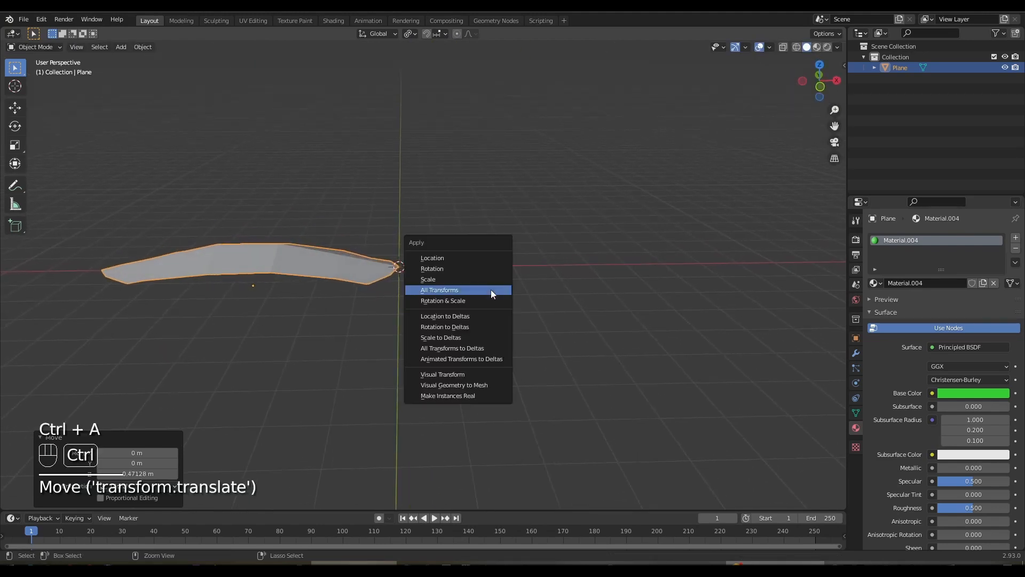
click(490, 293)
middle_drag(490, 293, 439, 472)
key(ctrl+s)
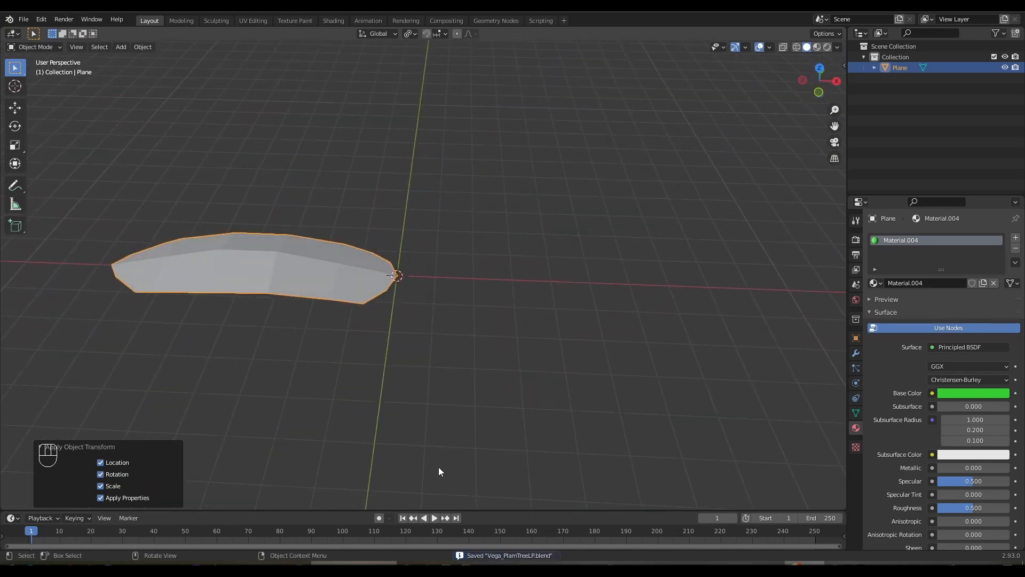
key(KP_7)
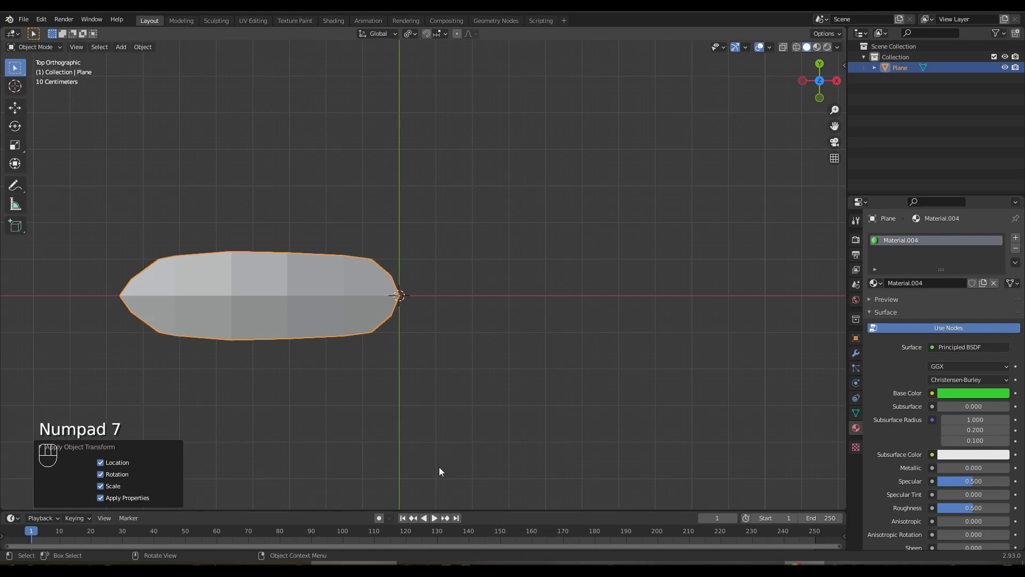
Step: Duplicate the leaf in place, rotate the copy about 47.3° clockwise around Z from the top, and scale it to about 0.873
key(shift+d)
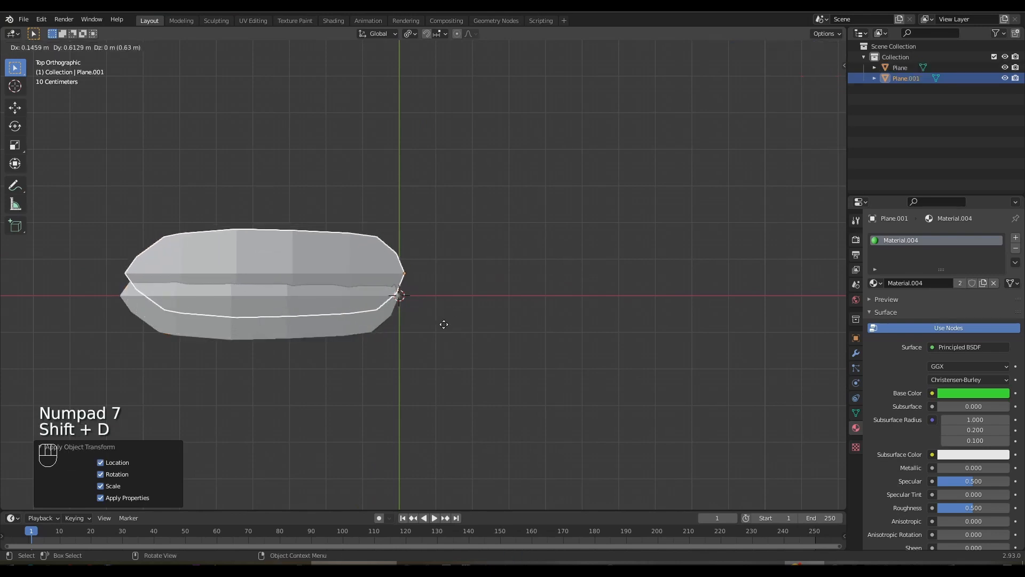
right_click(465, 331)
key(r)
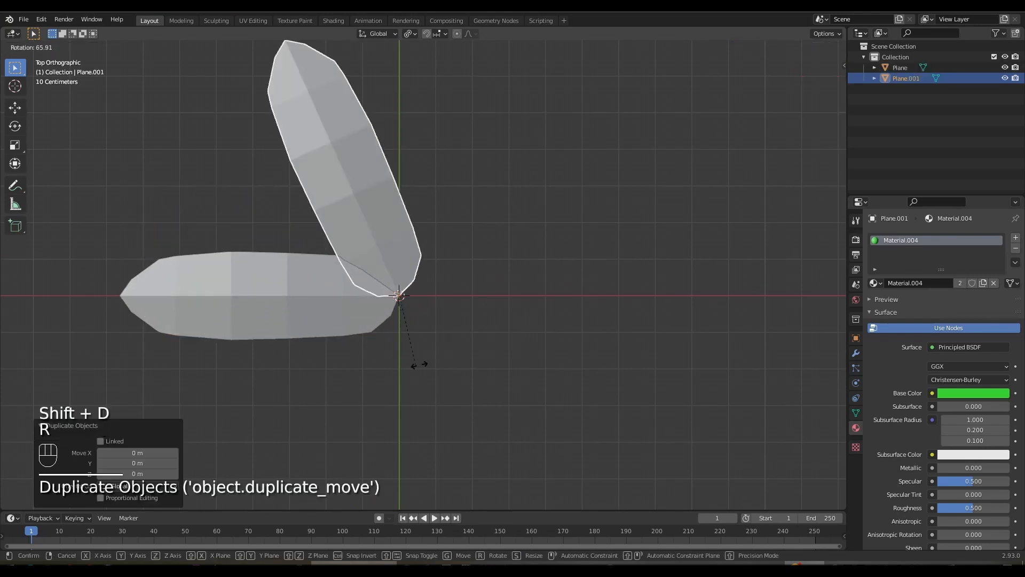
click(449, 361)
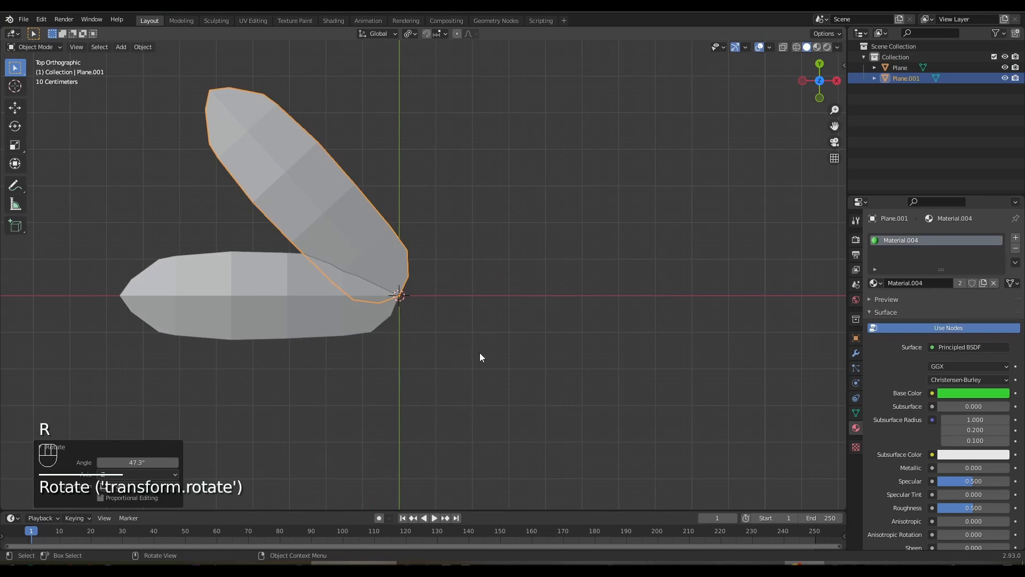
key(s)
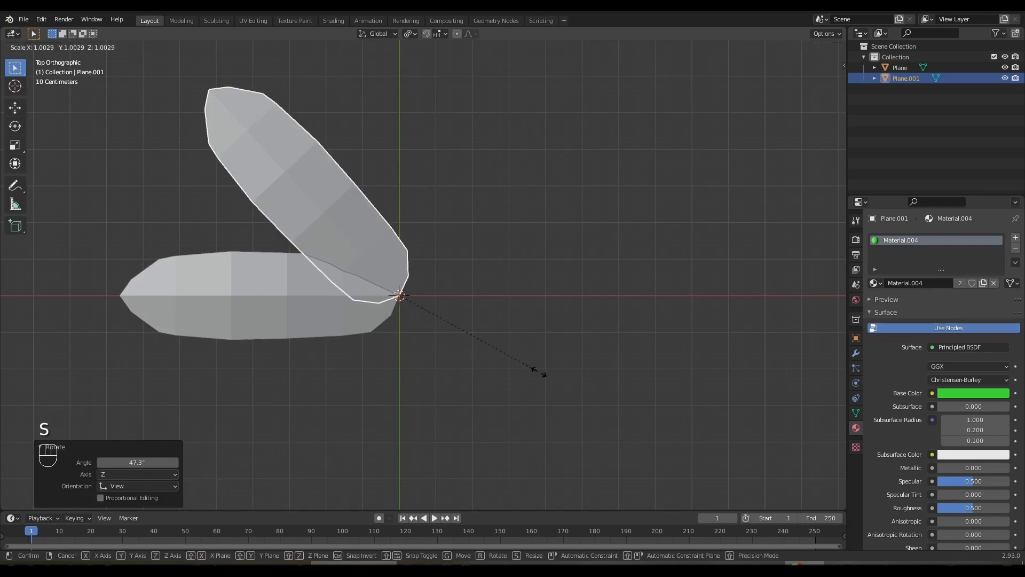
click(521, 364)
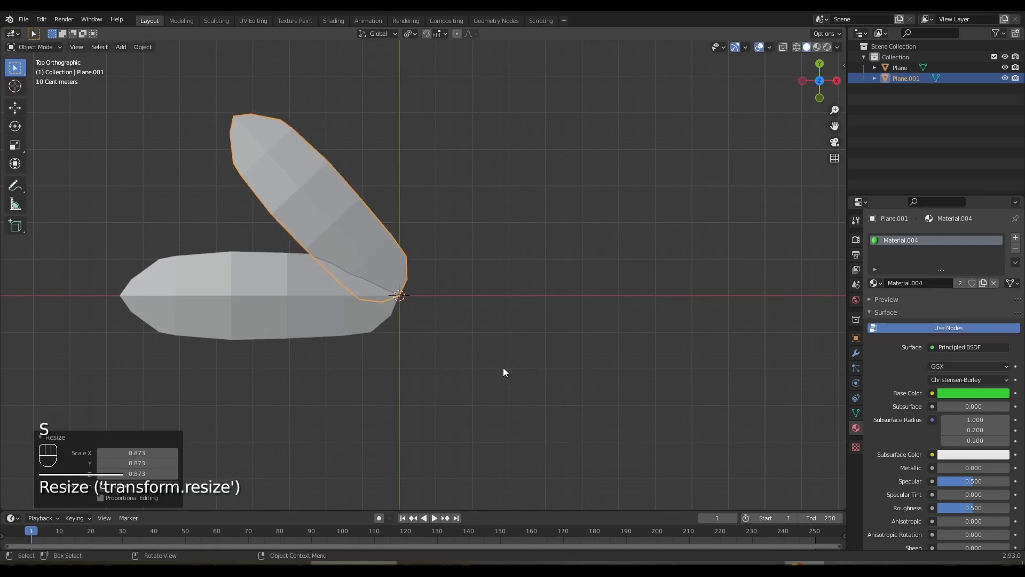
Step: Duplicate the second leaf in place, rotate the copy about 63.4° clockwise around Z, and scale it to about 0.97
key(shift+d)
right_click(555, 363)
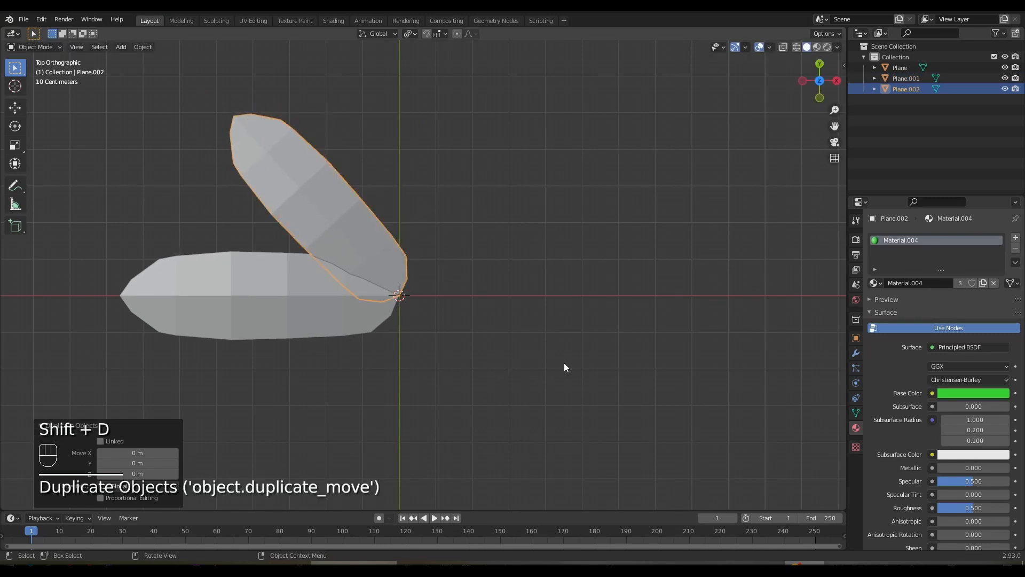
key(r)
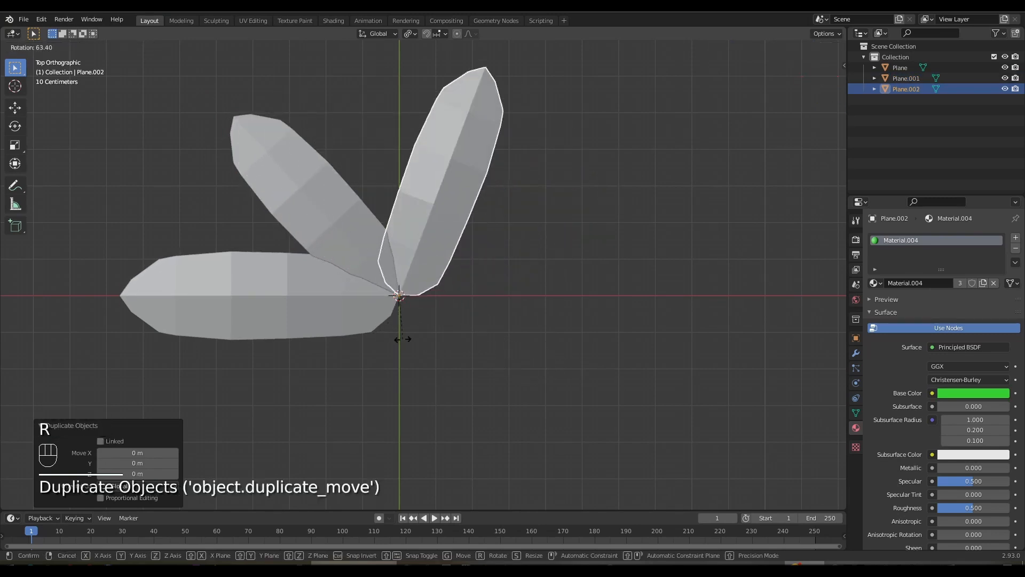
click(401, 338)
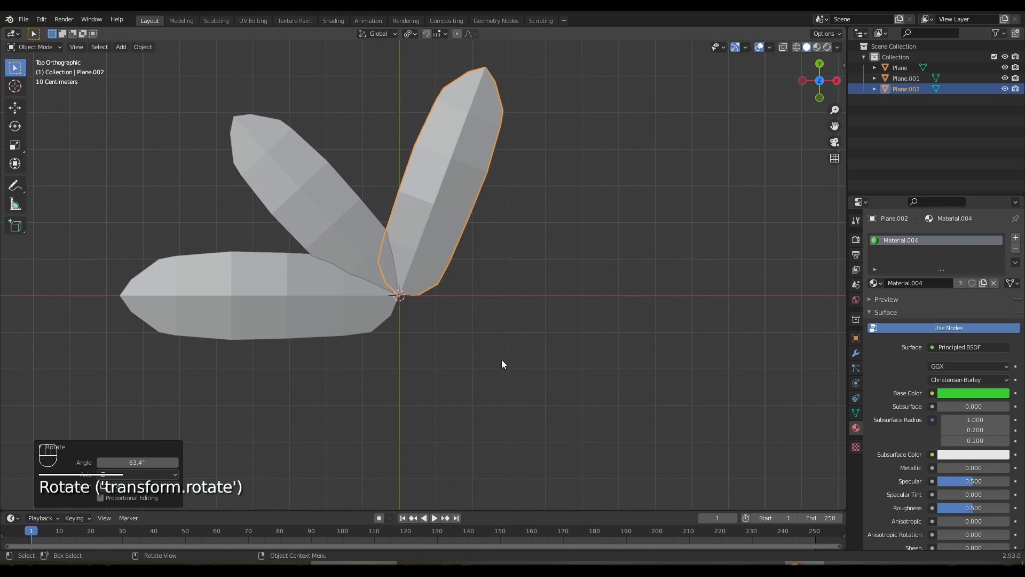
key(s)
click(497, 359)
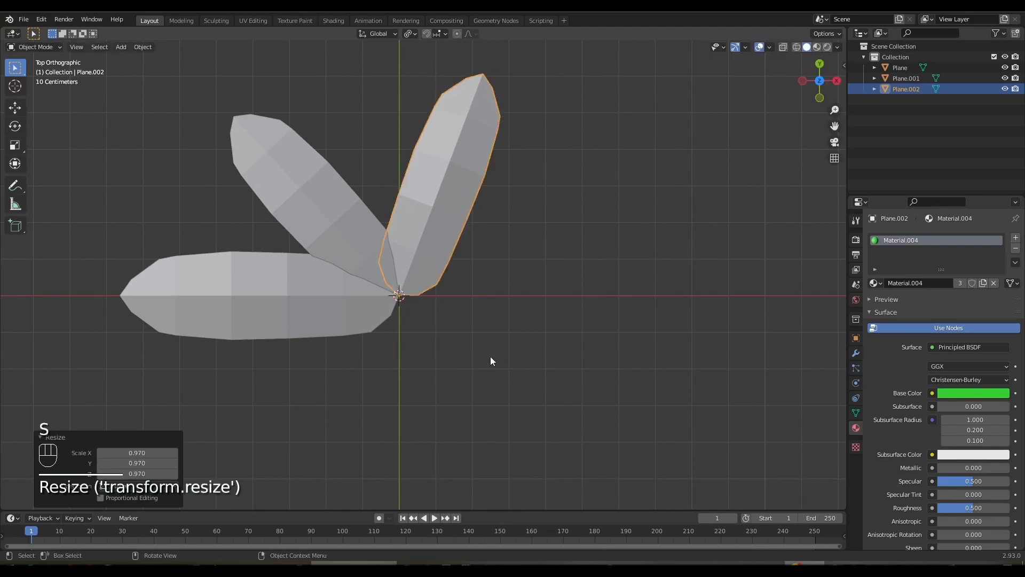
Step: Duplicate the third leaf in place, rotate the copy about 84.4° clockwise around Z, and scale it to about 1.01
key(shift+d)
right_click(492, 360)
key(r)
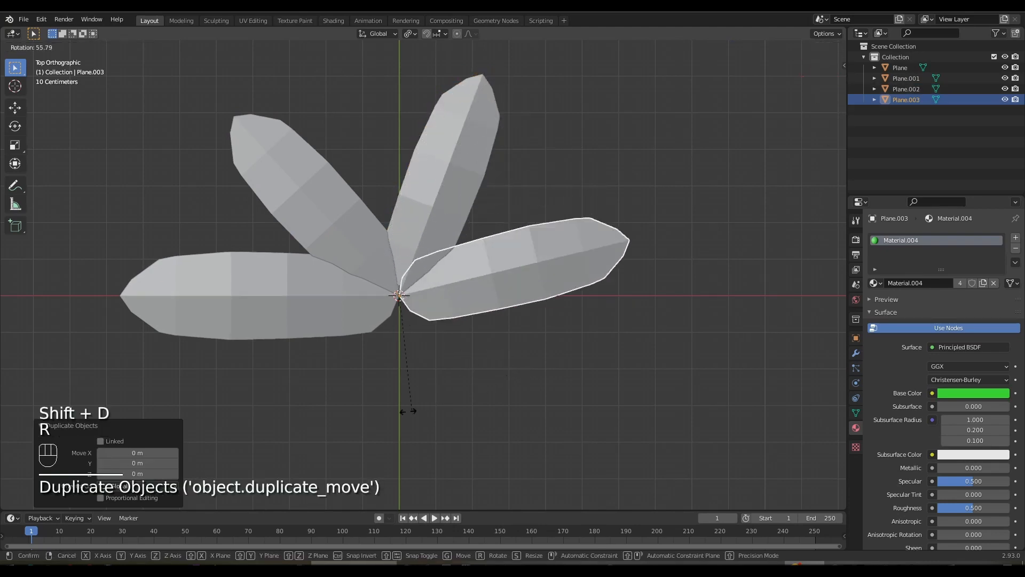
click(346, 434)
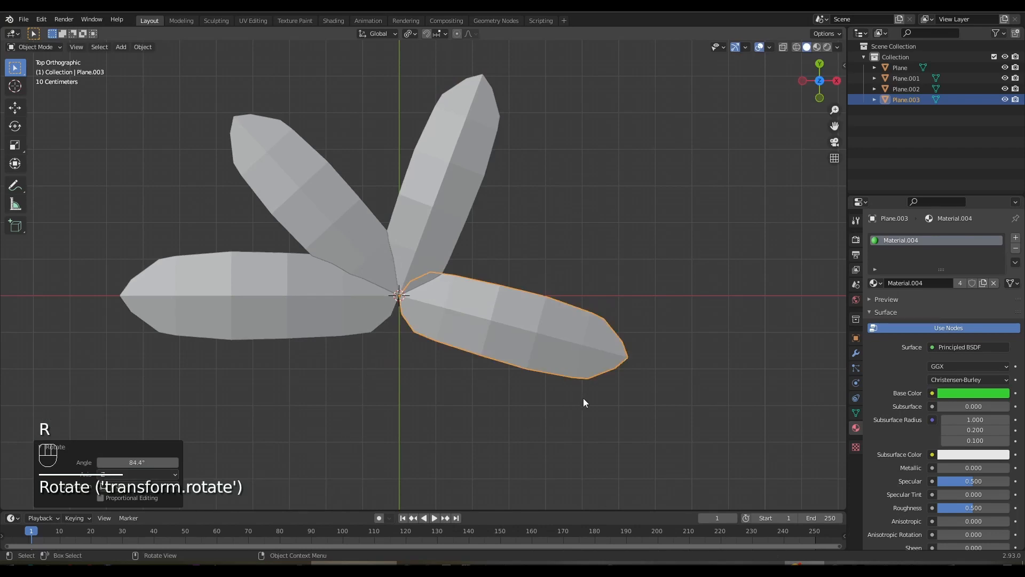
key(s)
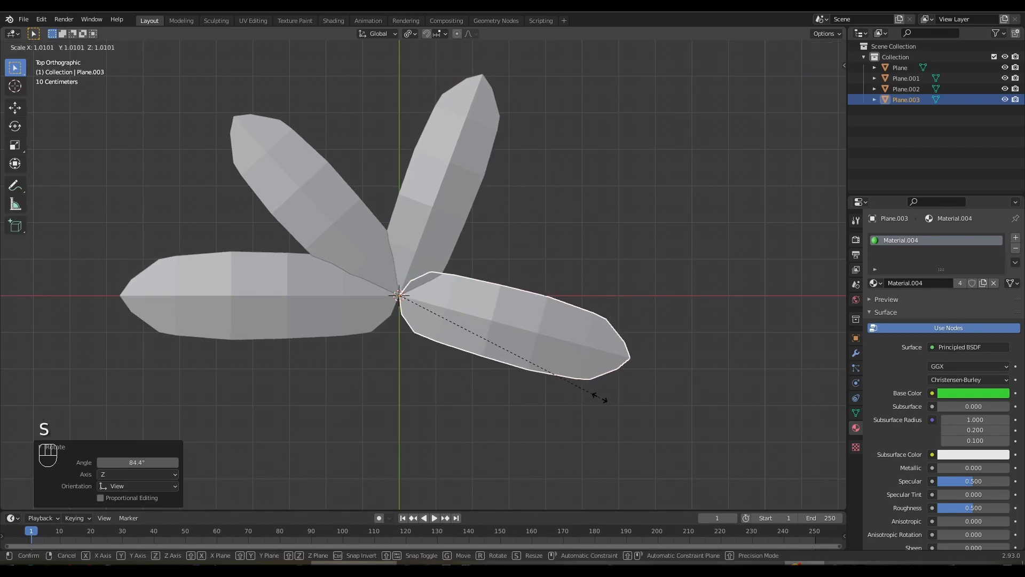
click(600, 400)
Step: Duplicate the fourth leaf in place and rotate the copy about 75° clockwise around Z to fill the gap along negative Y
key(shift+d)
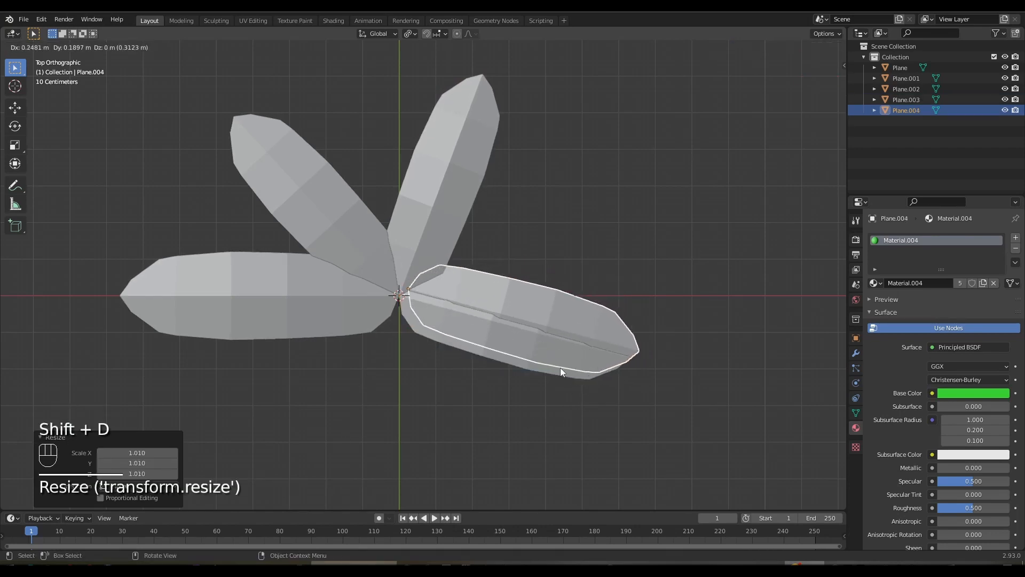
key(r)
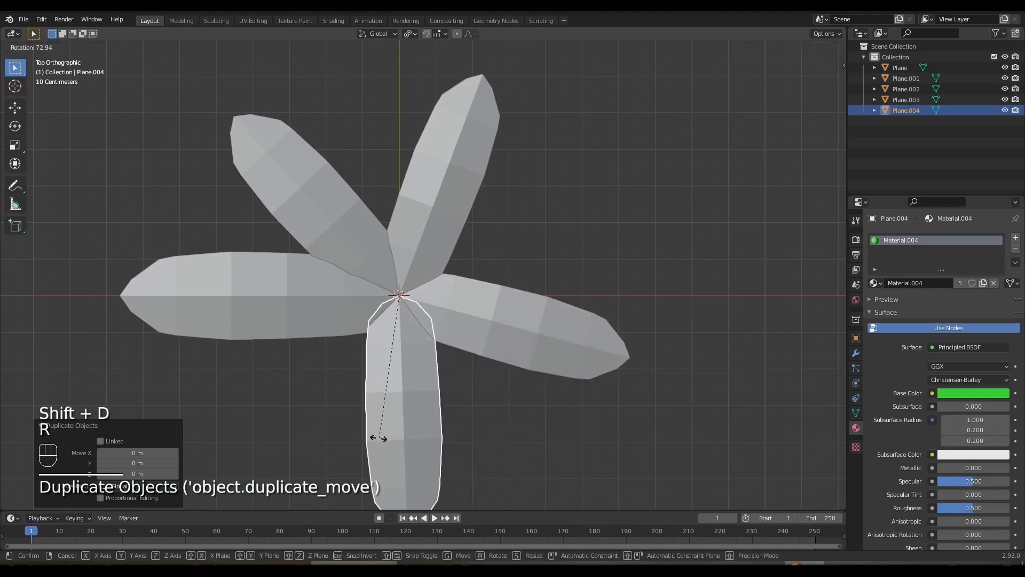
click(374, 439)
Step: In front view, raise the fifth leaf, pointing along negative Y, about 0.29 m along Z
middle_drag(488, 402, 459, 292)
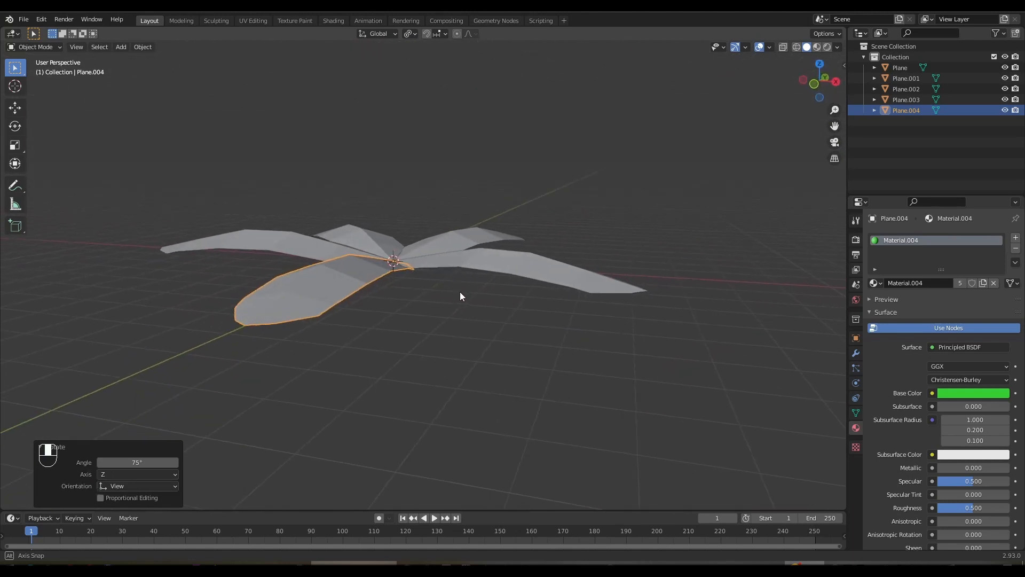
key(KP_1)
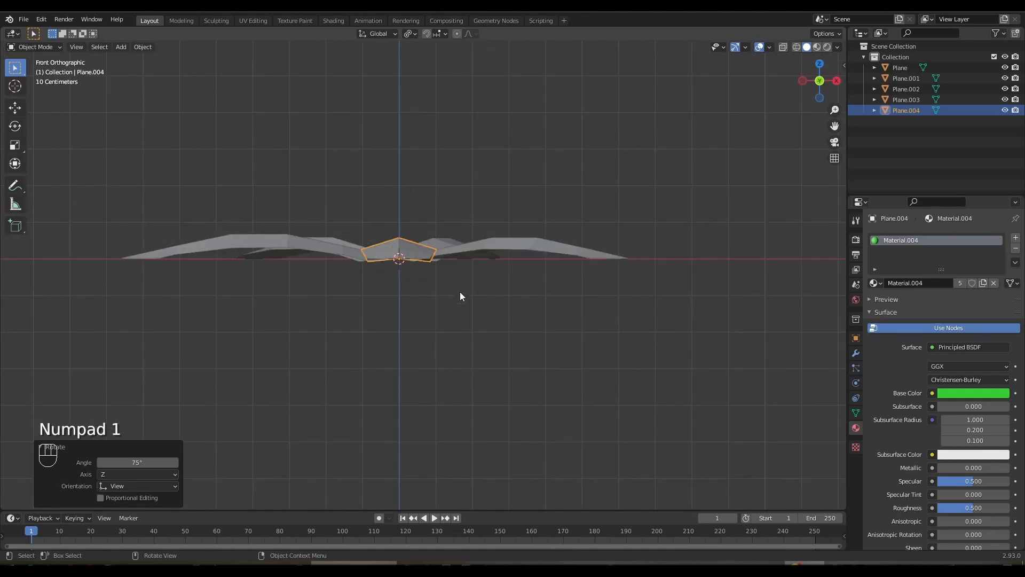
key(g)
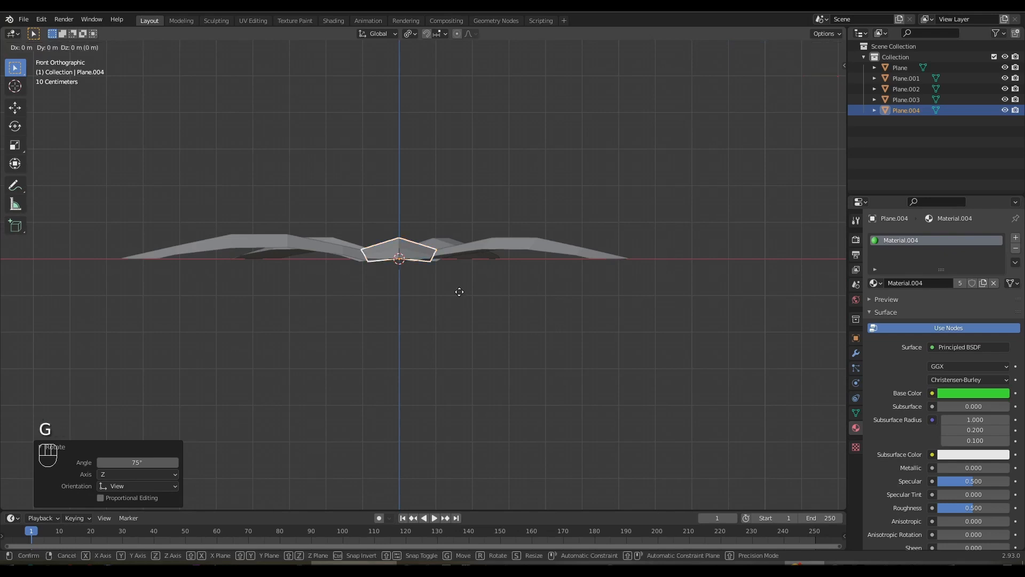
click(489, 260)
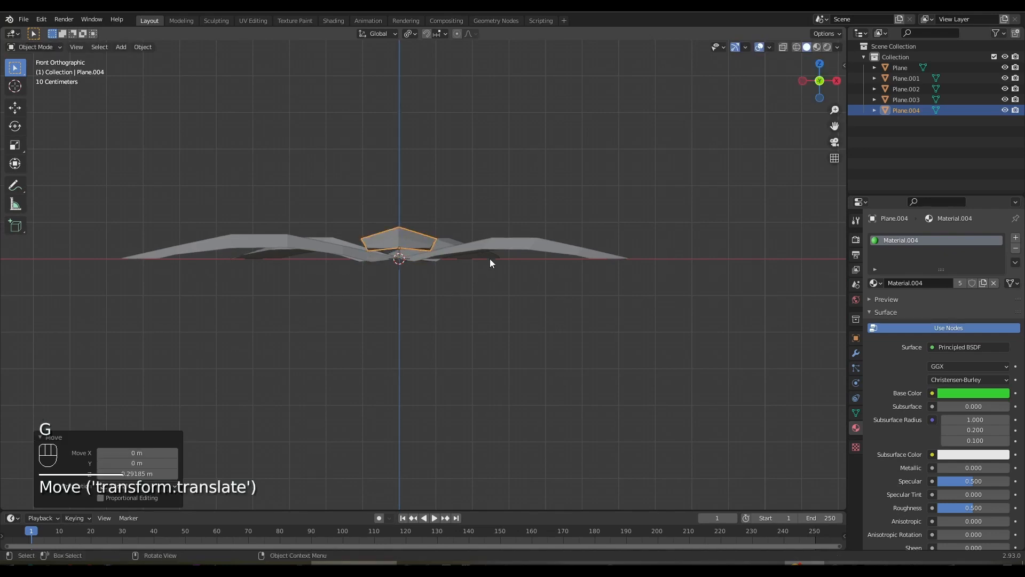
Step: Lower the positive X leaf and the original negative X leaf slightly along Z, by different amounts
click(500, 248)
key(g)
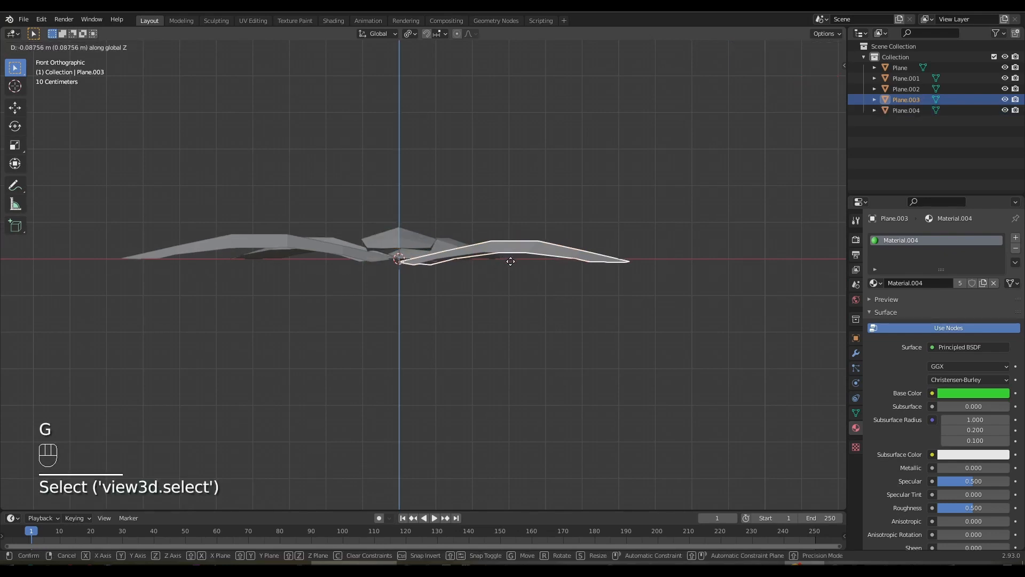
click(410, 261)
click(278, 242)
key(g)
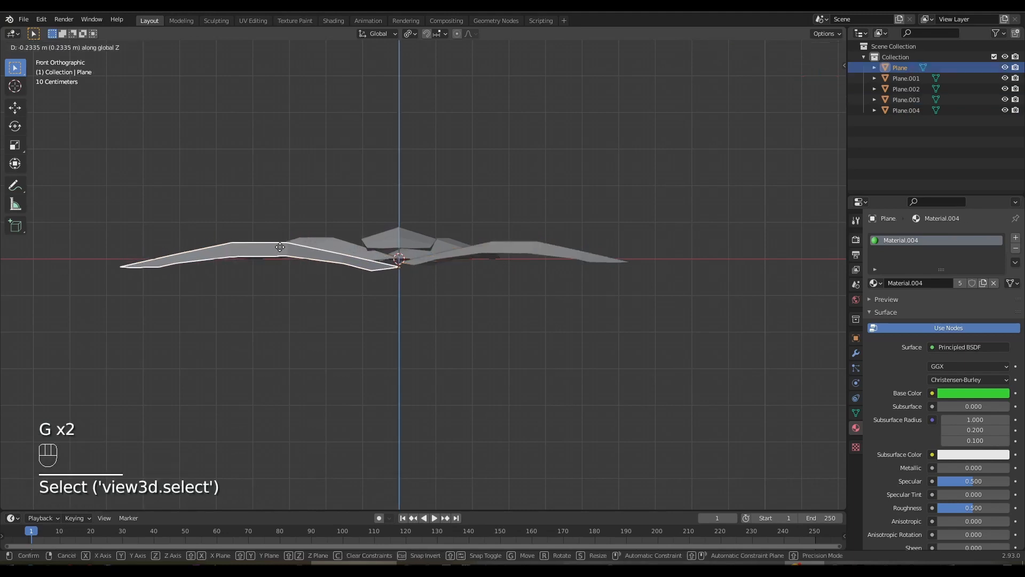
click(280, 249)
Step: Lower the shorter leaf behind the original negative X leaf about 0.29 m along Z
click(337, 249)
key(g)
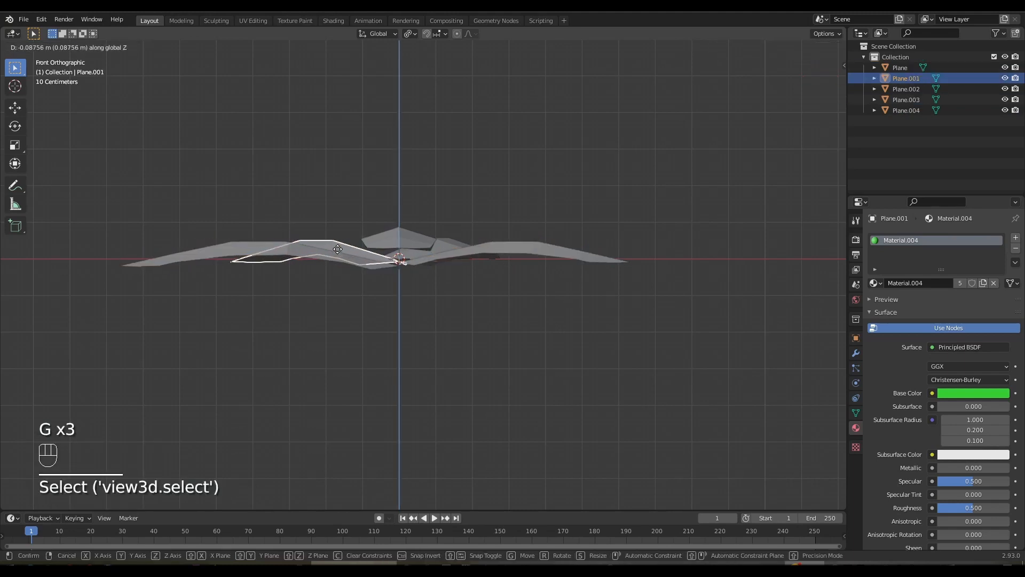
click(337, 256)
Step: Select all five leaves, with the original Plane as the active object, and join them into one object
middle_drag(425, 277, 409, 211)
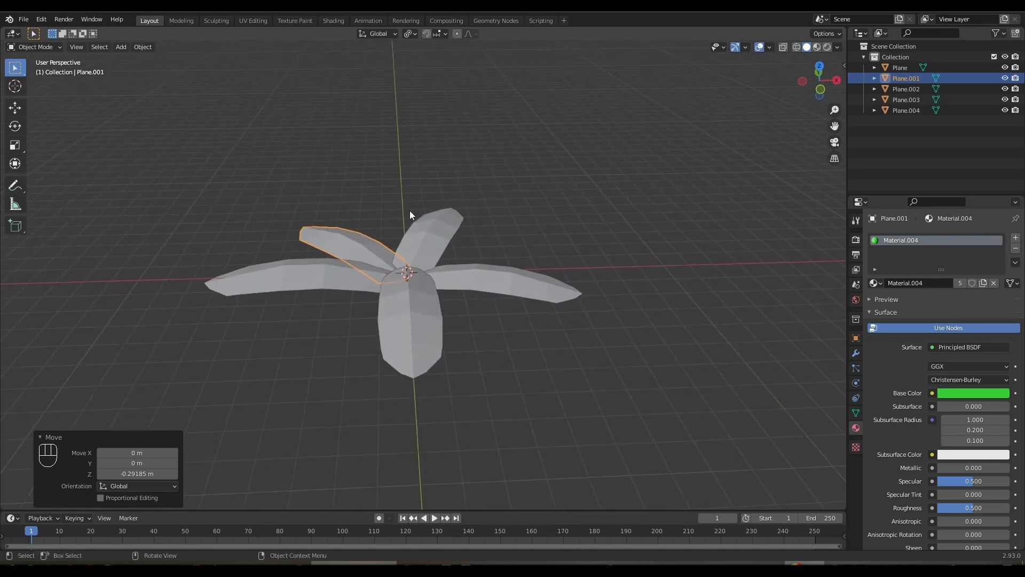
middle_drag(451, 291, 524, 222)
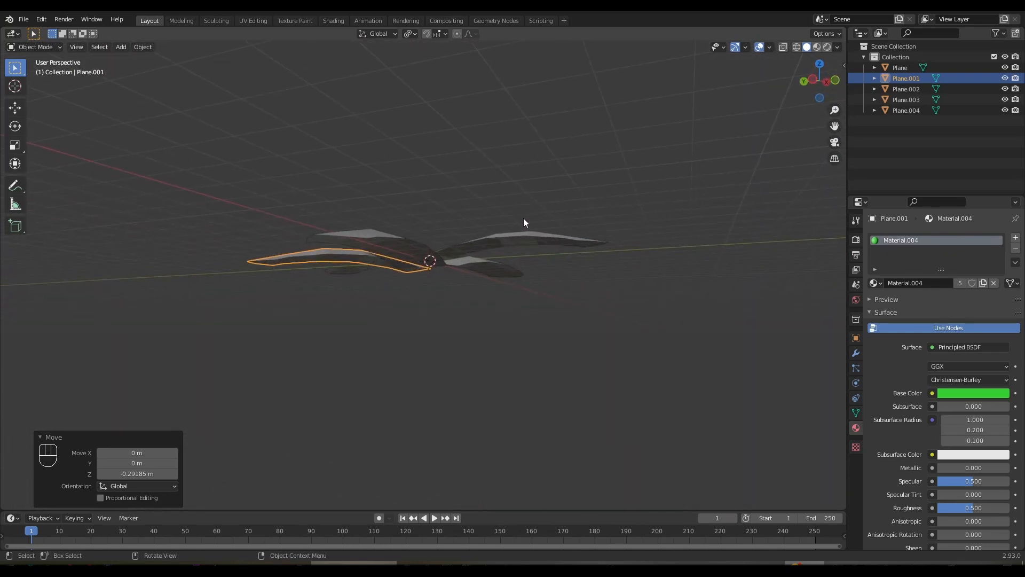
click(907, 69)
shift+click(905, 110)
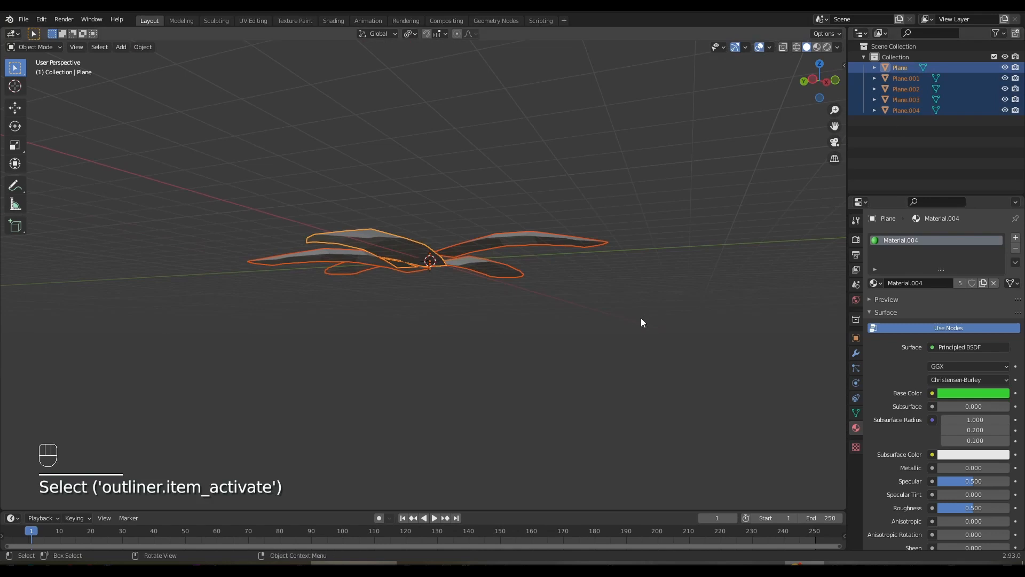
key(ctrl+j)
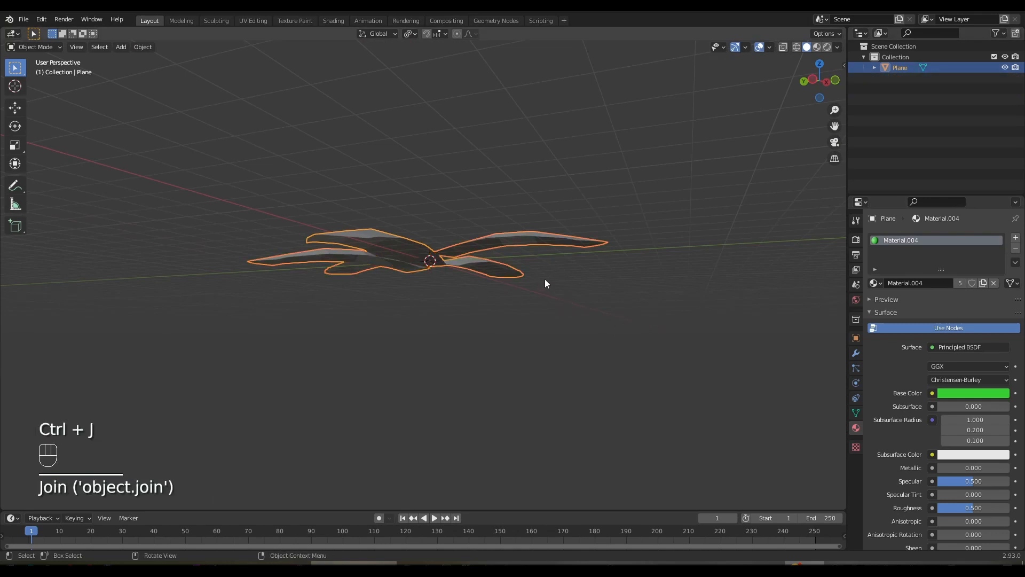
Step: Rename the joined leaf object as Leaf and hide it in the viewport
middle_drag(545, 283, 543, 358)
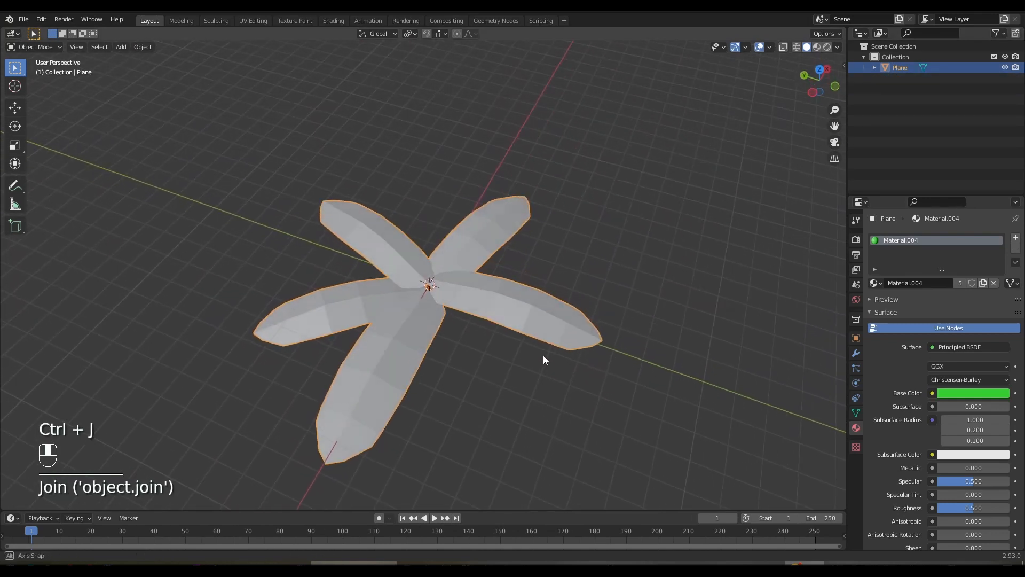
double_click(900, 67)
text(Le)
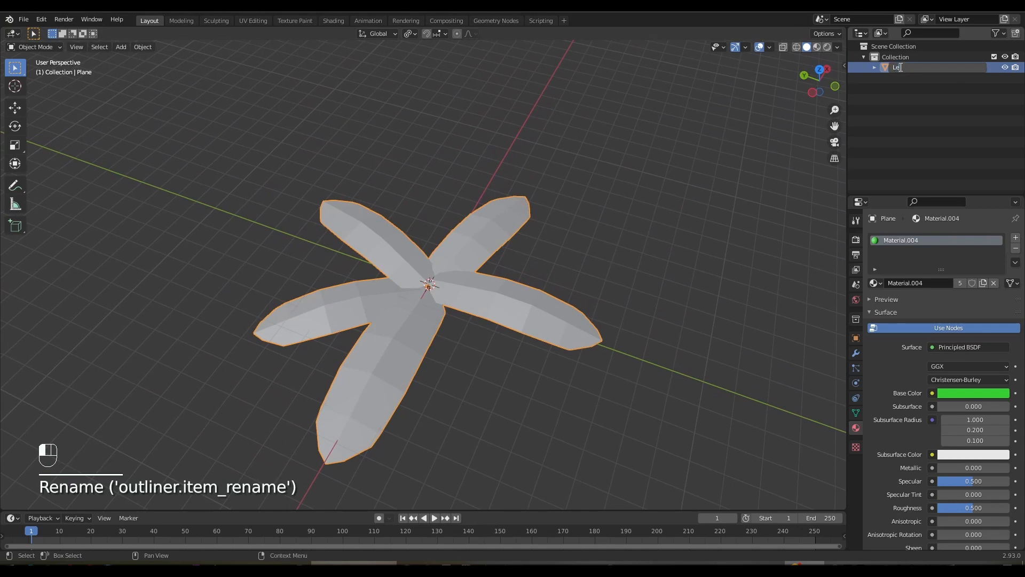
text(af)
key(Return)
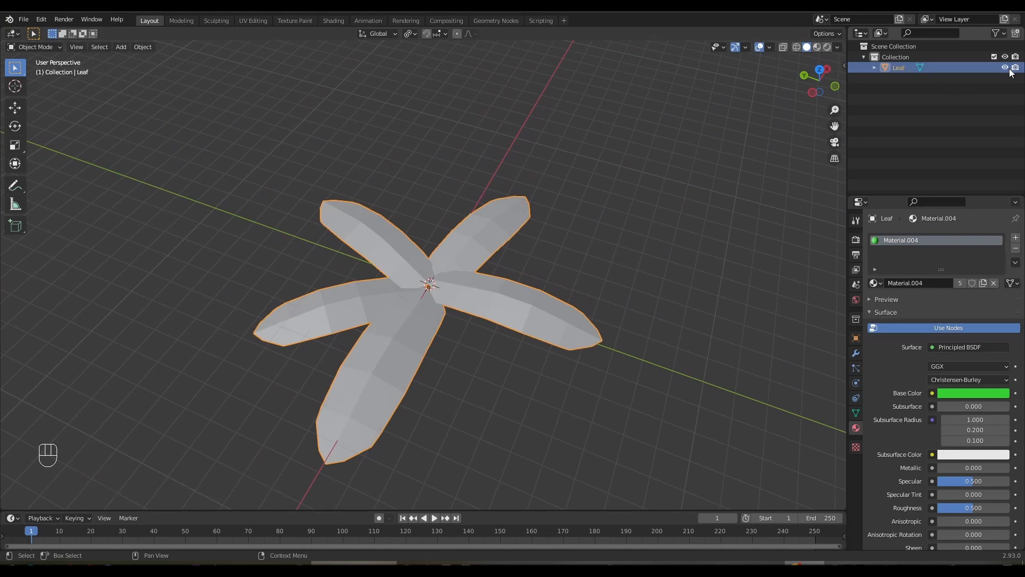
click(1005, 68)
Step: Add a cylinder mesh at the world origin and set its vertex count to 8
middle_drag(473, 241, 356, 229)
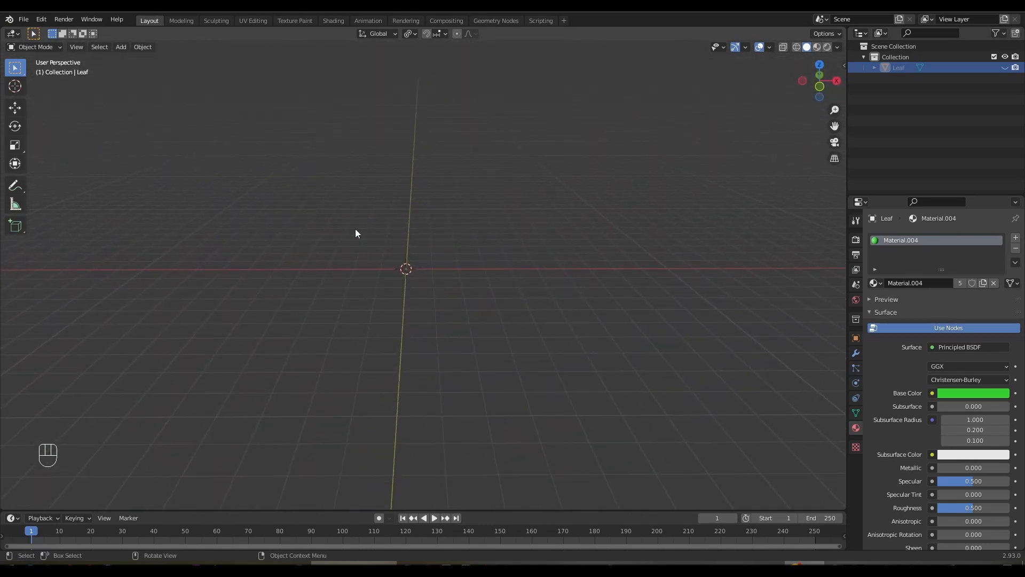
click(143, 47)
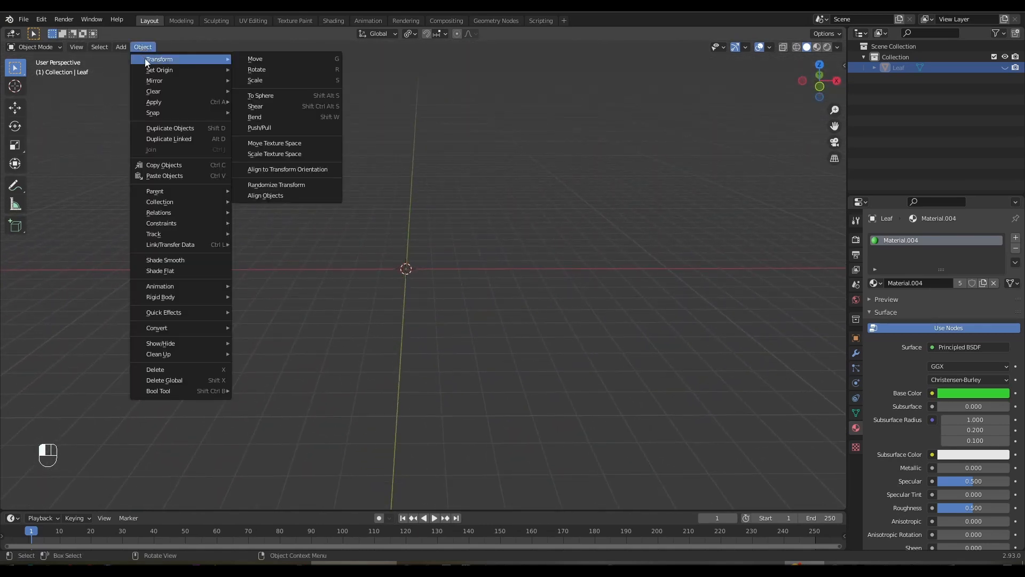
mouse_move(120, 47)
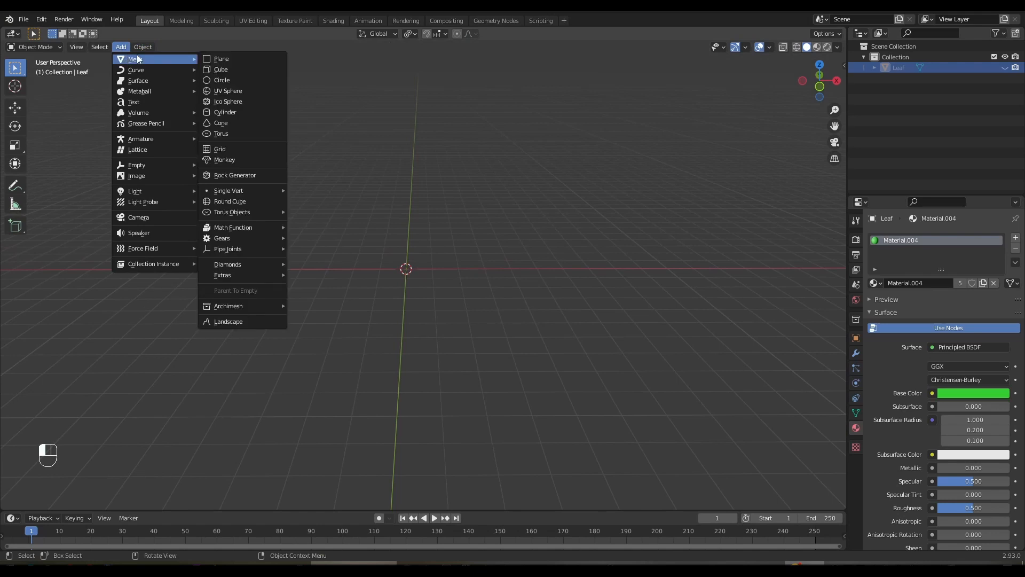
click(223, 113)
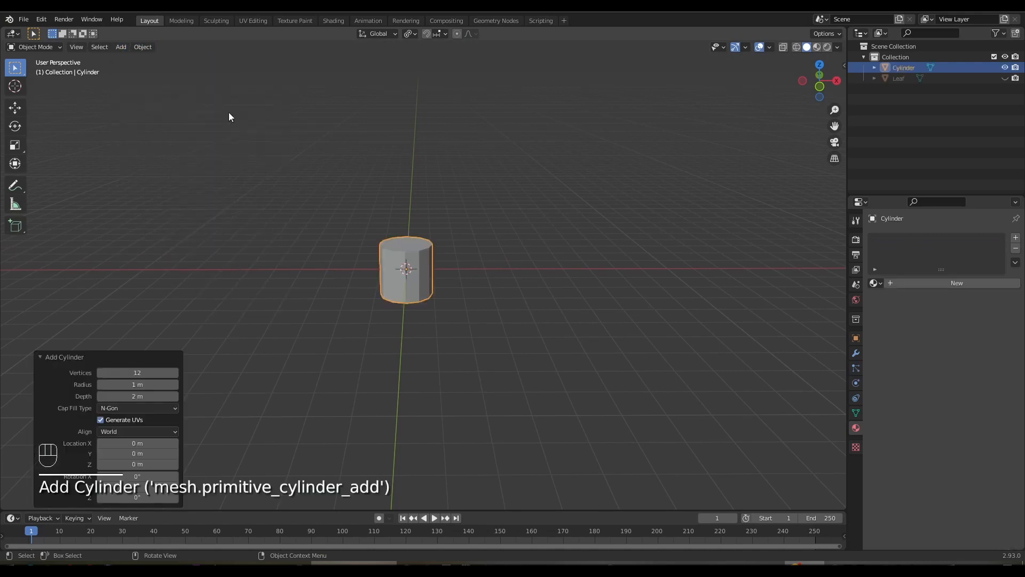
click(149, 373)
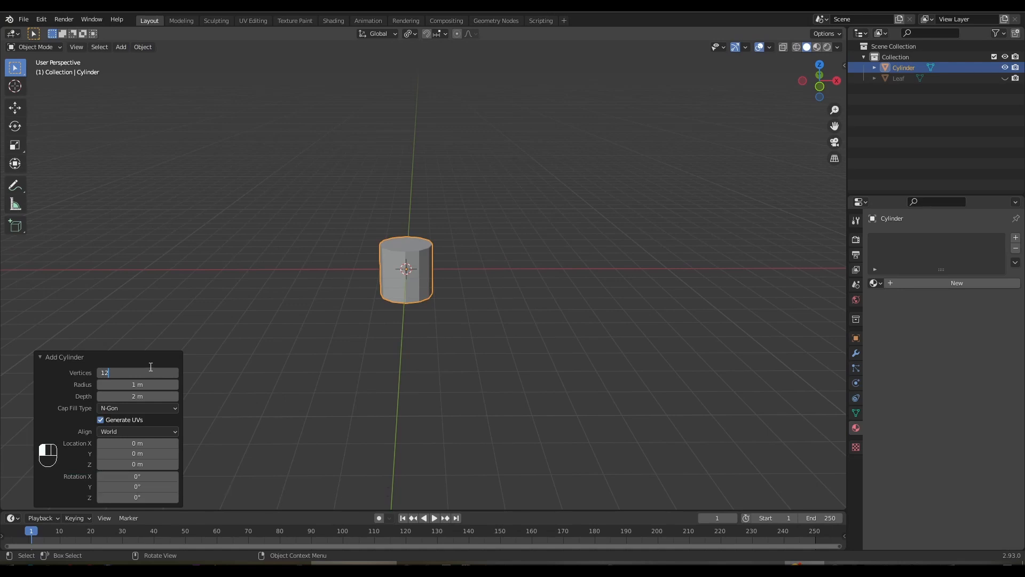
key(BackSpace)
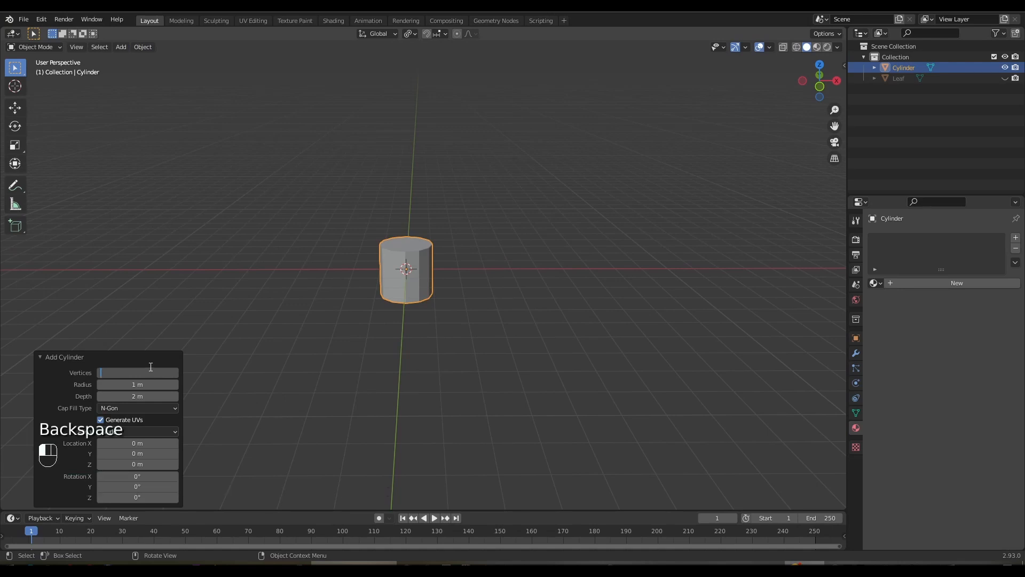
text(8)
click(150, 367)
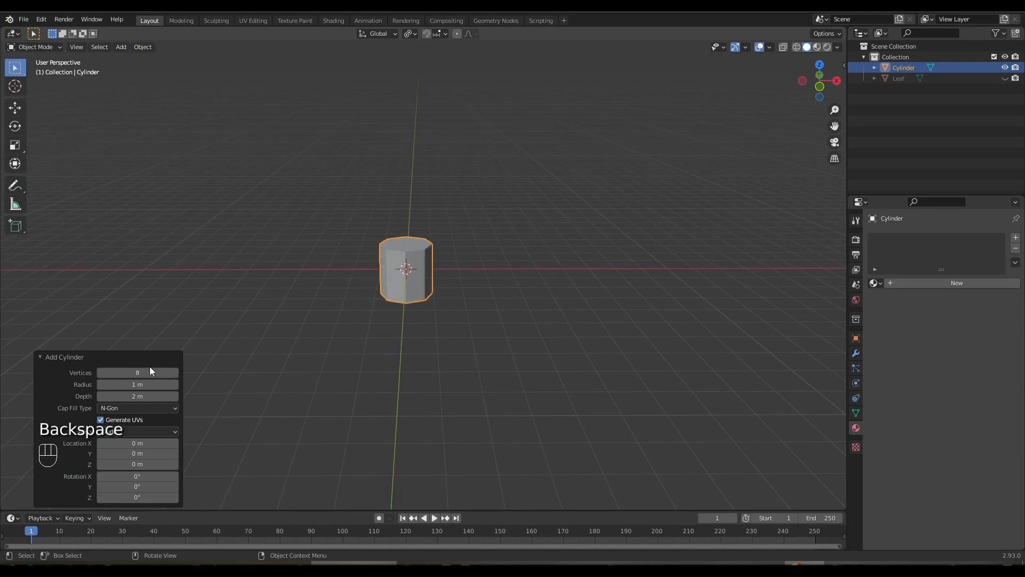
Step: Change the cylinder's vertex count to 10
click(148, 371)
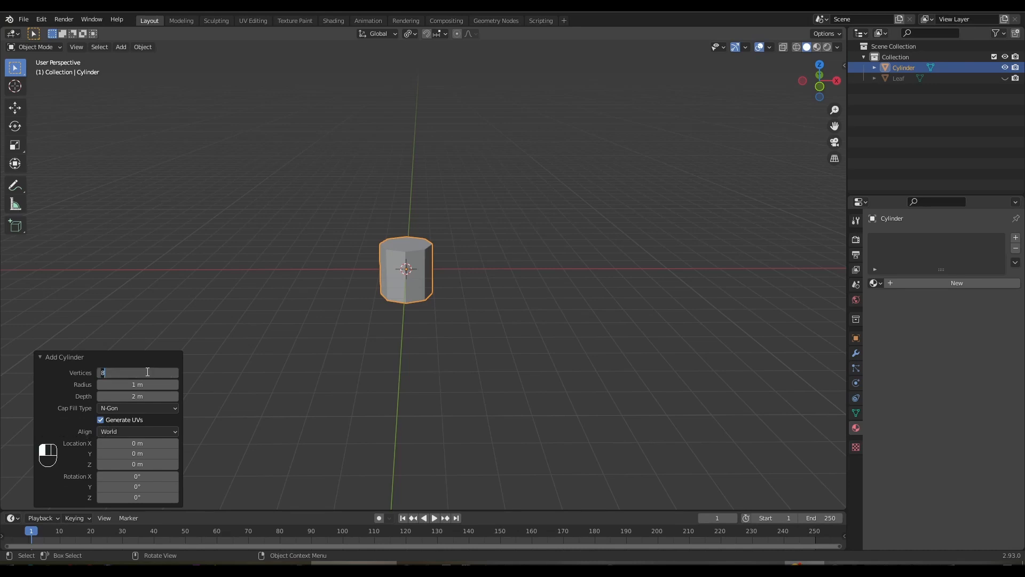
text(10)
key(Return)
Step: Taper the cylinder by scaling its bottom face down to about 0.65 in Edit Mode
middle_drag(400, 342, 427, 251)
key(Tab)
scroll(432, 307, up, 2)
key(3)
click(421, 276)
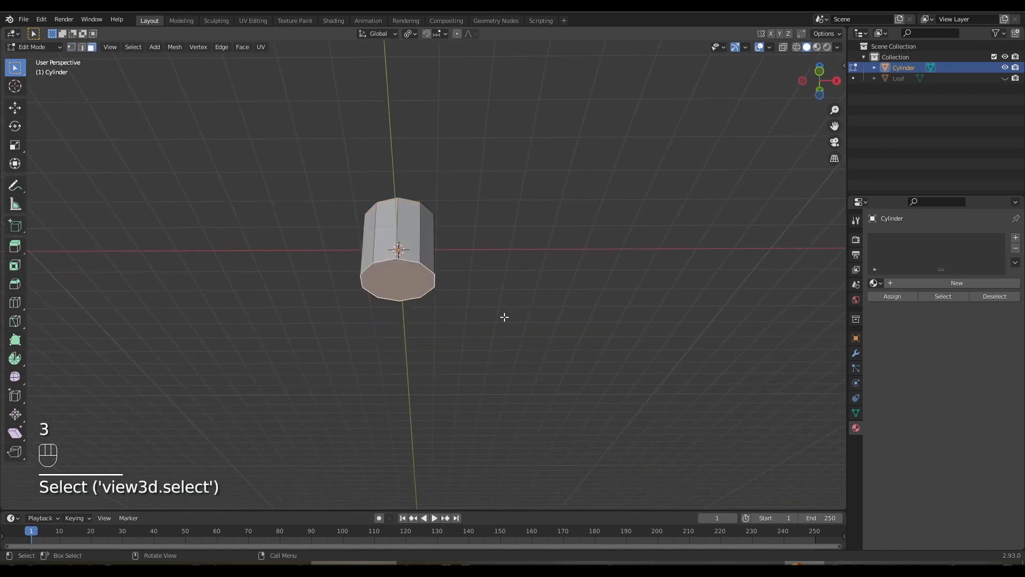
key(s)
click(553, 347)
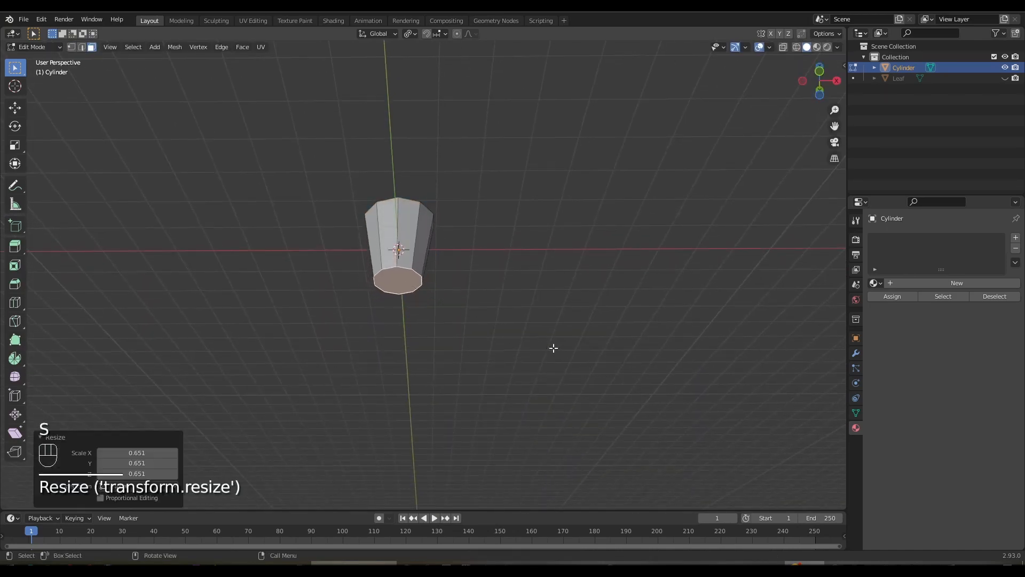
Step: Bevel the cylinder's top edge loop with a width of about 0.26 m and 2 segments
middle_drag(553, 348, 496, 331)
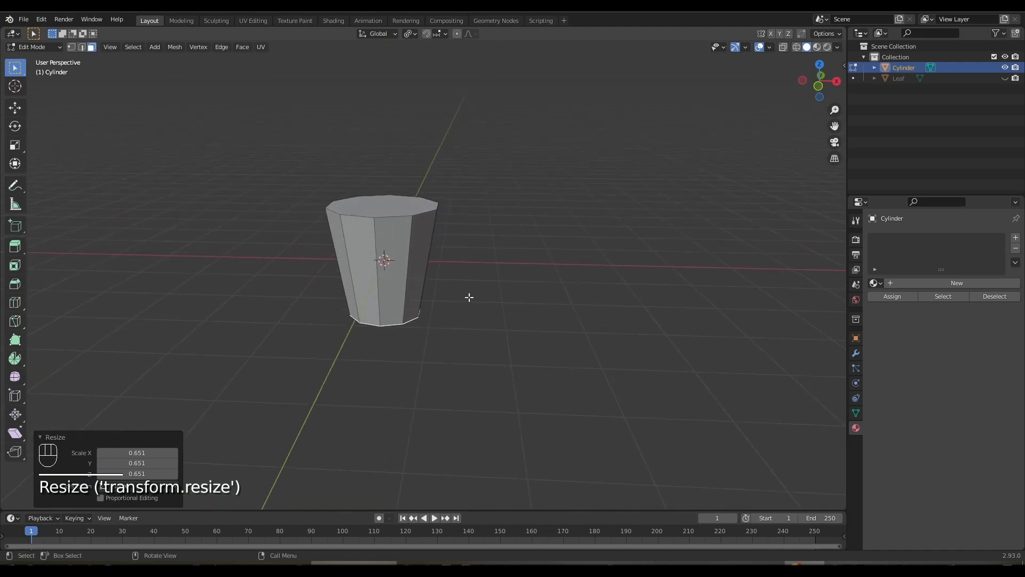
key(2)
click(401, 218)
alt+click(401, 218)
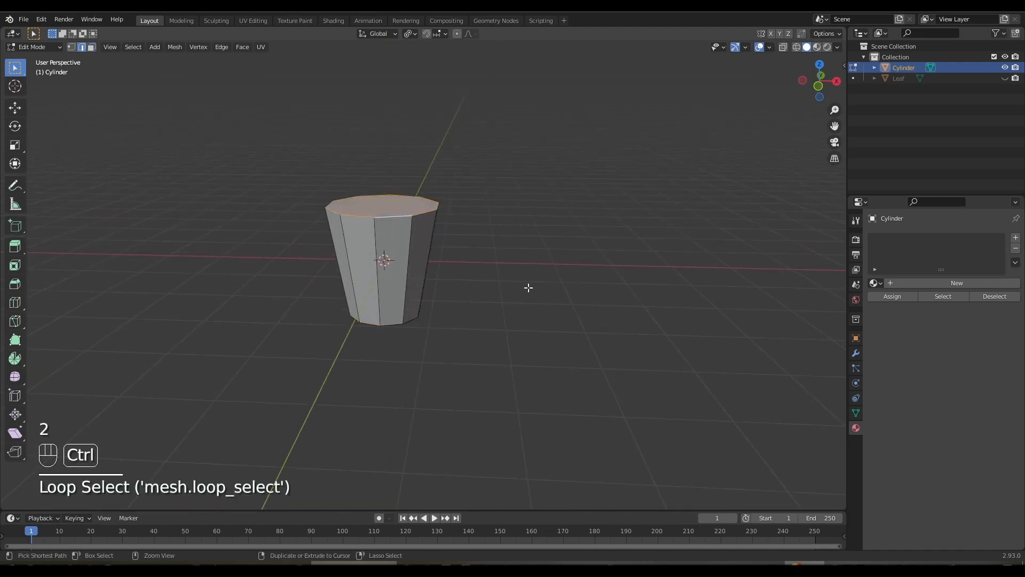
key(ctrl+b)
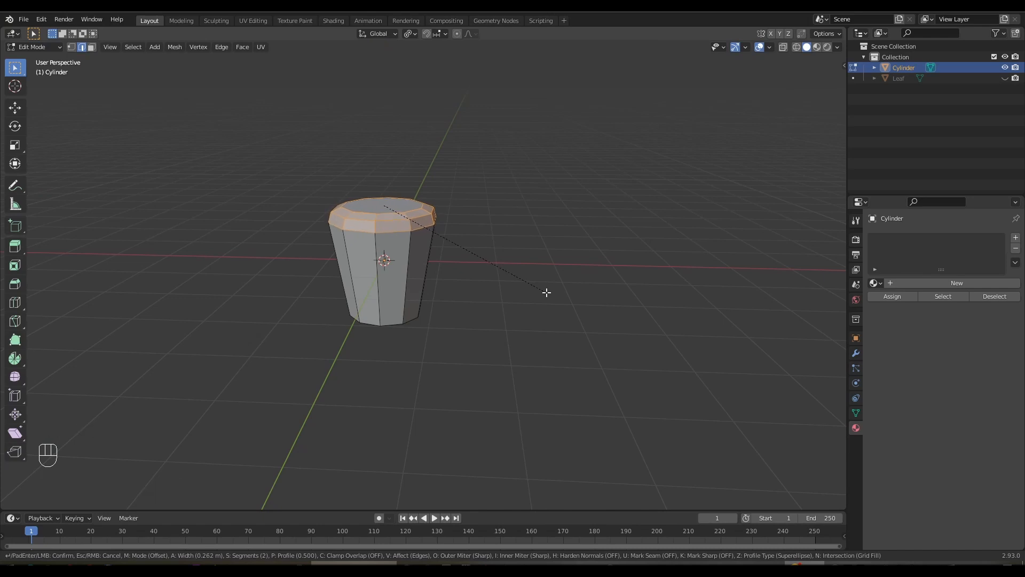
click(547, 292)
Step: Bevel the cylinder's bottom edge loop with a width of about 0.07 m and 2 segments
middle_drag(543, 309, 517, 295)
click(384, 304)
alt+click(384, 304)
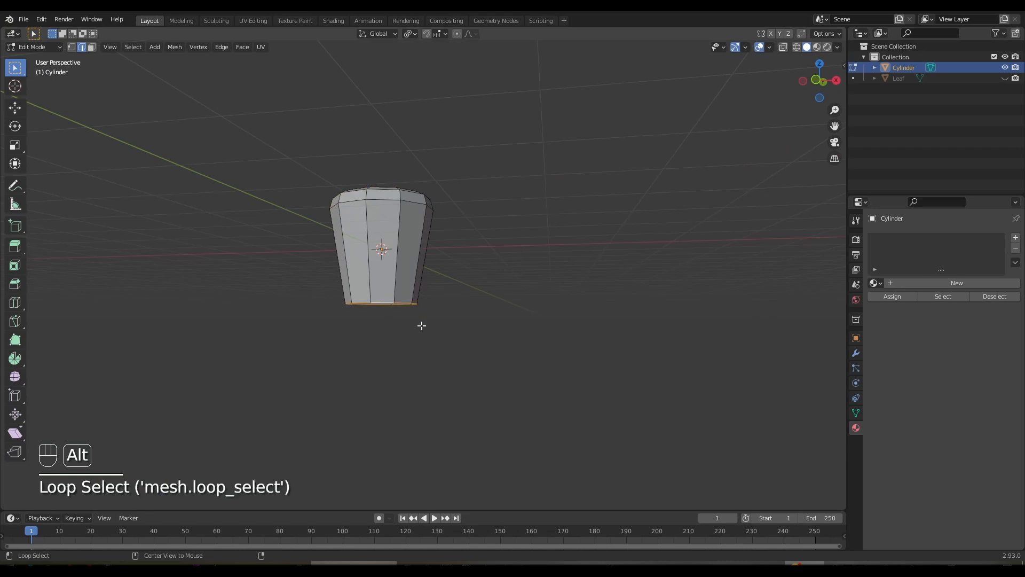
key(ctrl+b)
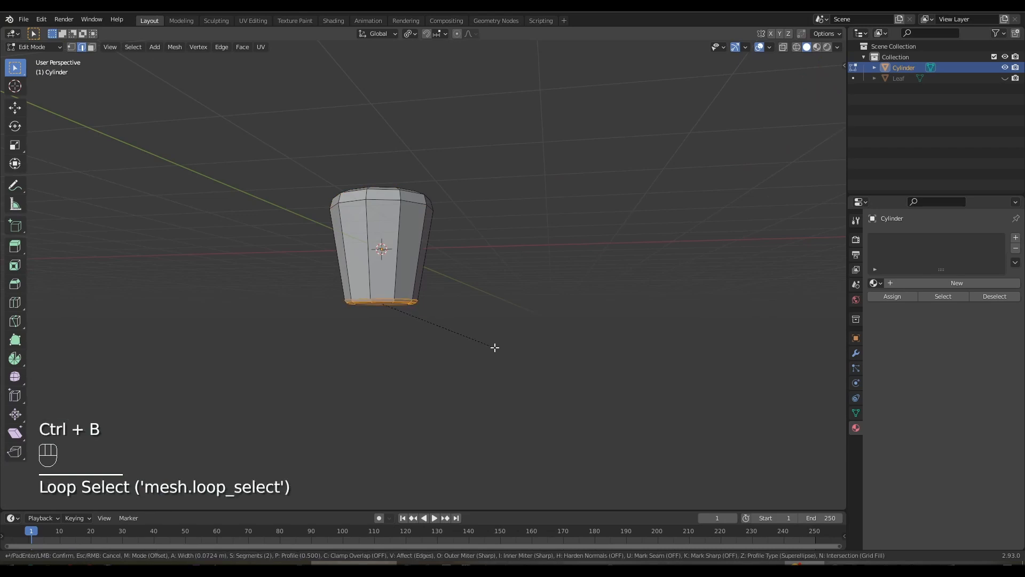
click(497, 349)
Step: Give the cylinder a new material with a slightly darkened orange-brown base color, and return to Object Mode
middle_drag(512, 309, 539, 320)
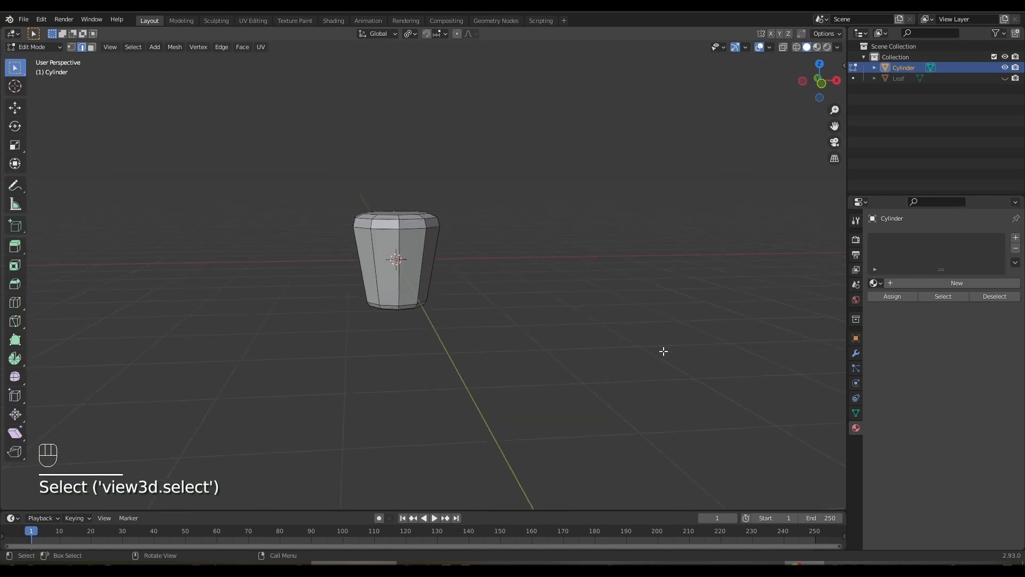
click(929, 283)
click(955, 407)
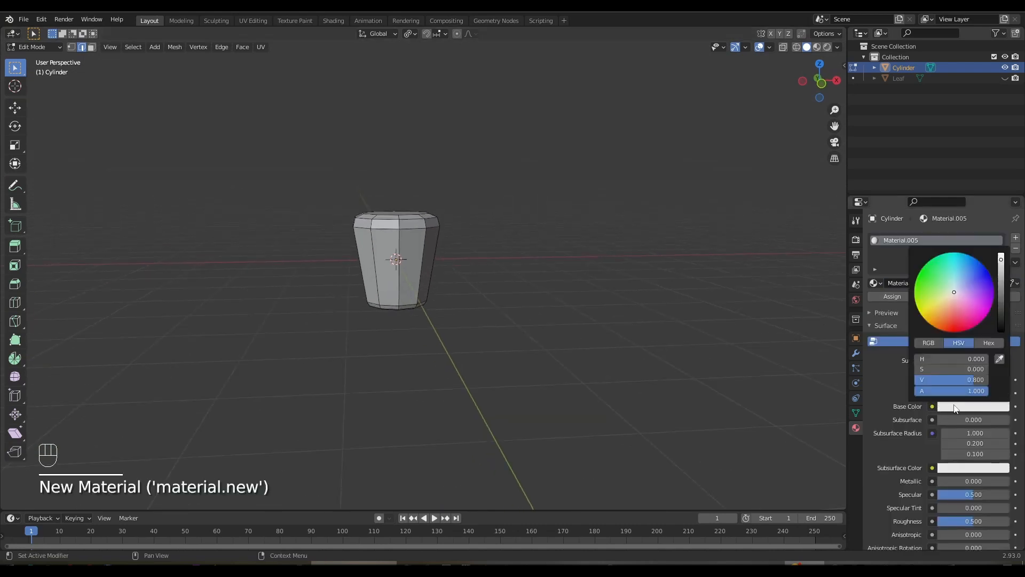
drag(940, 301, 932, 314)
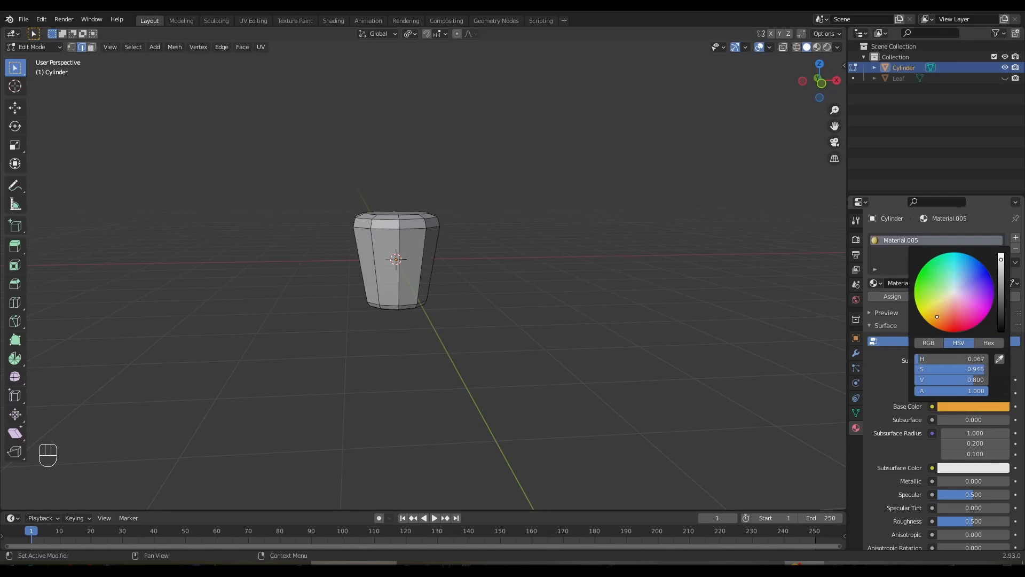
drag(1001, 261, 1001, 276)
middle_drag(697, 320, 549, 322)
key(Tab)
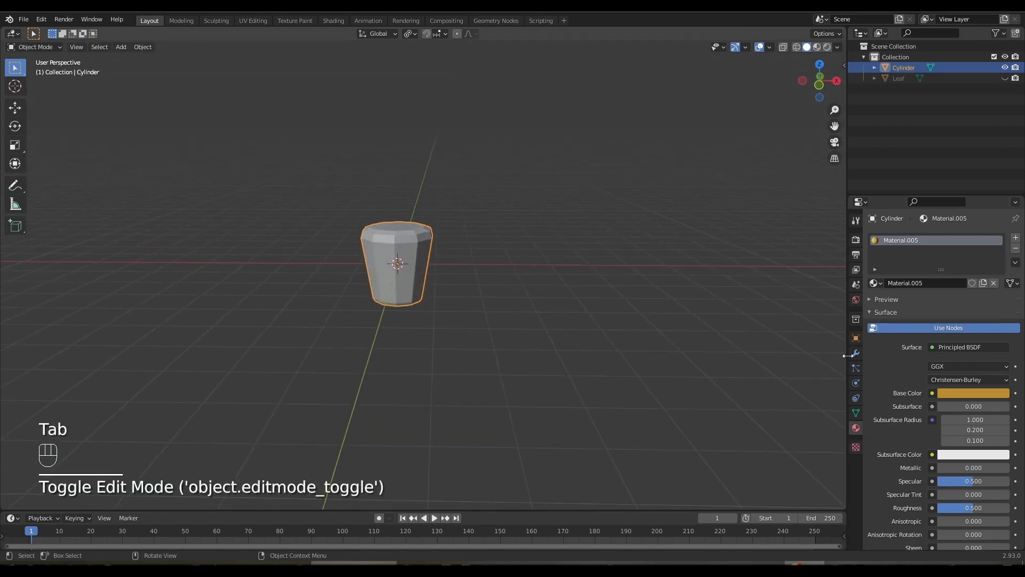
Step: Add an Array modifier to the cylinder and set its relative offset X factor to 0
click(856, 353)
click(902, 239)
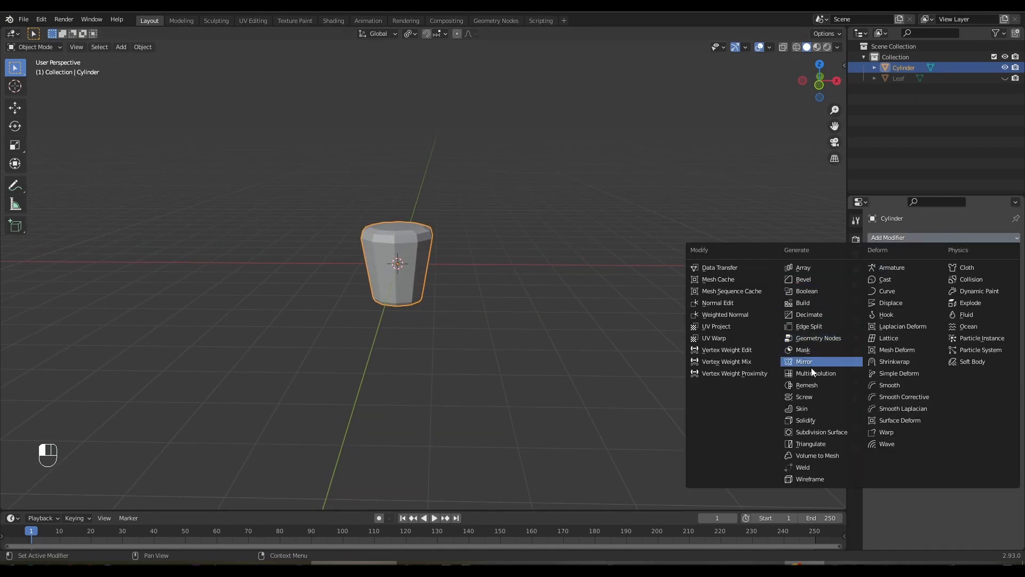
click(803, 268)
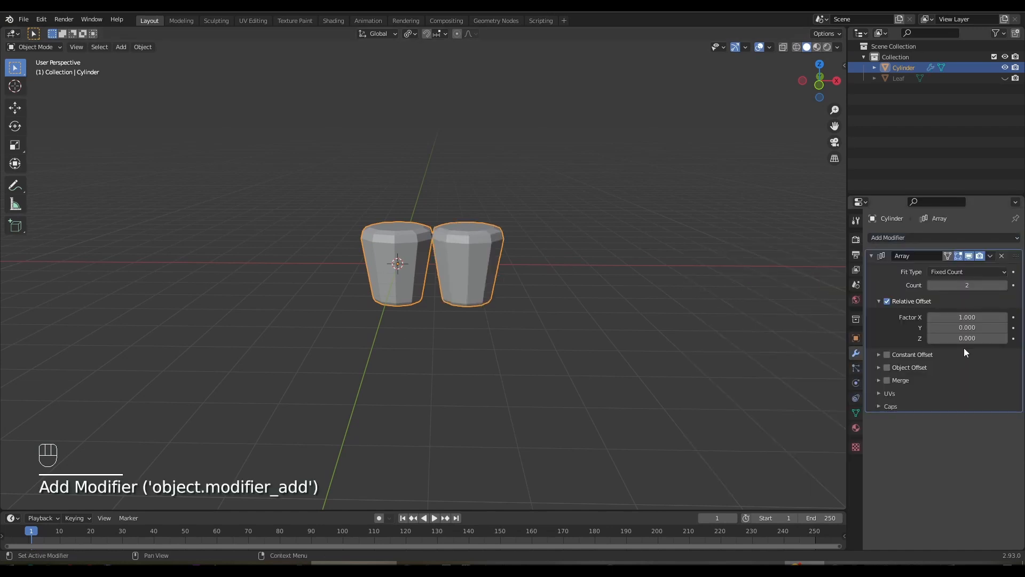
click(959, 319)
text(1.00)
key(Return)
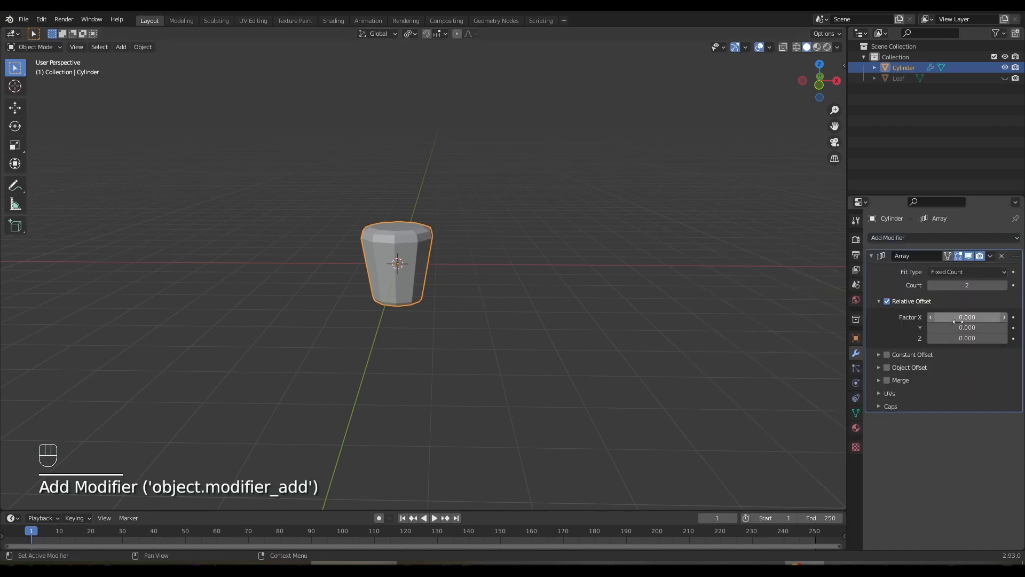
click(966, 340)
text(0.0)
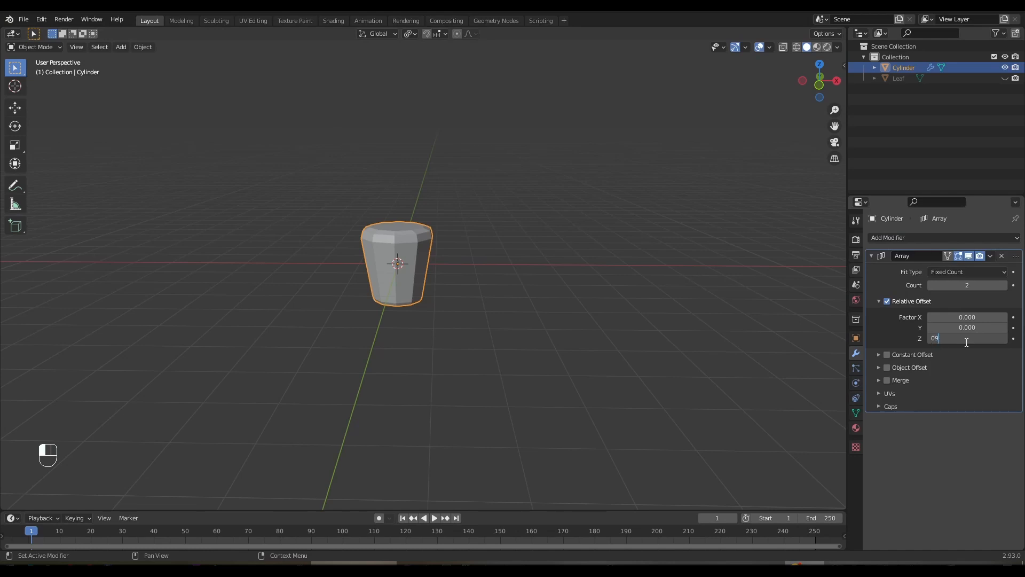
text(8)
key(Return)
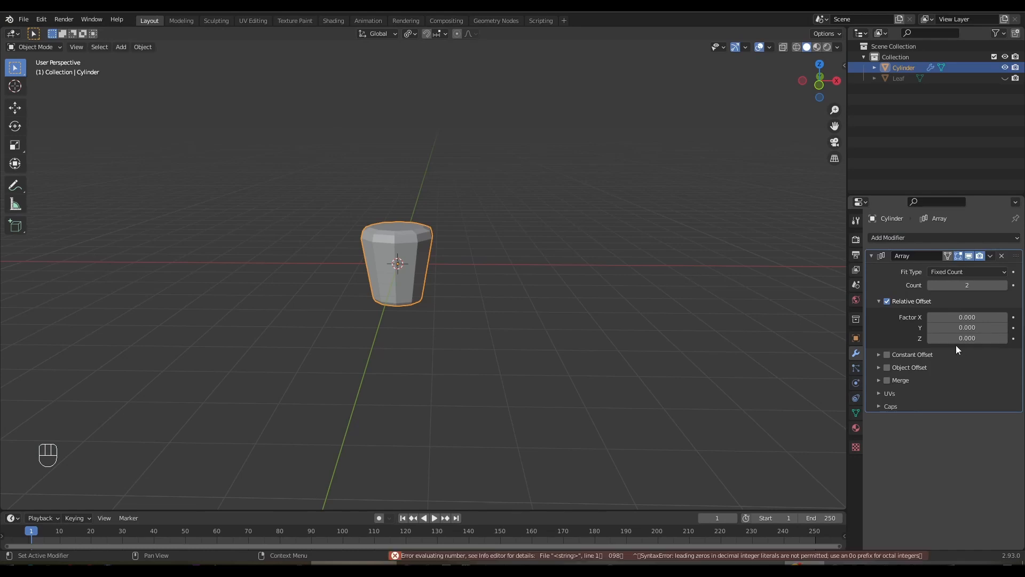
Step: Set the array's relative offset Z factor to 0.98 to stack the segments vertically
click(961, 335)
text(0.98)
key(Return)
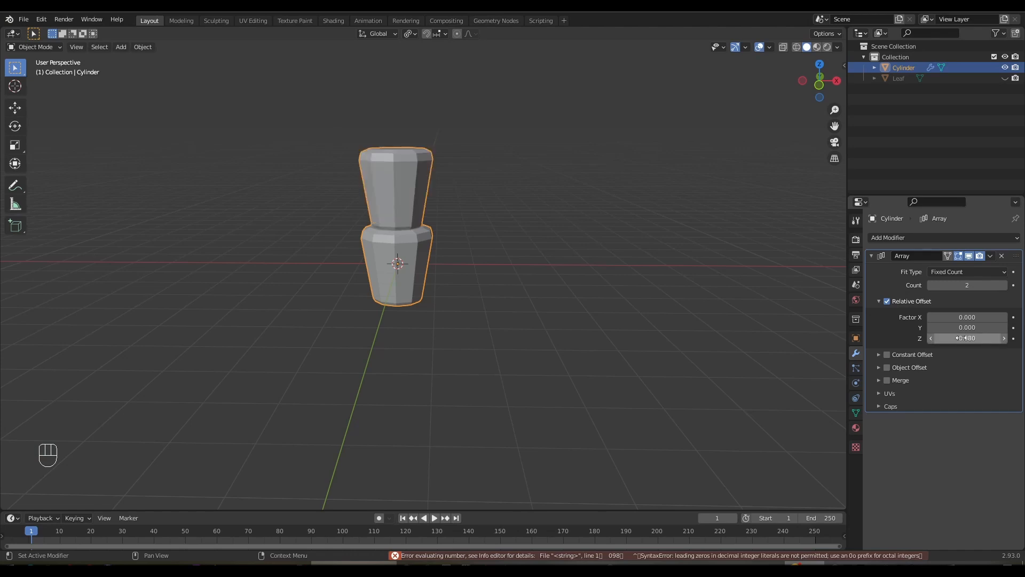
Step: Raise the array count to 10 and apply the Array modifier
click(1004, 286)
click(1004, 286)
click(1005, 285)
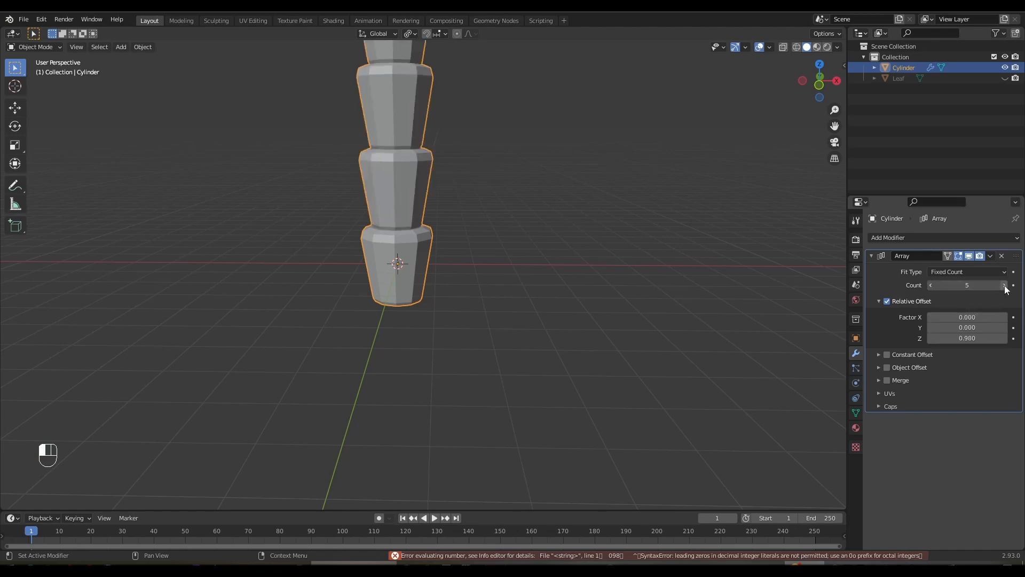
click(1004, 285)
scroll(636, 229, down, 5)
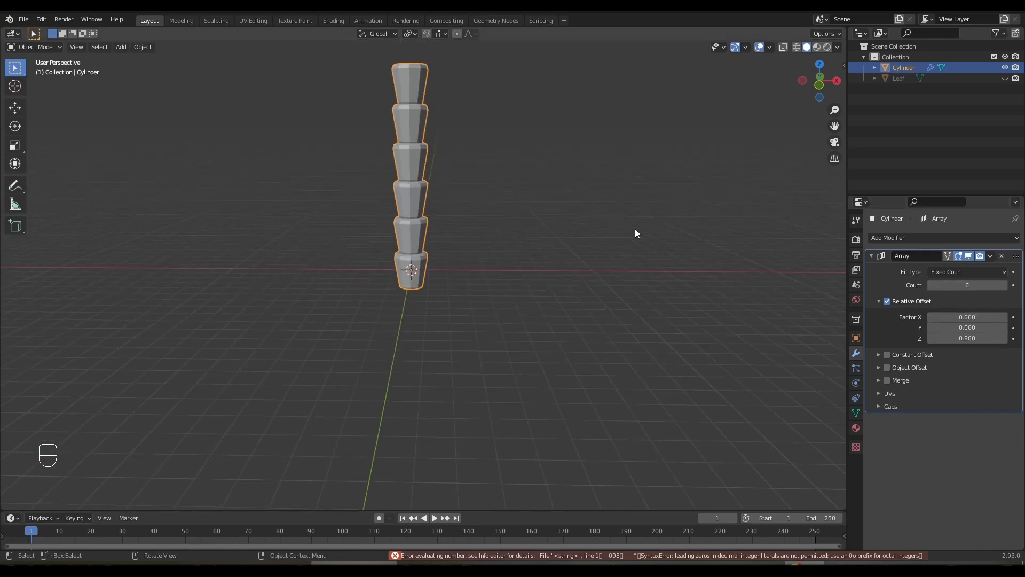
click(1004, 285)
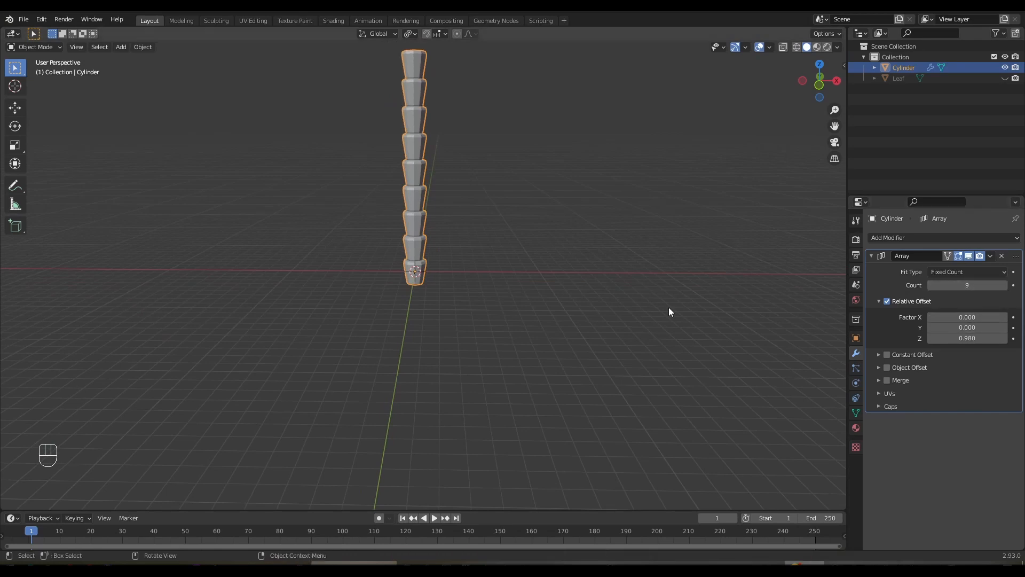
middle_drag(668, 306, 642, 313)
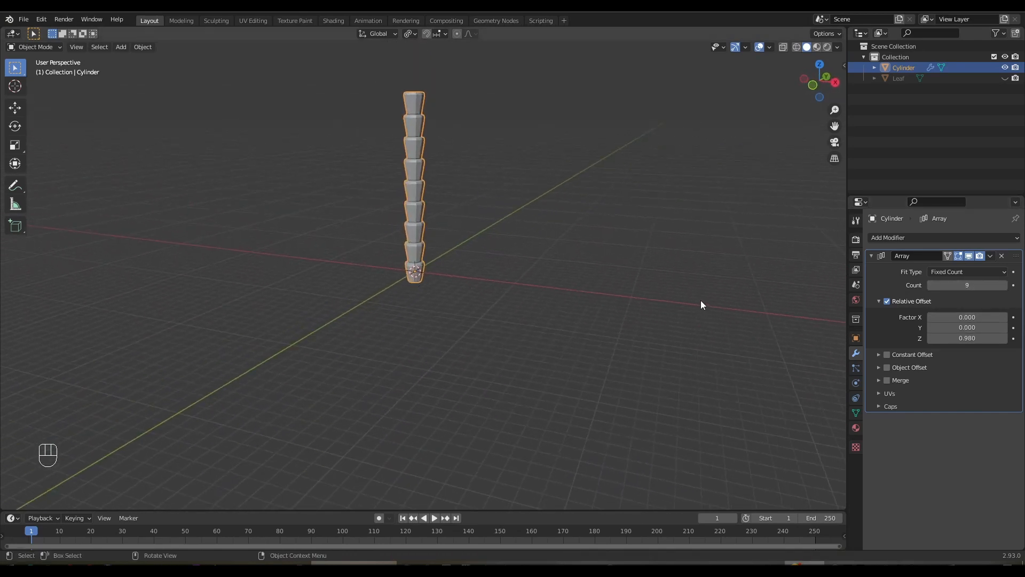
click(1005, 285)
click(992, 257)
click(950, 267)
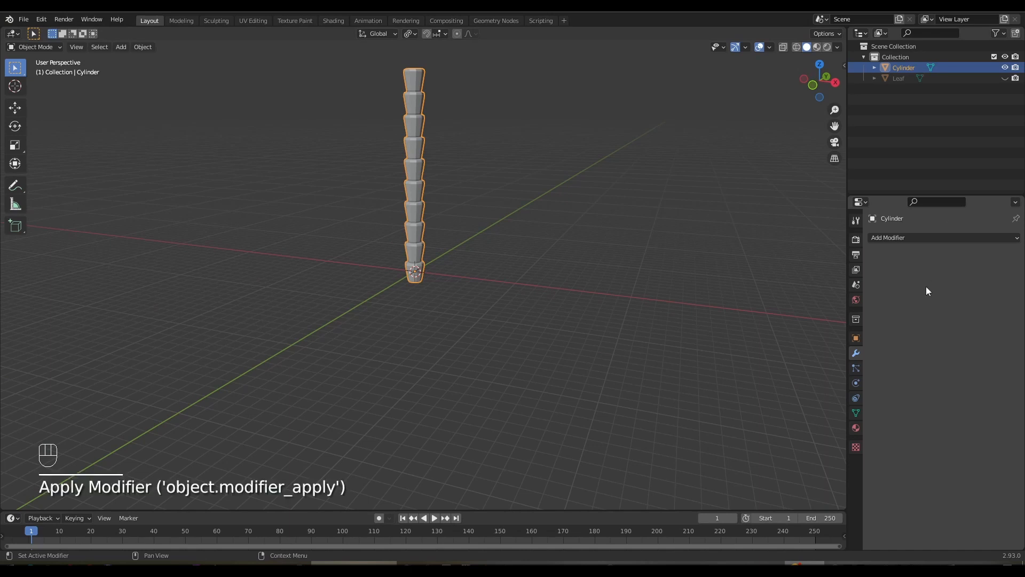
Step: Select the trunk's topmost face in Edit Mode and enable proportional editing with Connected Only turned off
middle_drag(587, 246, 486, 328)
key(Tab)
middle_drag(462, 243, 435, 247)
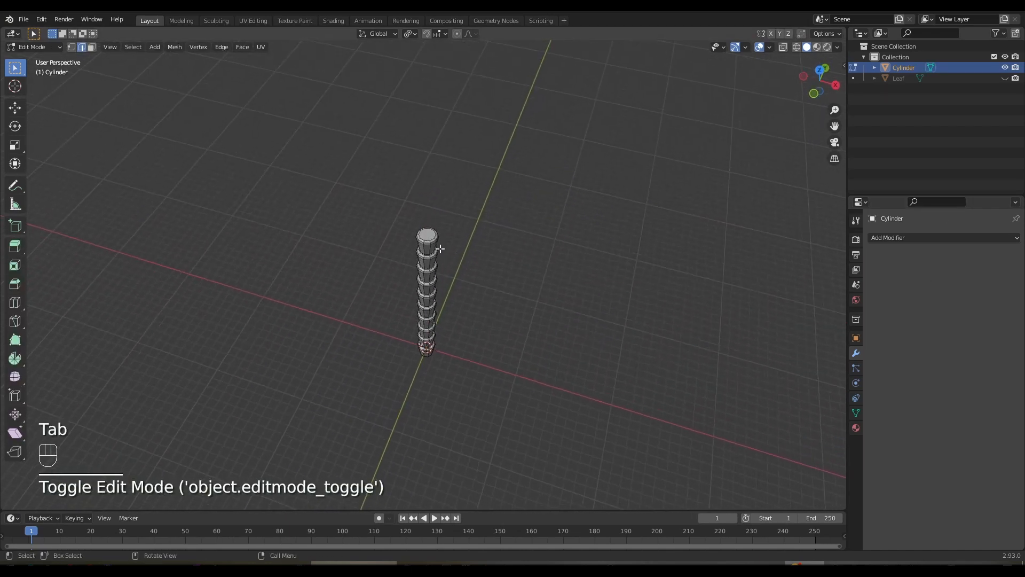
click(430, 235)
key(3)
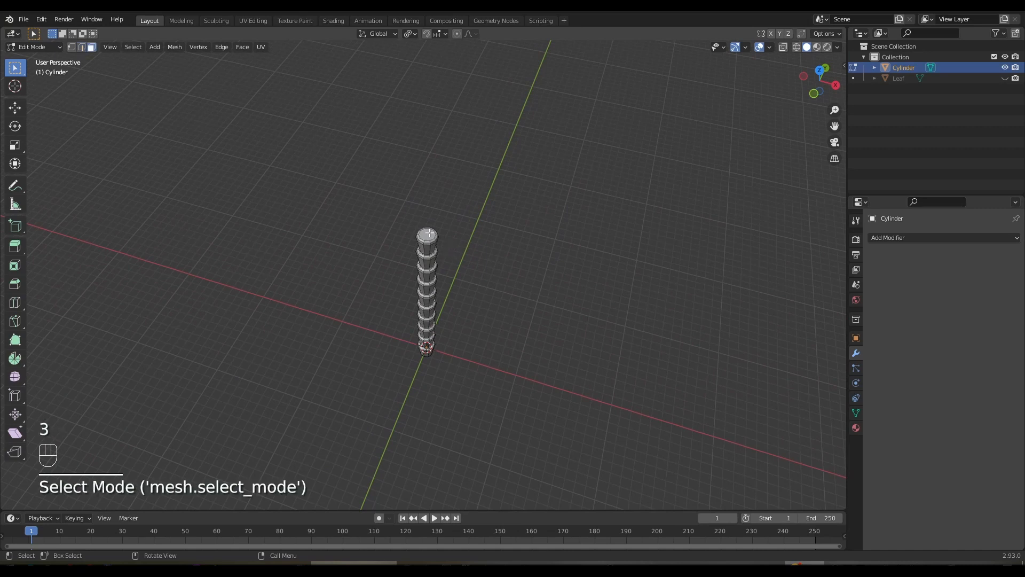
click(429, 235)
middle_drag(508, 272, 439, 55)
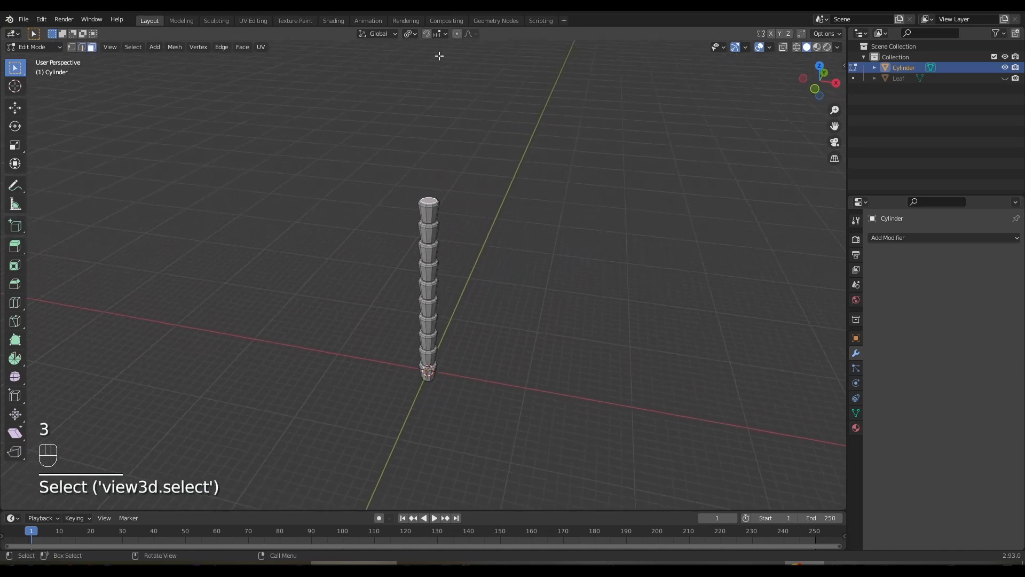
click(456, 34)
click(470, 34)
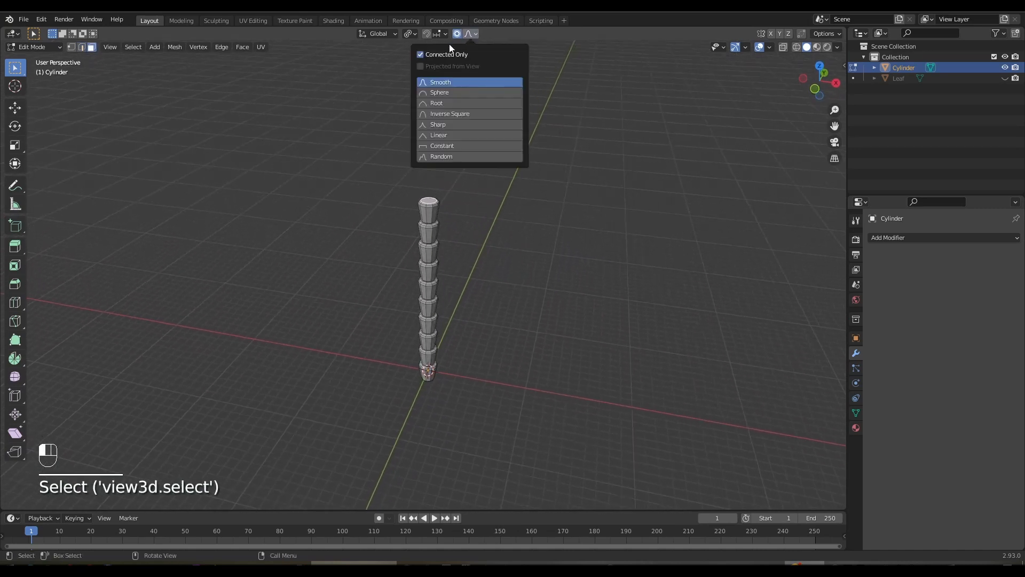
click(422, 55)
Step: Scale the top face to about 0.62 with a proportional size of about 13.11, tapering the upper trunk
key(s)
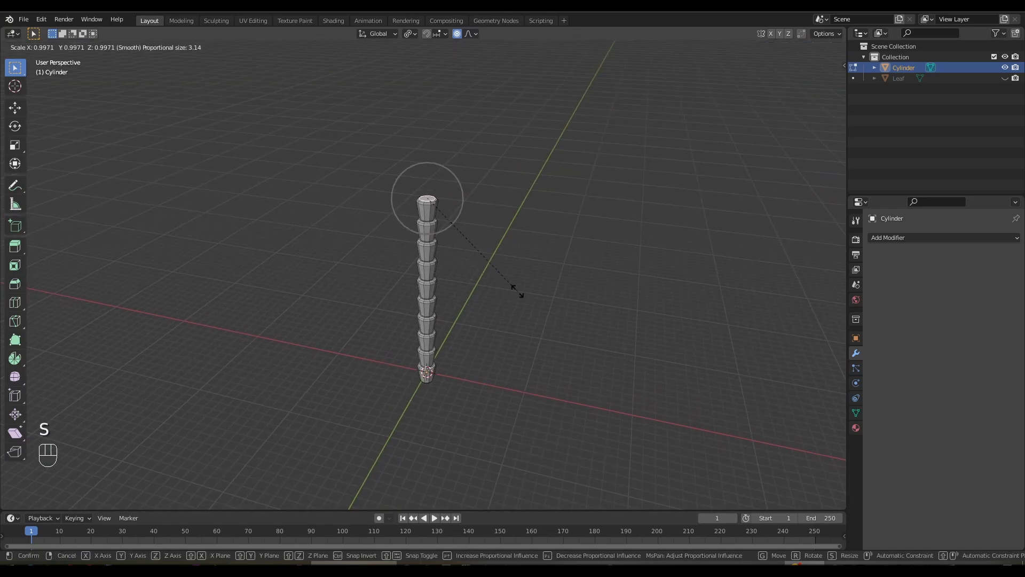
scroll(516, 289, down, 17)
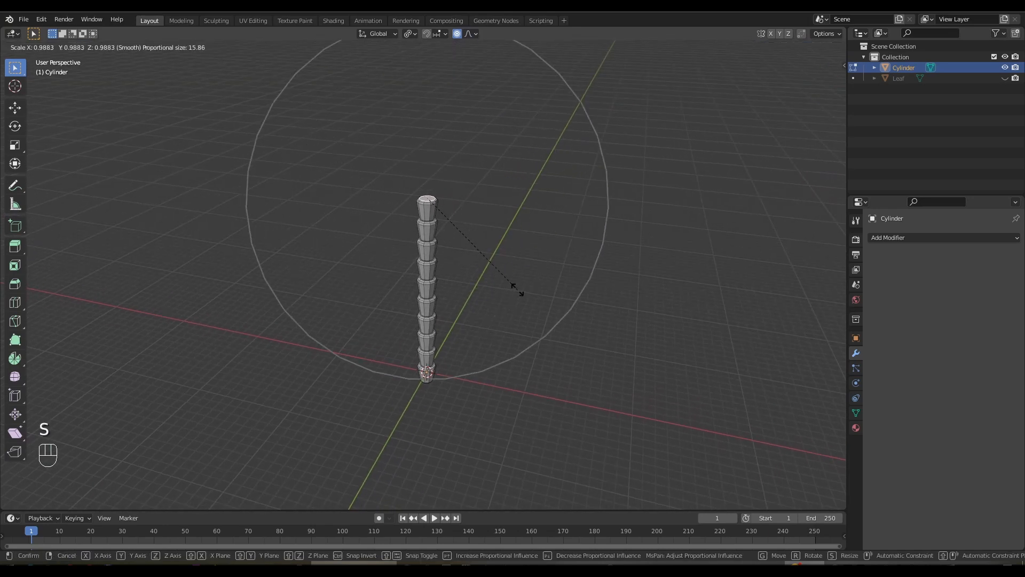
scroll(515, 289, up, 2)
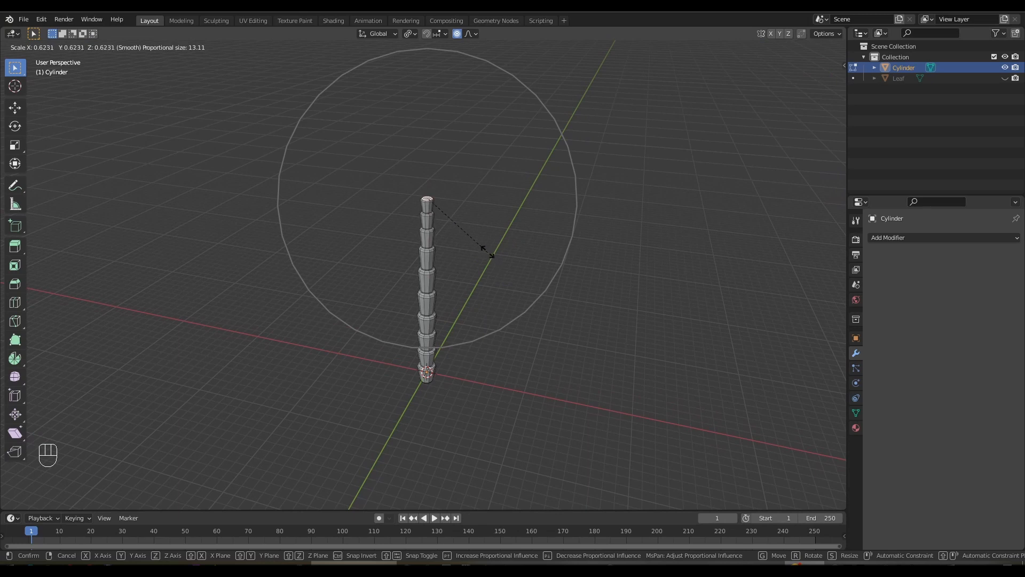
click(485, 247)
Step: Widen the trunk's top proportionally by 1.15 and again by about 1.09, then return to Object Mode
middle_drag(486, 247, 436, 282)
key(s)
click(504, 291)
key(s)
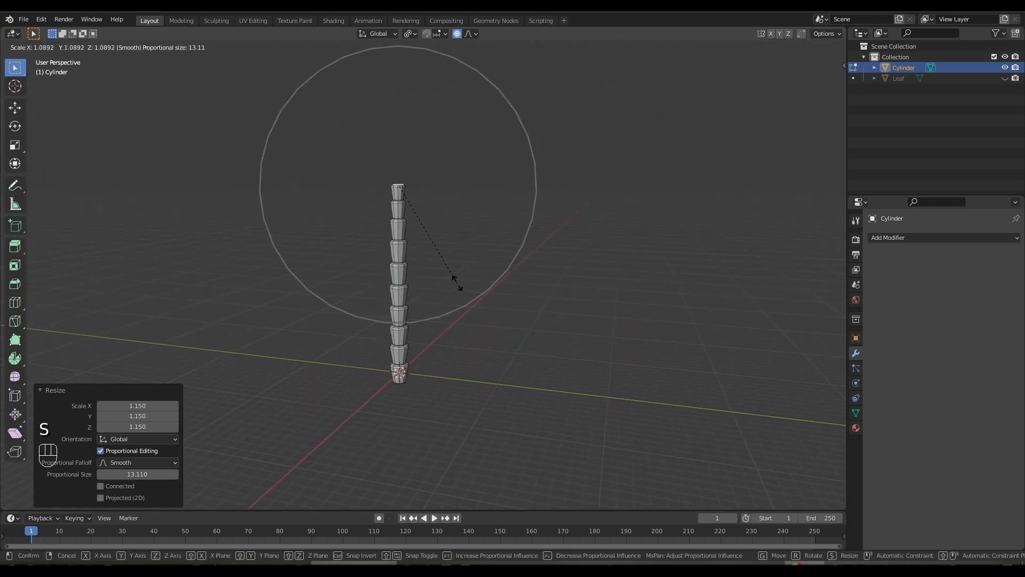
click(458, 282)
middle_drag(469, 288, 573, 314)
key(Tab)
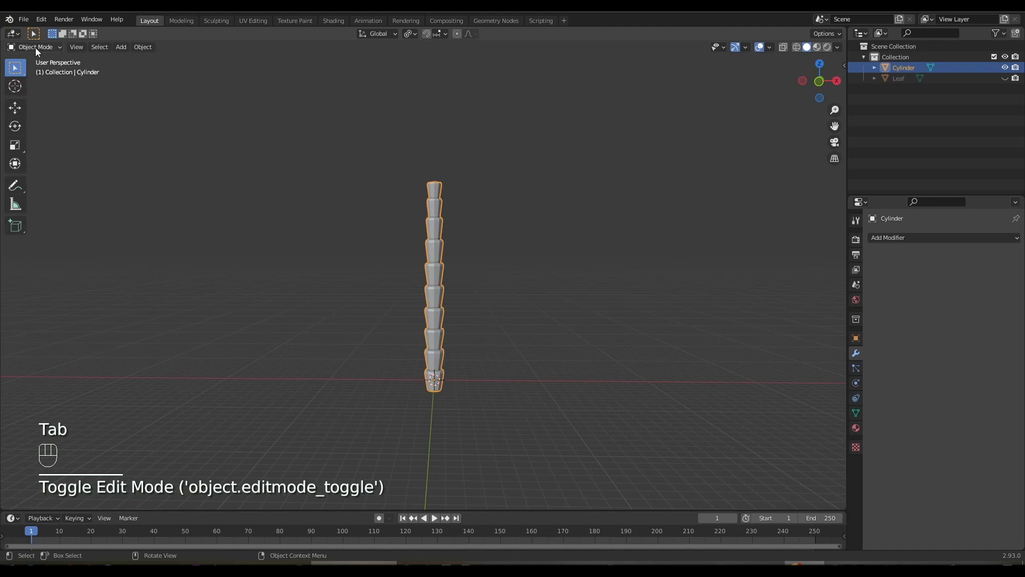
Step: Switch the trunk to Sculpt Mode, widen the tool list to show brush names, and set the Rotate brush radius to 232 px
click(35, 47)
click(33, 86)
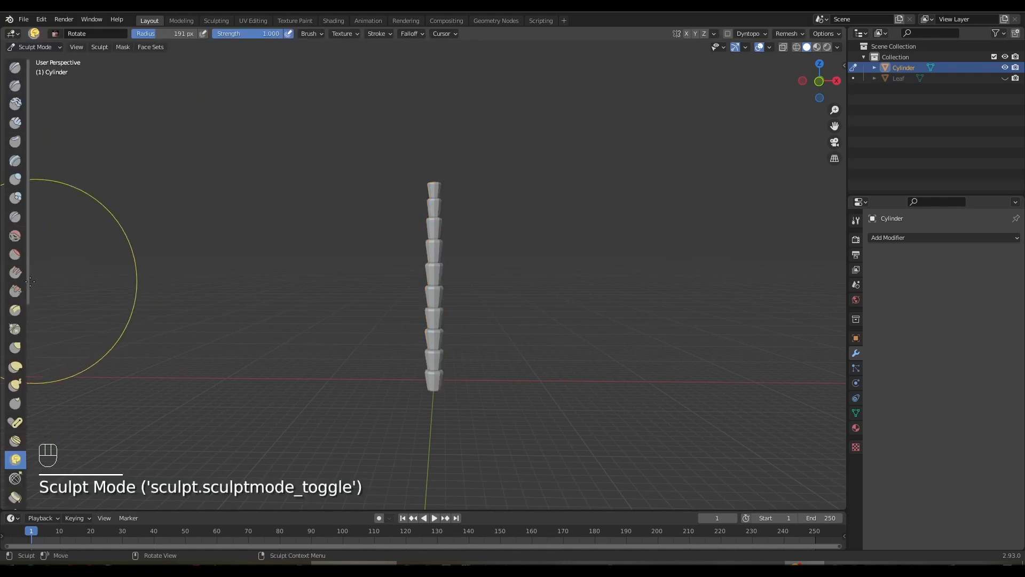
drag(29, 275, 63, 273)
scroll(41, 274, down, 5)
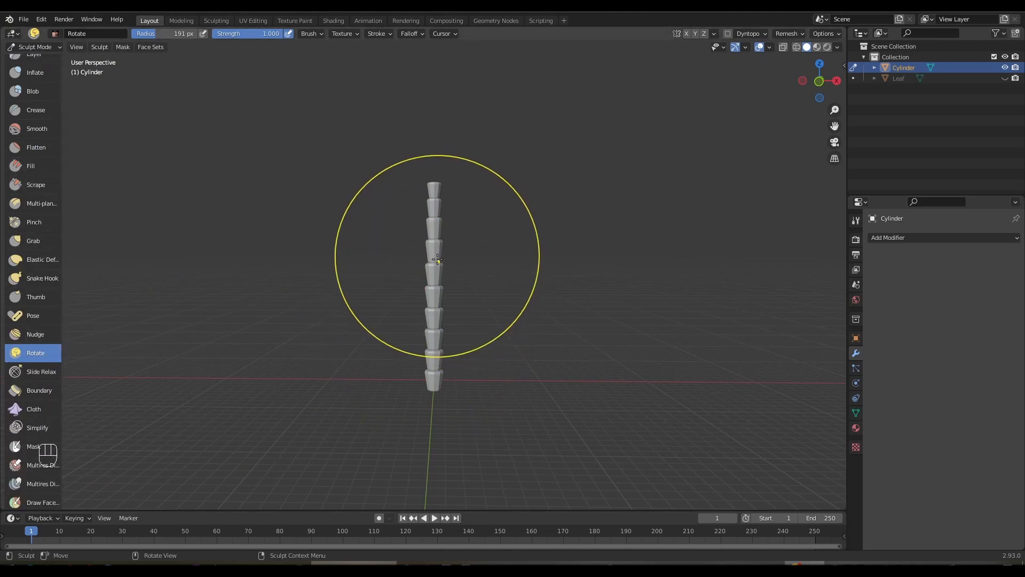
key(f)
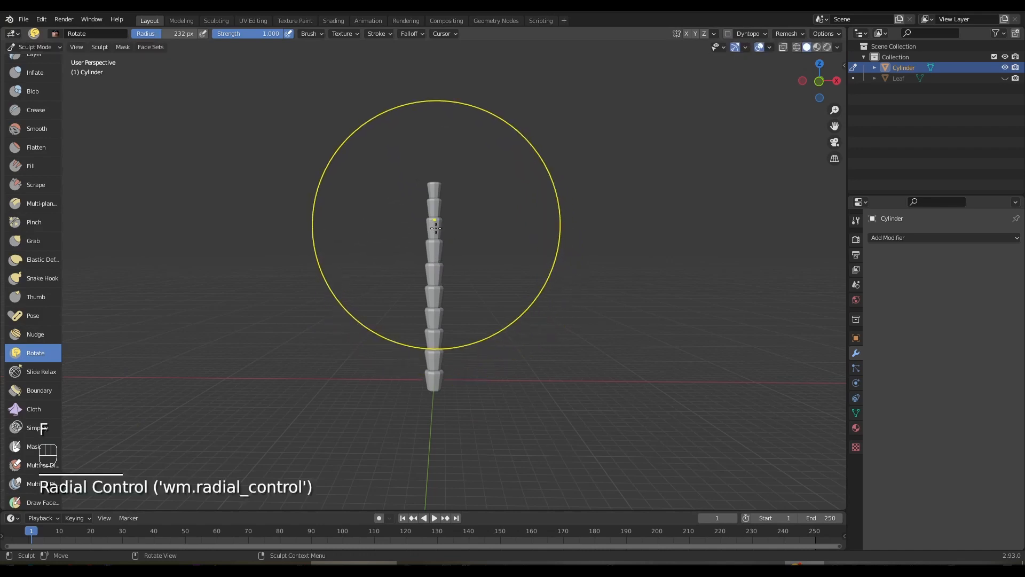
Step: Bend the trunk with the Rotate brush, and tilt its upper end further with the brush radius reduced to 155 px
click(438, 229)
mouse_move(446, 228)
mouse_down()
mouse_move(450, 240)
mouse_move(445, 227)
mouse_up()
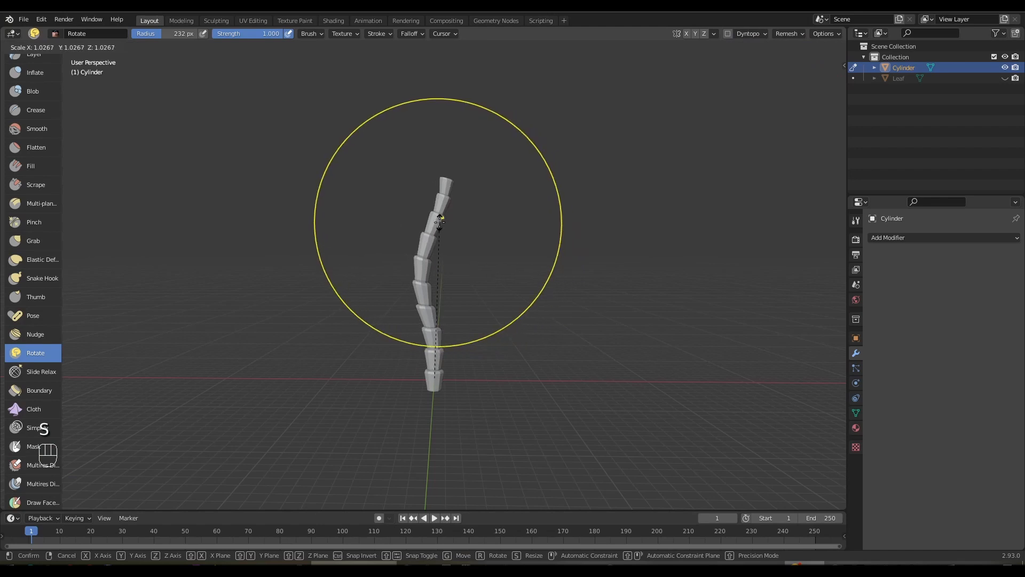
key(f)
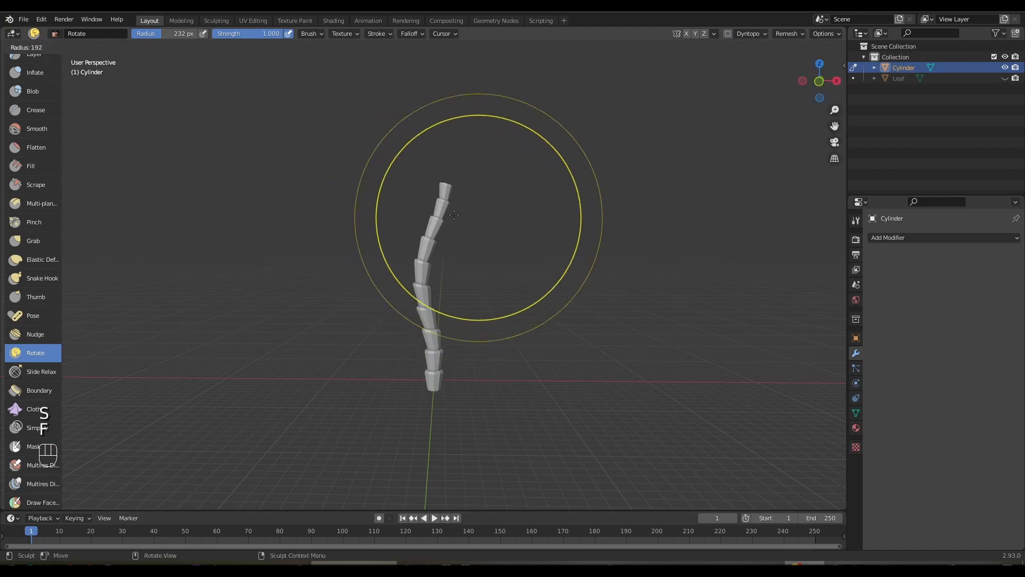
click(443, 191)
drag(444, 191, 460, 196)
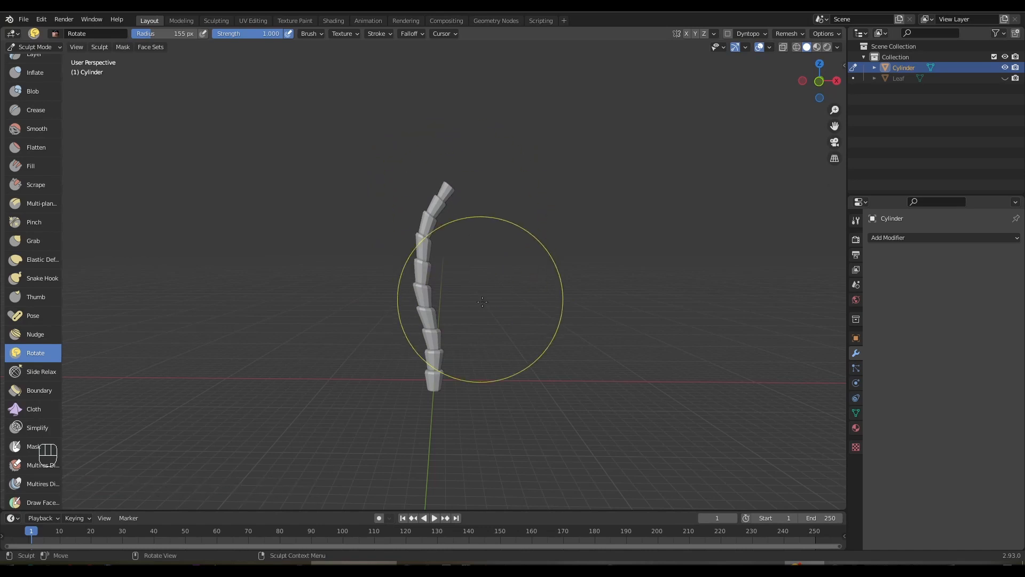
Step: Pull the trunk's middle and lower segments outward with the Grab brush to deepen its sideways curve
mouse_move(486, 303)
middle_down()
mouse_move(349, 304)
mouse_move(535, 303)
mouse_move(469, 304)
middle_up()
key(g)
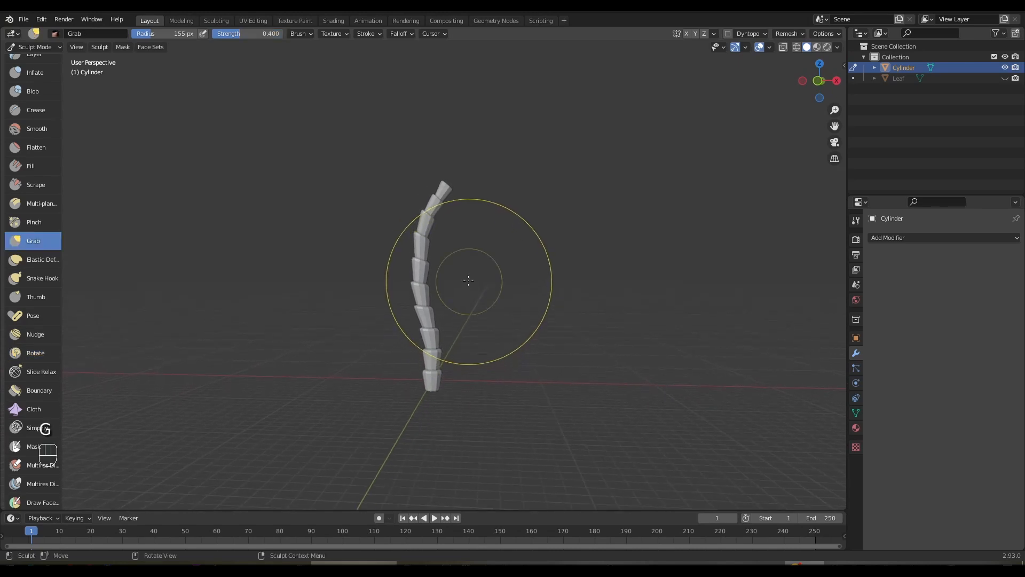
drag(421, 259, 393, 265)
drag(412, 332, 381, 332)
drag(406, 277, 382, 256)
drag(449, 187, 448, 187)
Step: Reposition the trunk's tip with the Grab brush and reduce the brush radius to 131 px
mouse_move(550, 261)
middle_down()
mouse_move(497, 275)
mouse_move(310, 267)
mouse_move(307, 242)
mouse_move(498, 280)
mouse_move(502, 230)
middle_up()
scroll(459, 208, up, 3)
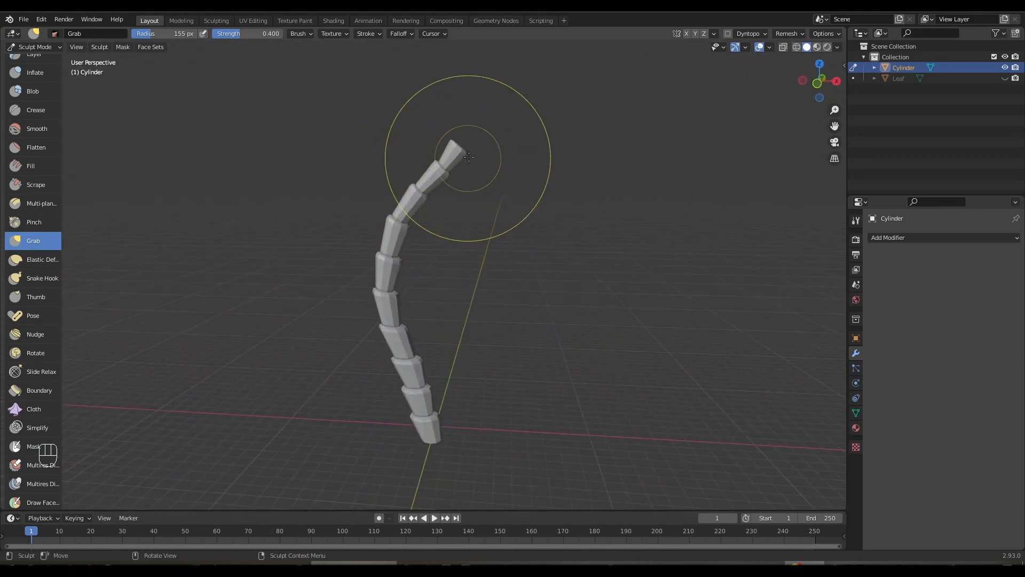
middle_drag(467, 137, 473, 137)
mouse_move(452, 134)
mouse_down()
mouse_move(444, 170)
mouse_move(466, 152)
mouse_up()
key(f)
click(444, 177)
mouse_move(509, 176)
middle_down()
mouse_move(391, 207)
mouse_move(507, 201)
mouse_move(465, 178)
middle_up()
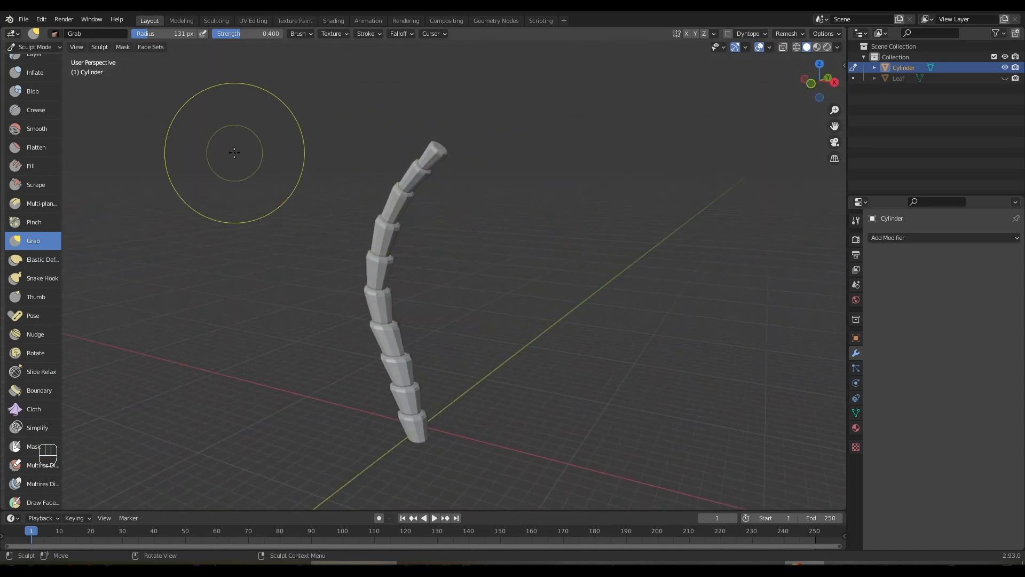
Step: Return the trunk to Object Mode and unhide the leaf crown
click(59, 47)
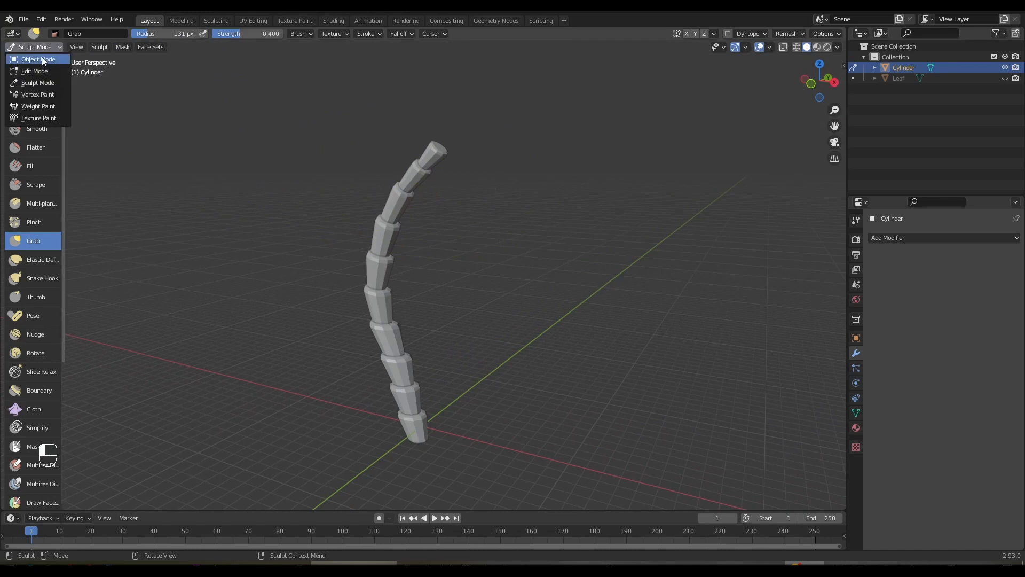
click(44, 59)
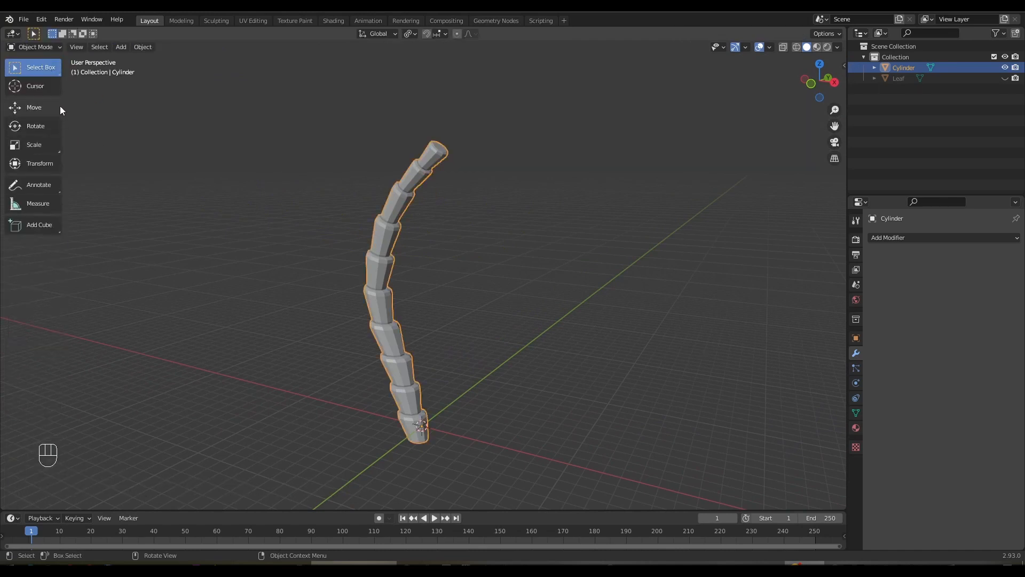
middle_drag(221, 161, 460, 203)
click(1004, 78)
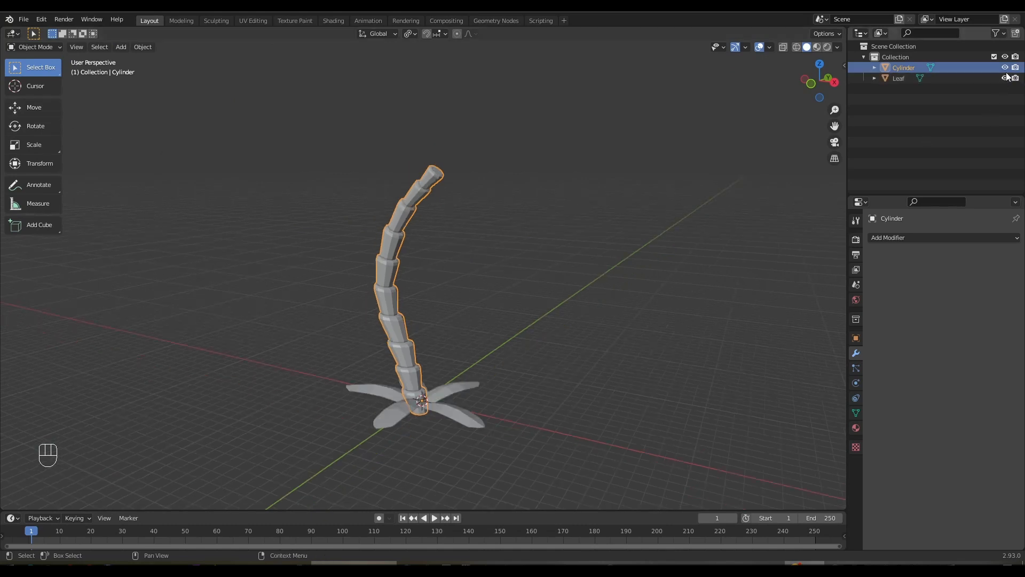
Step: Move the leaf crown onto the trunk's tip in front view, about 0.38 m in X and 18.07 m in Z
middle_drag(567, 283, 605, 264)
click(486, 398)
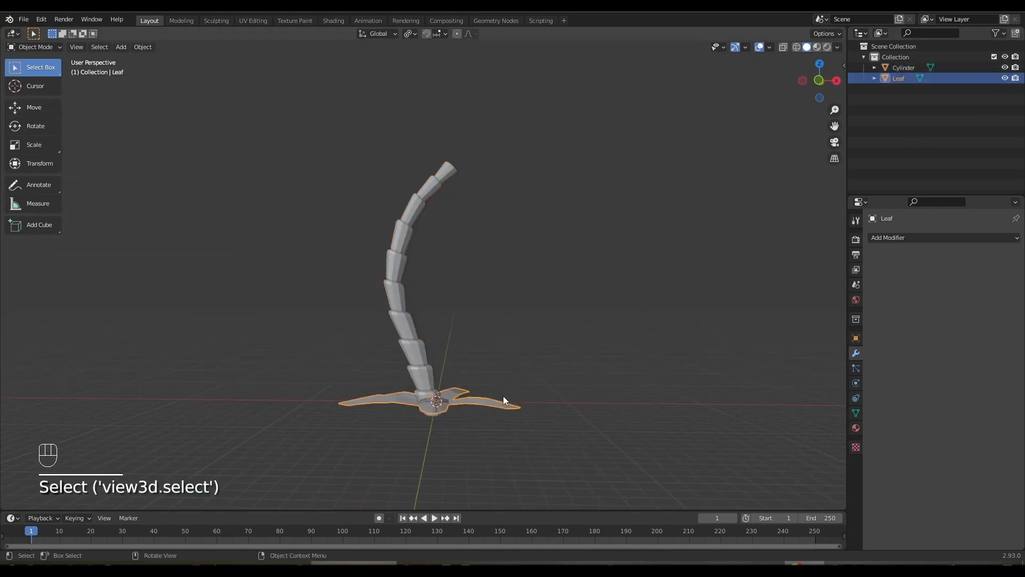
scroll(505, 392, down, 2)
key(KP_1)
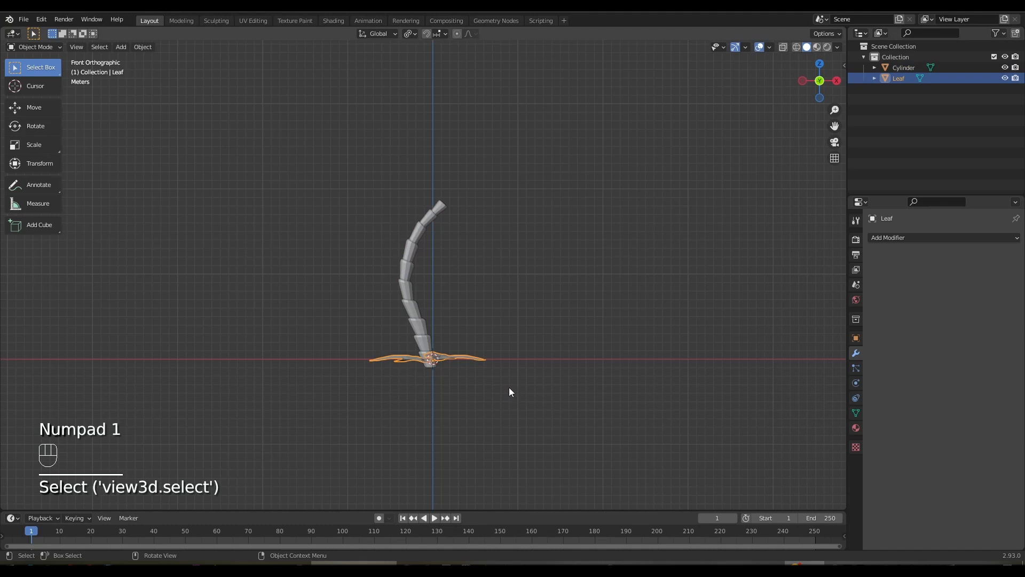
key(g)
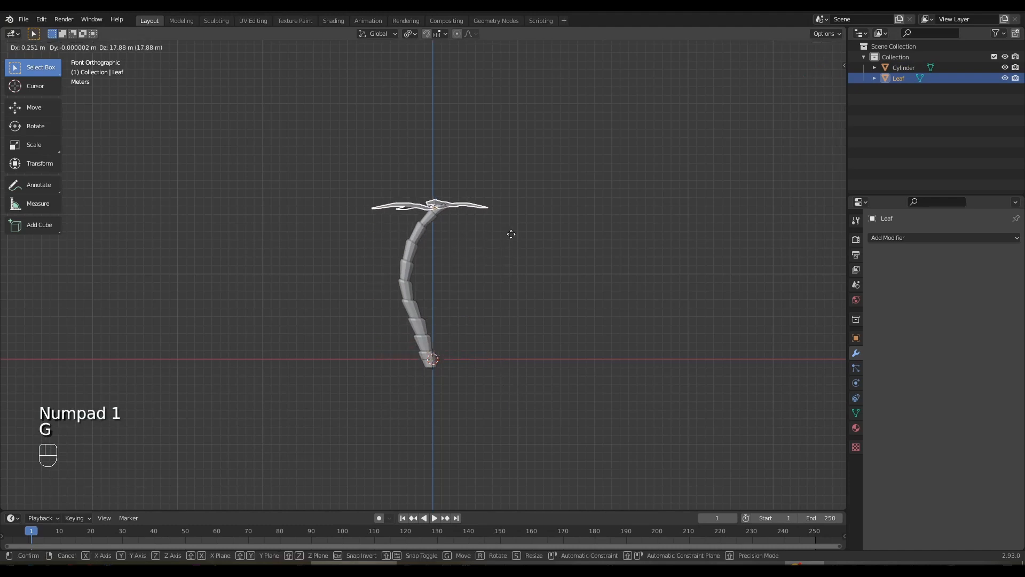
click(511, 234)
middle_drag(511, 234, 516, 236)
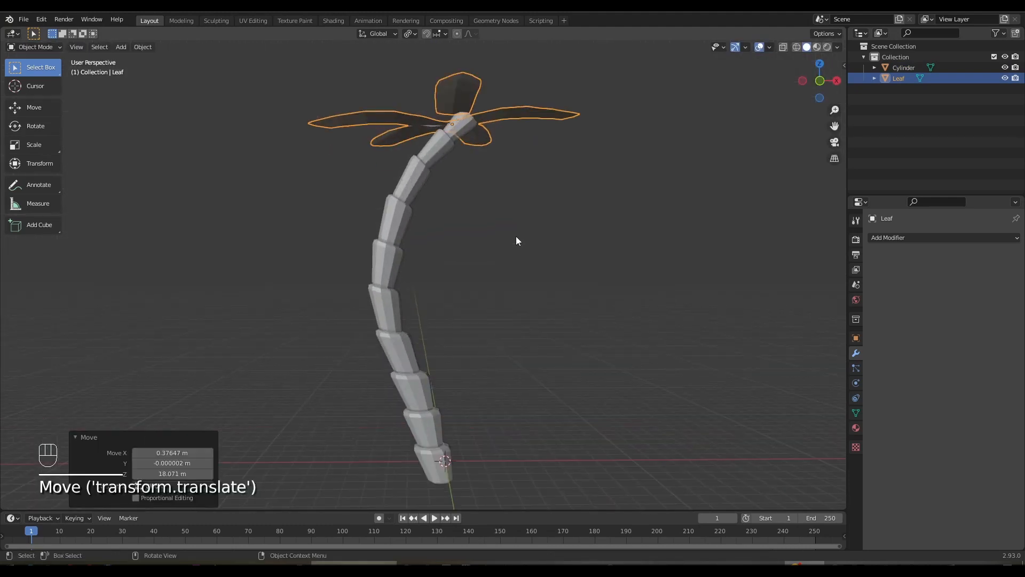
Step: Rotate the leaf crown about 51.7° in front view and scale it up to about 1.43
key(KP_1)
key(r)
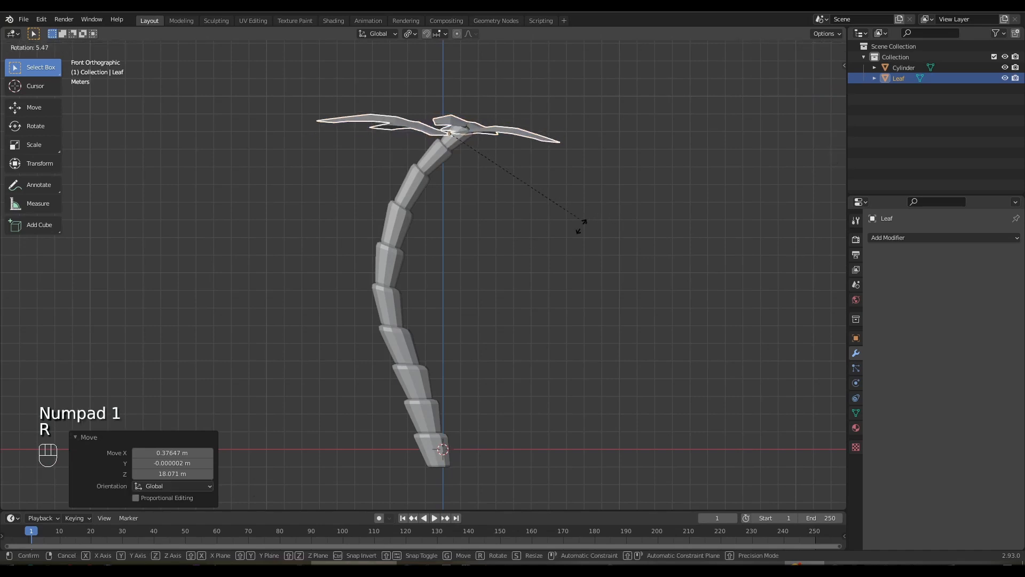
click(476, 278)
key(s)
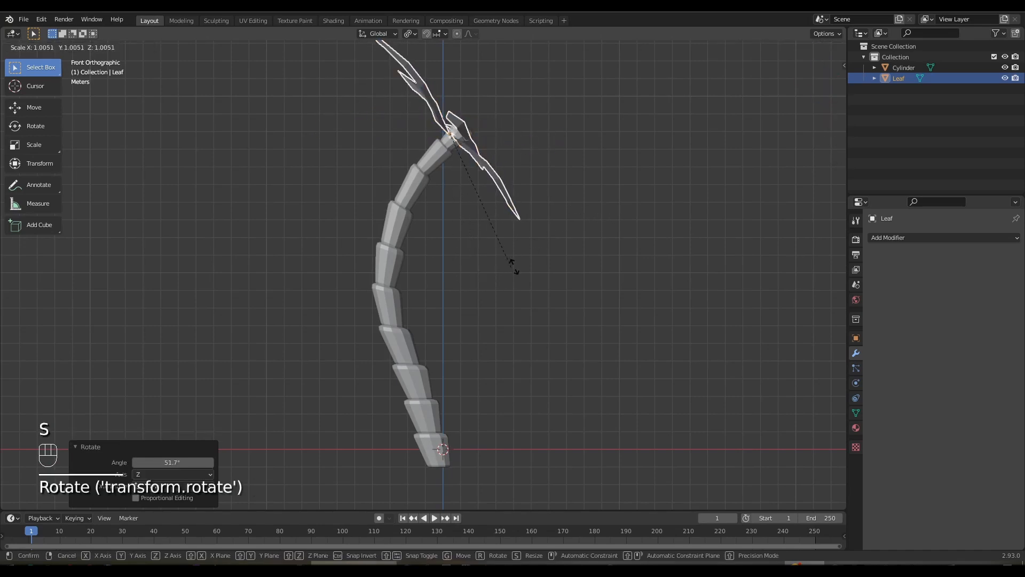
click(568, 266)
Step: Shift the leaf crown about 0.94 m in X and 0.33 m in Z in front view to seat it on the trunk's tip
middle_drag(568, 266, 539, 263)
key(KP_1)
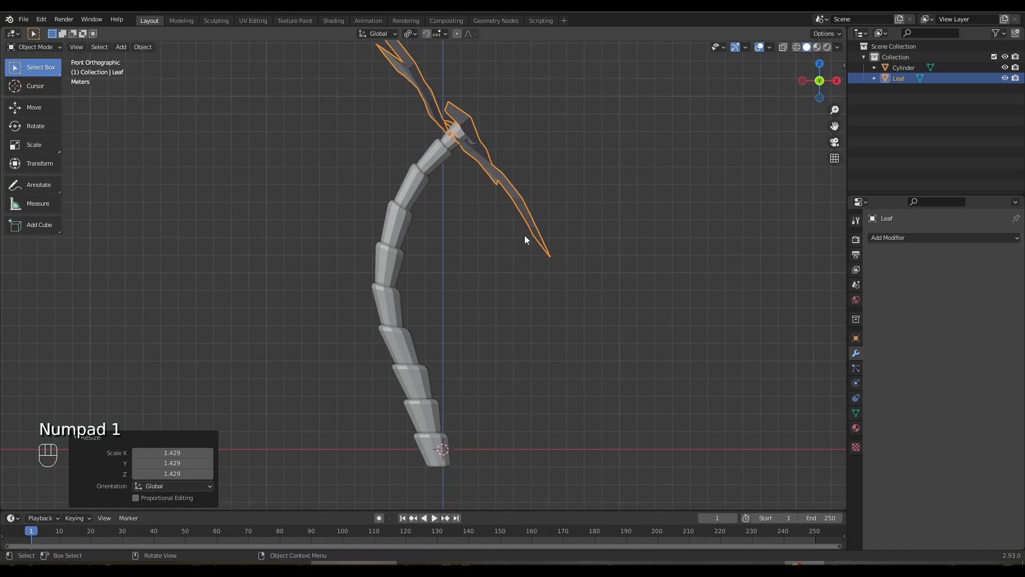
key(g)
click(546, 227)
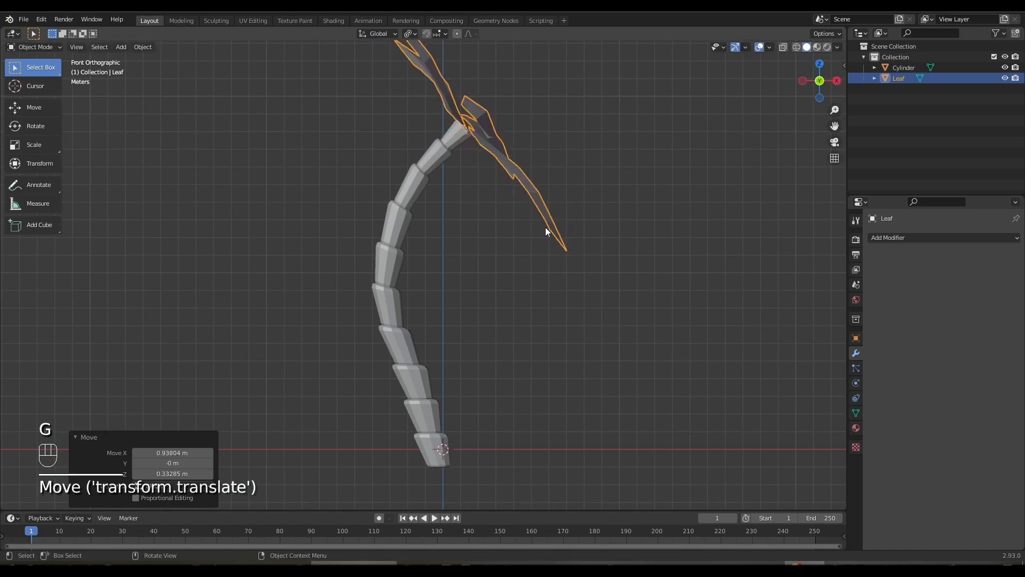
Step: Duplicate the leaf crown in front view, offsetting the copy about -1.51 m in X and -1.09 m in Z
middle_drag(549, 248, 523, 248)
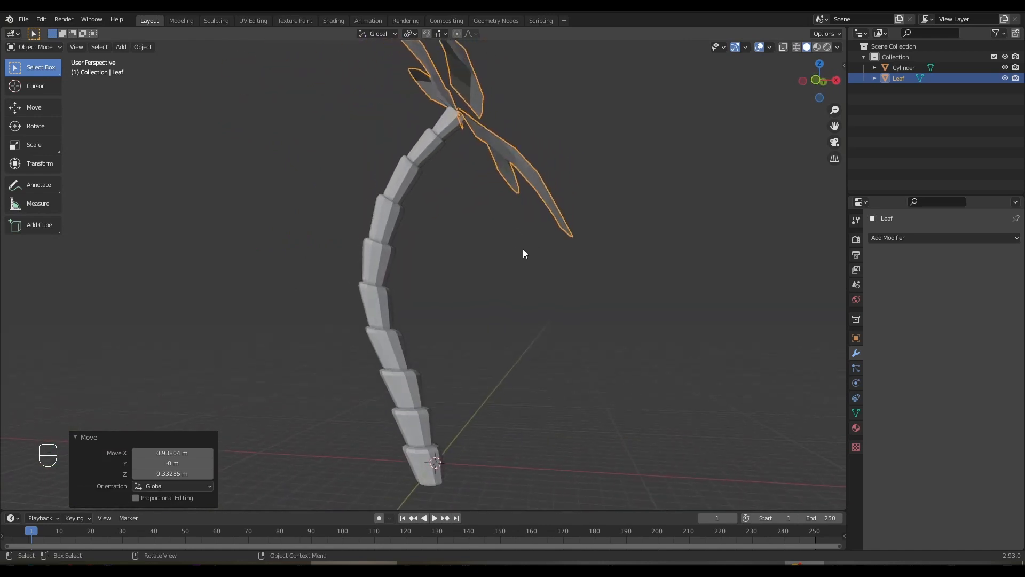
key(KP_1)
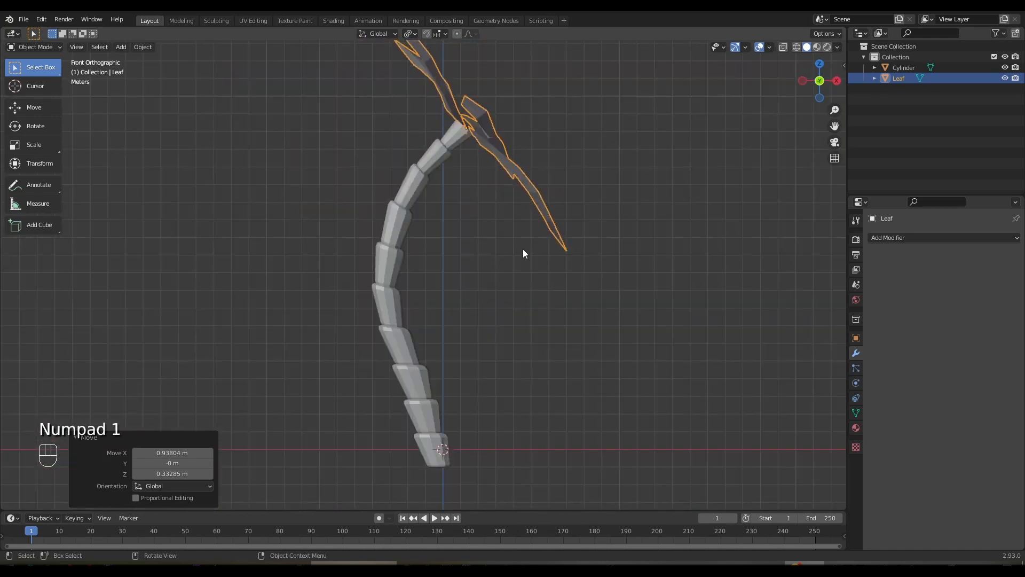
shift+middle_drag(523, 250, 538, 309)
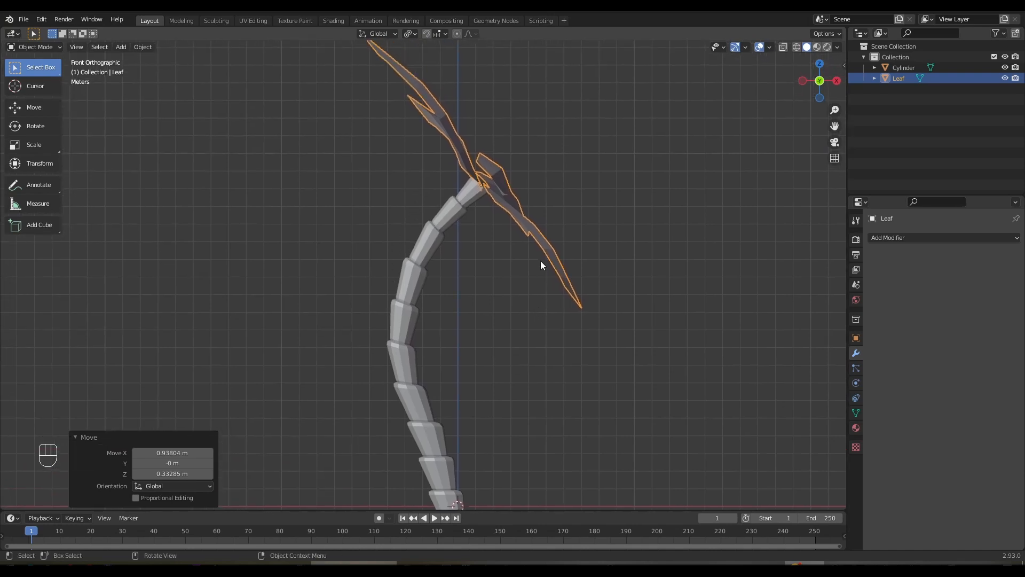
key(shift+d)
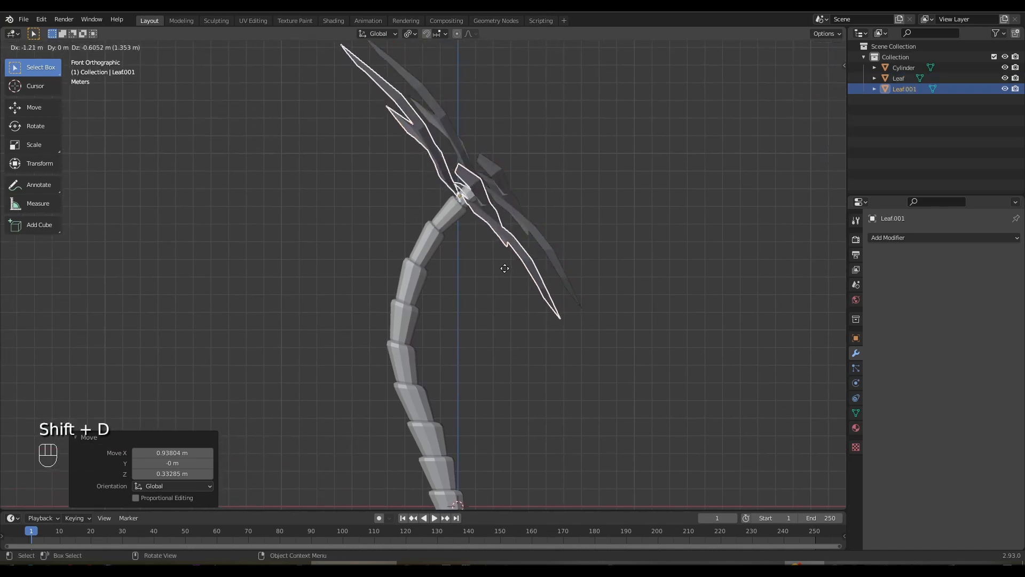
click(499, 276)
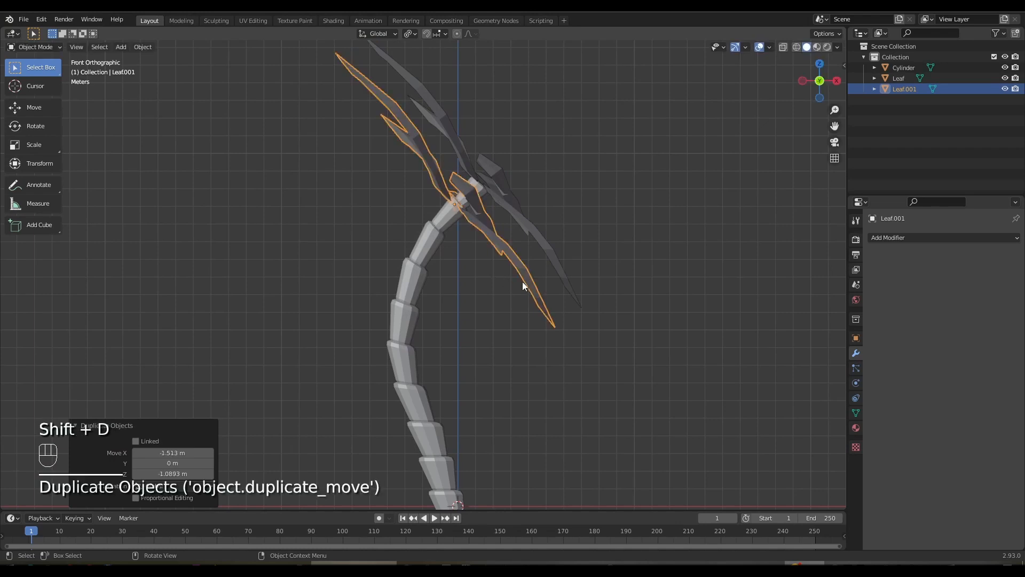
Step: Rotate the duplicated crown about -28° facing the leaves so its leaves fill the gaps between the original ones
middle_drag(522, 281, 414, 316)
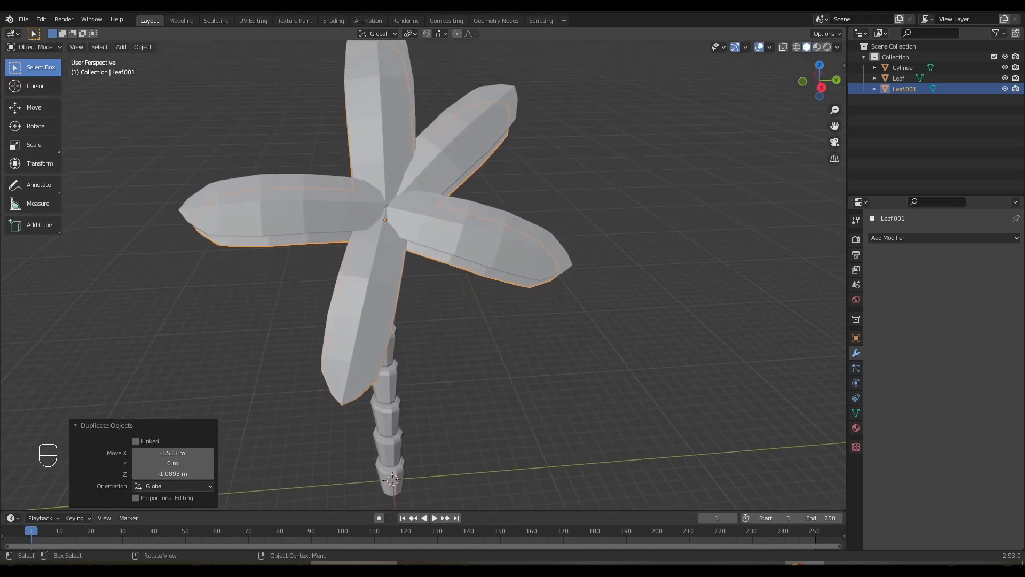
key(r)
click(519, 246)
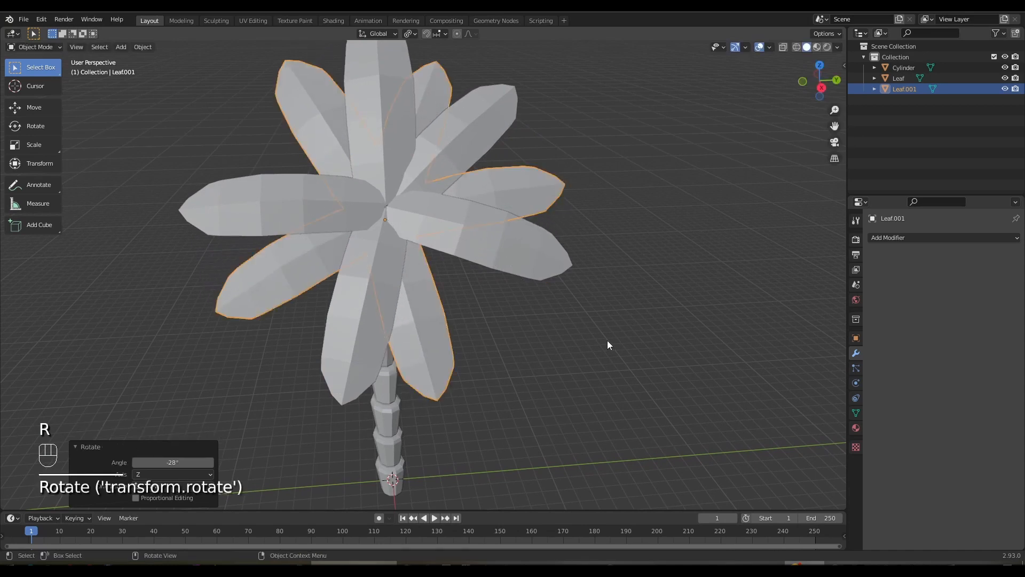
click(607, 344)
middle_drag(604, 343, 414, 341)
key(Tab)
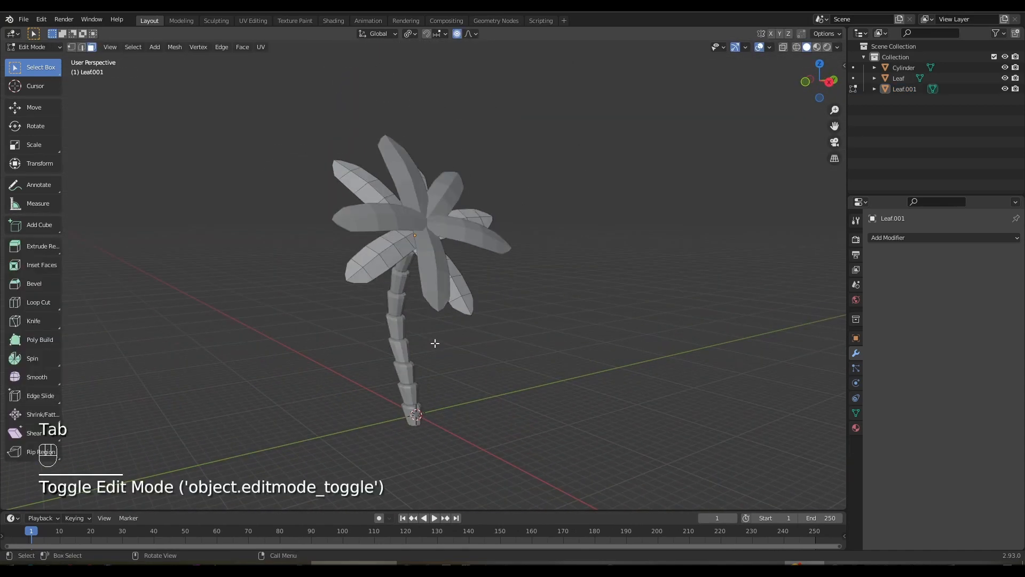
key(Tab)
mouse_move(490, 357)
middle_down()
mouse_move(463, 354)
mouse_move(473, 348)
middle_up()
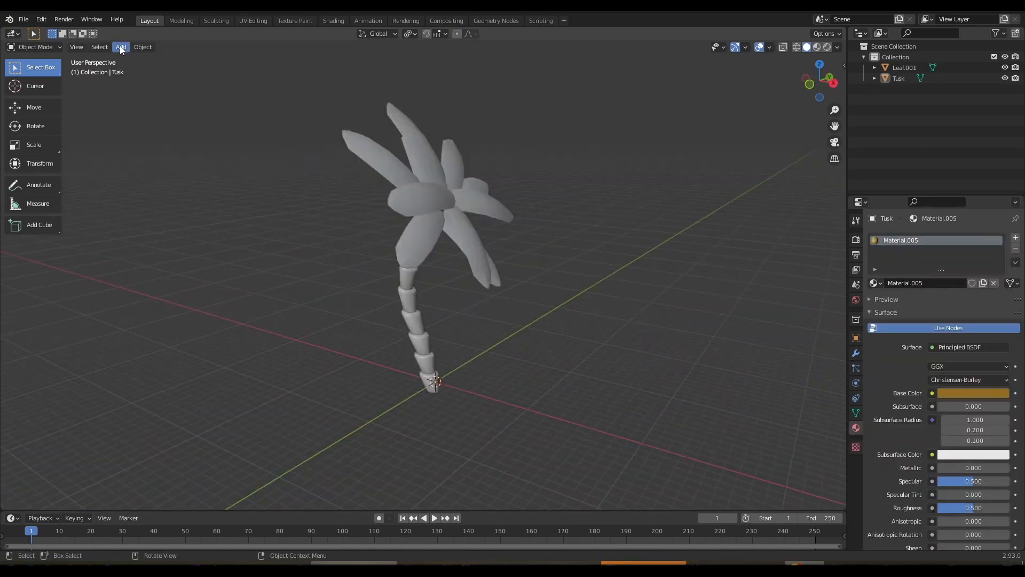
Step: Add a UV sphere at the trunk's base with 8 segments and 4 rings
click(121, 49)
mouse_move(129, 61)
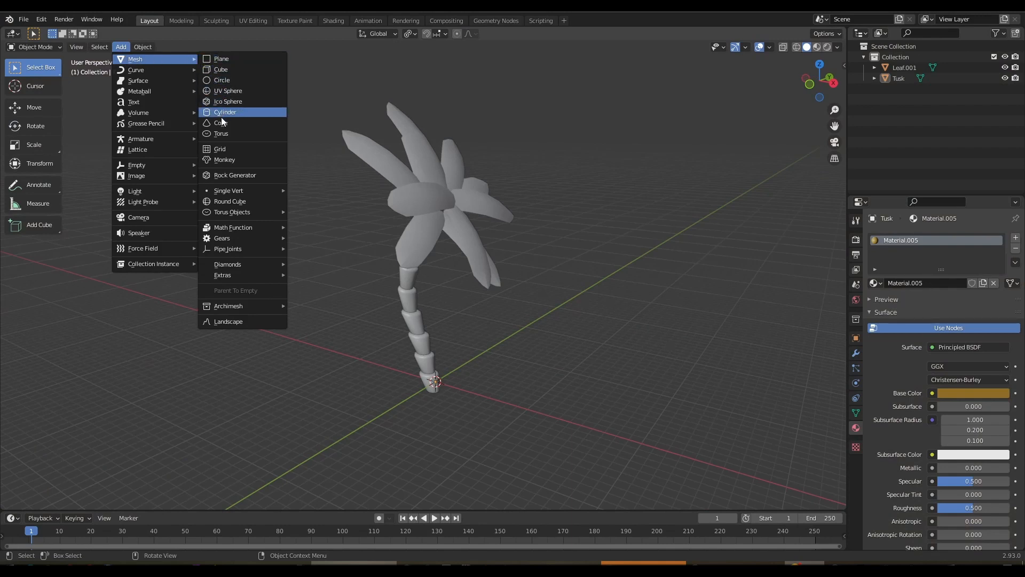
click(231, 92)
scroll(437, 422, up, 6)
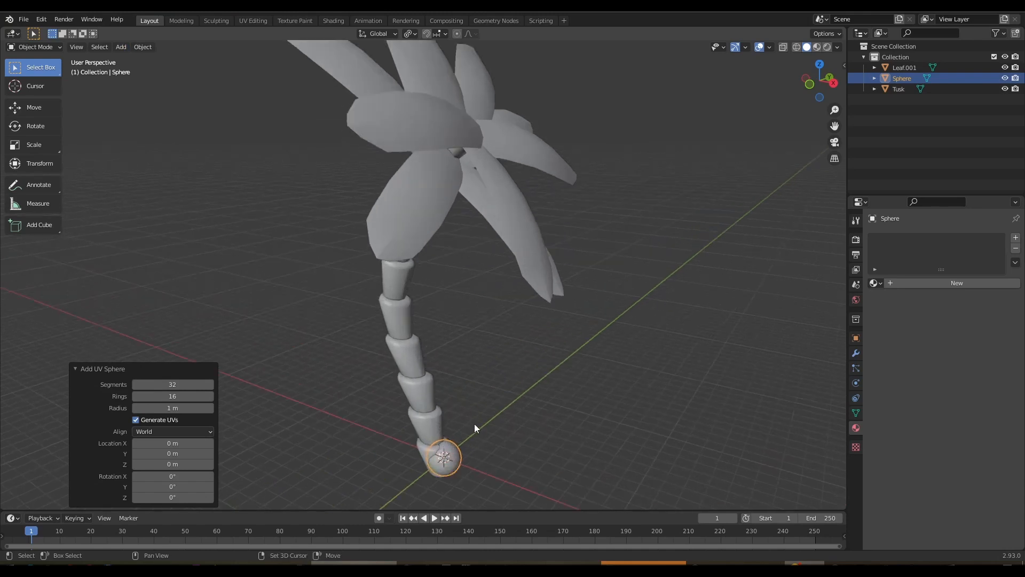
scroll(462, 322, up, 3)
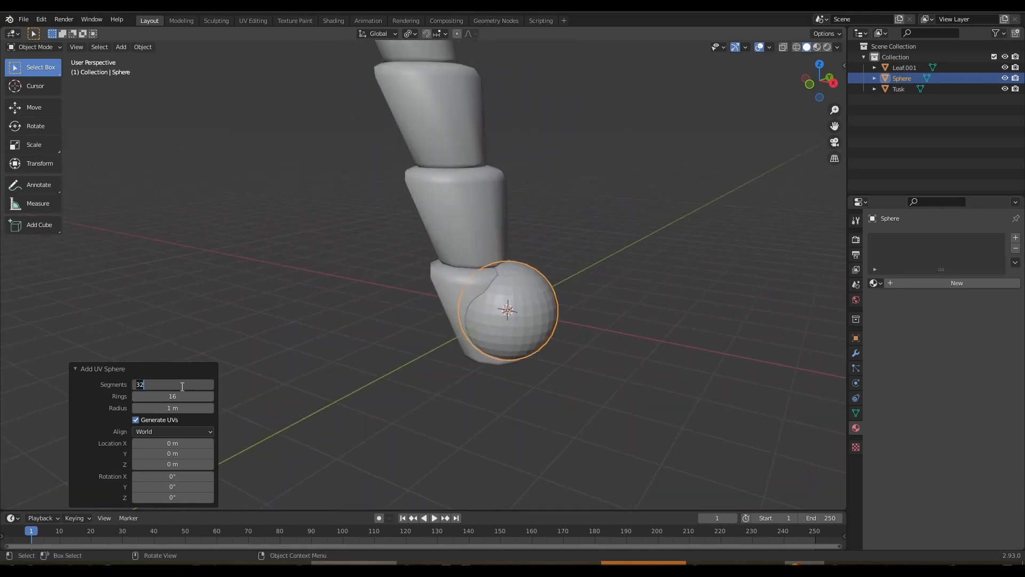
key(Return)
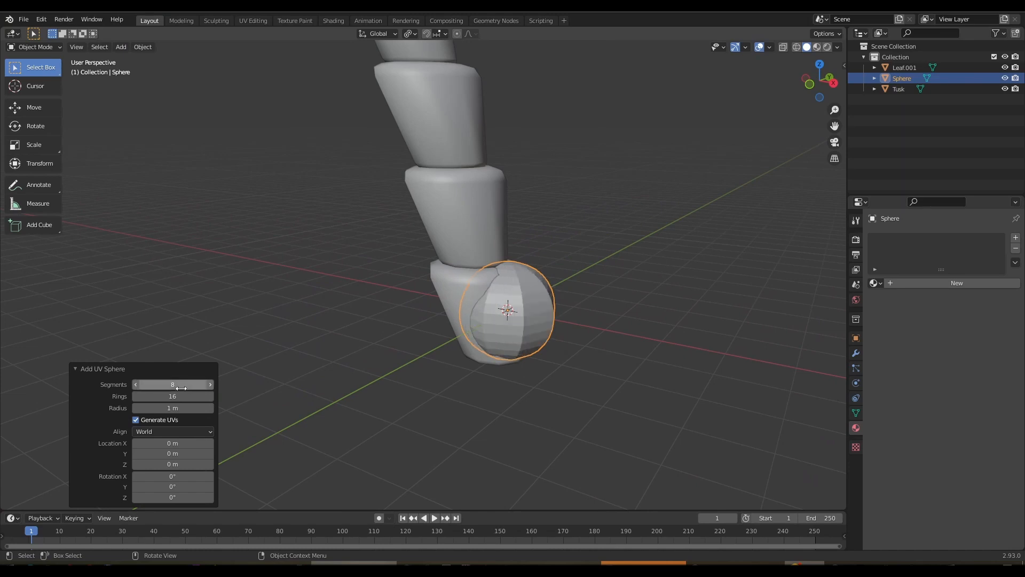
click(184, 396)
text(4)
key(Return)
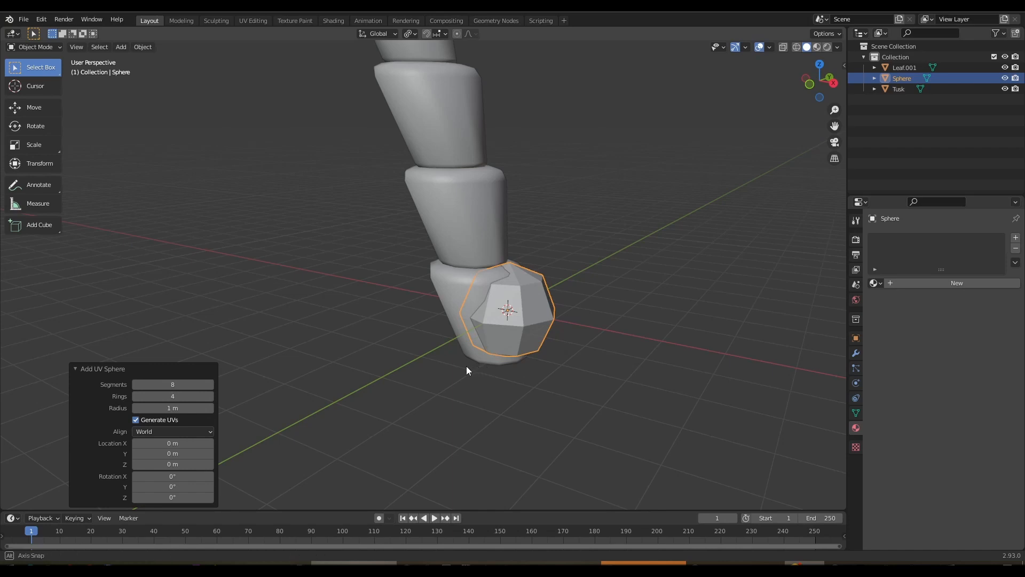
Step: Rename the new sphere as coconut
middle_drag(466, 366, 547, 322)
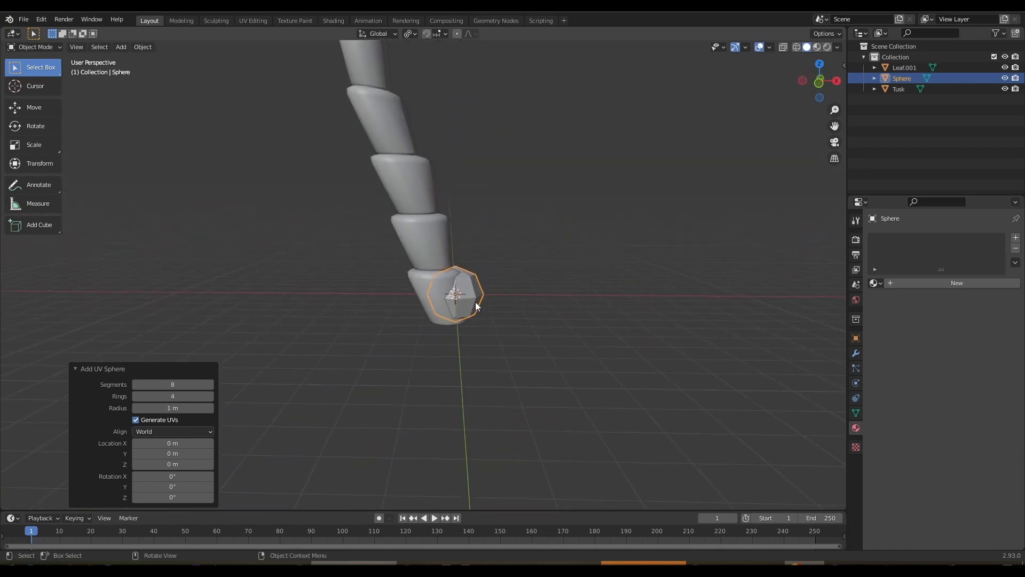
scroll(475, 303, down, 3)
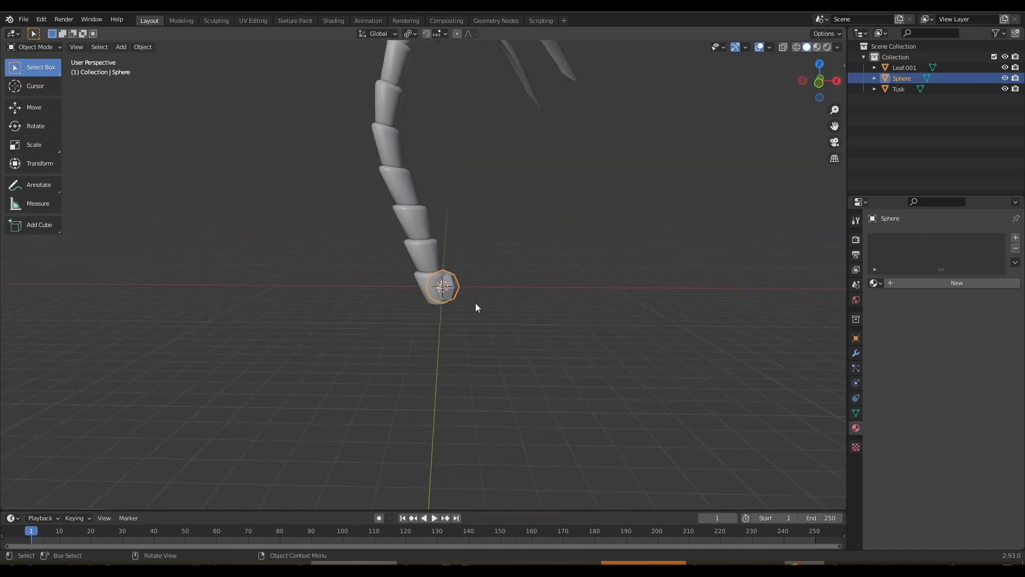
double_click(903, 79)
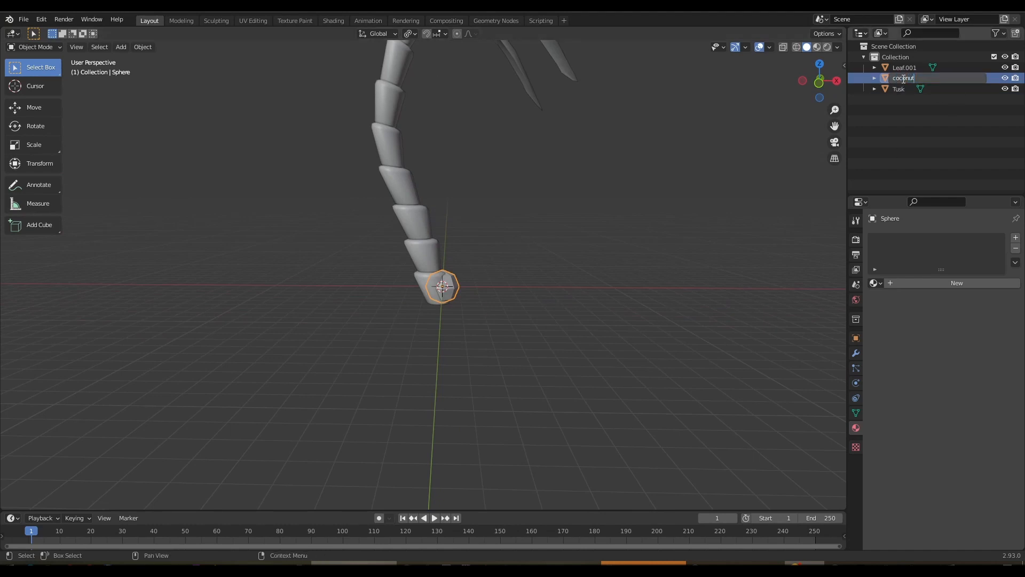
text(coconut)
key(Return)
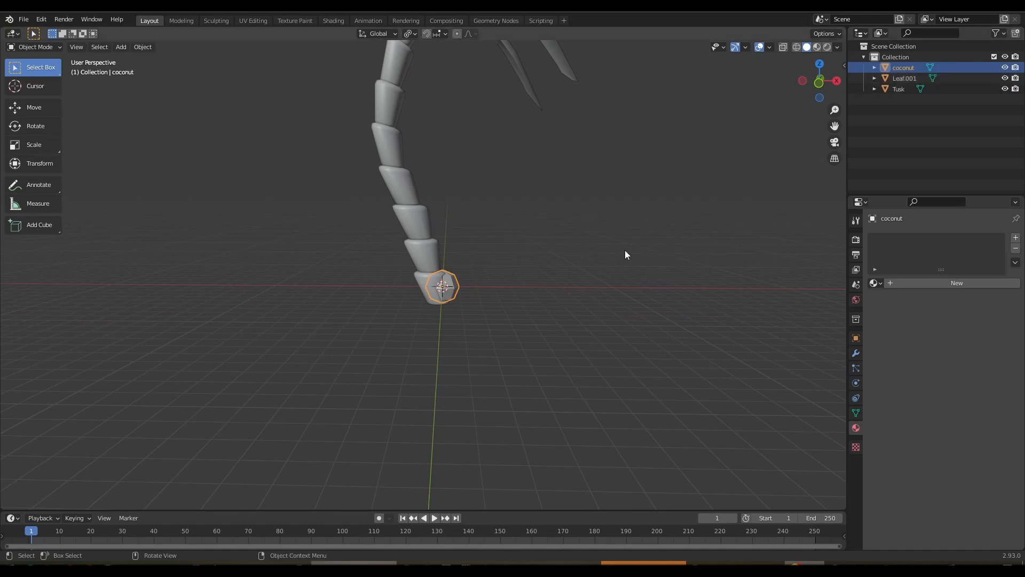
Step: Give the coconut a new material and set its base color to a dark brown
middle_drag(626, 311, 631, 409)
click(943, 283)
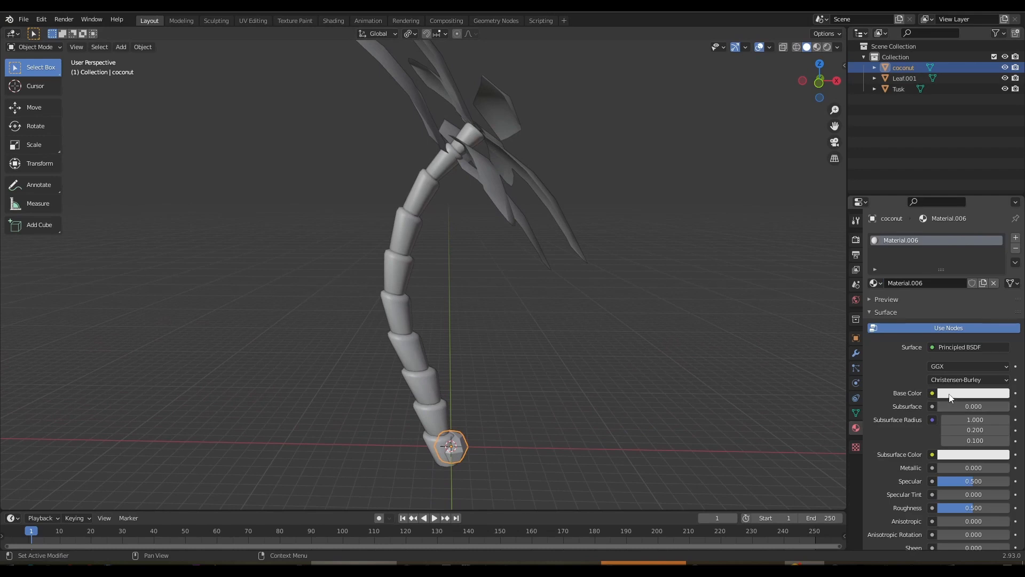
click(951, 398)
click(940, 301)
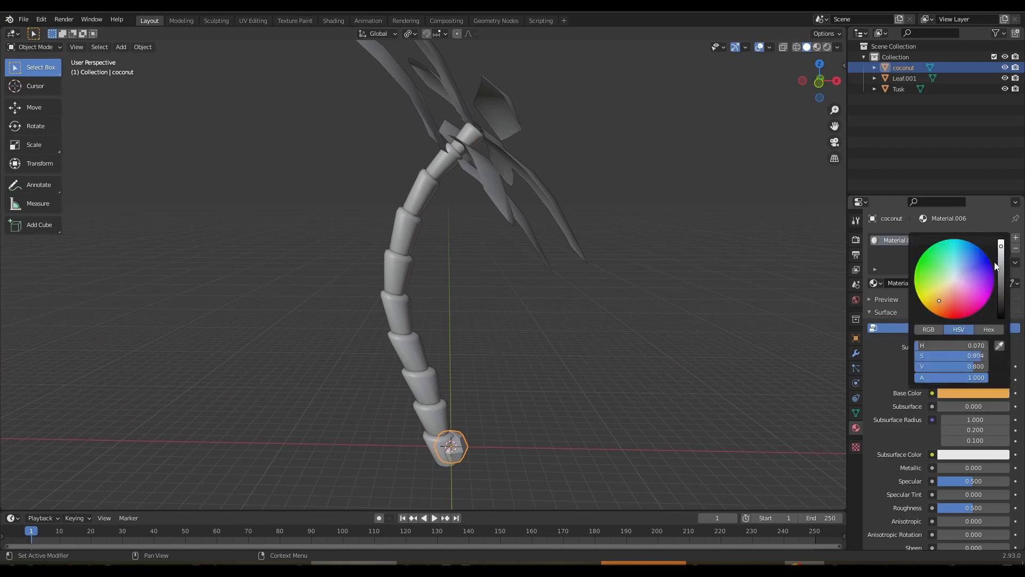
drag(996, 265, 1001, 287)
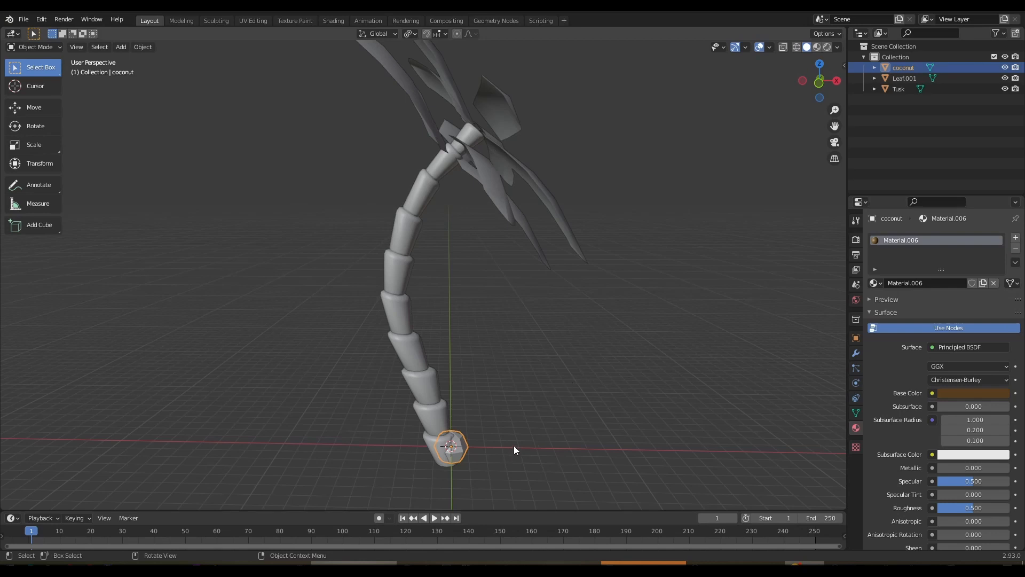
Step: Raise the coconut about 16.28 m in front view and shift it about -1.18 m in Y to sit beside the trunk's top
key(KP_1)
key(g)
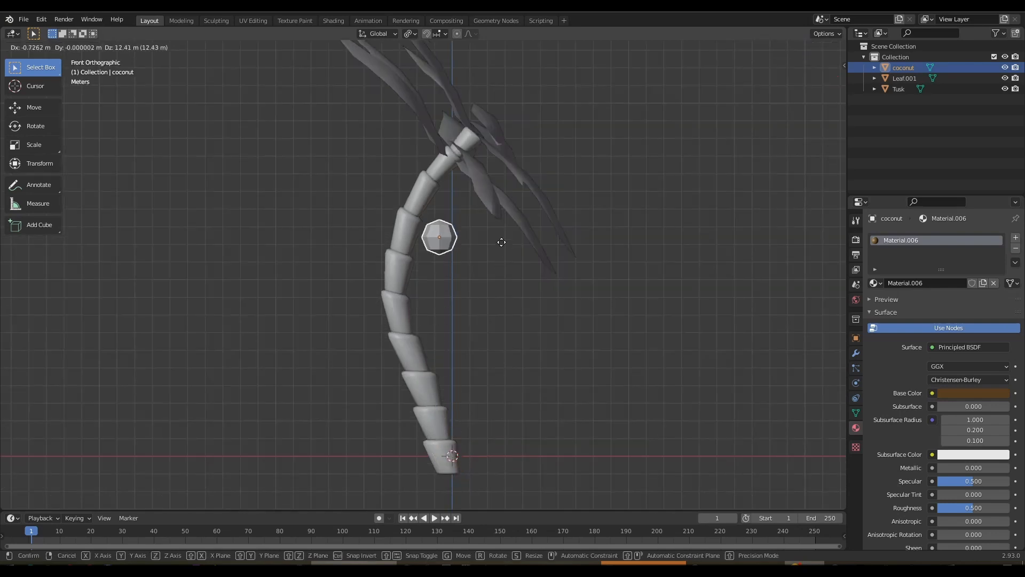
click(501, 190)
middle_drag(502, 190, 530, 293)
key(g)
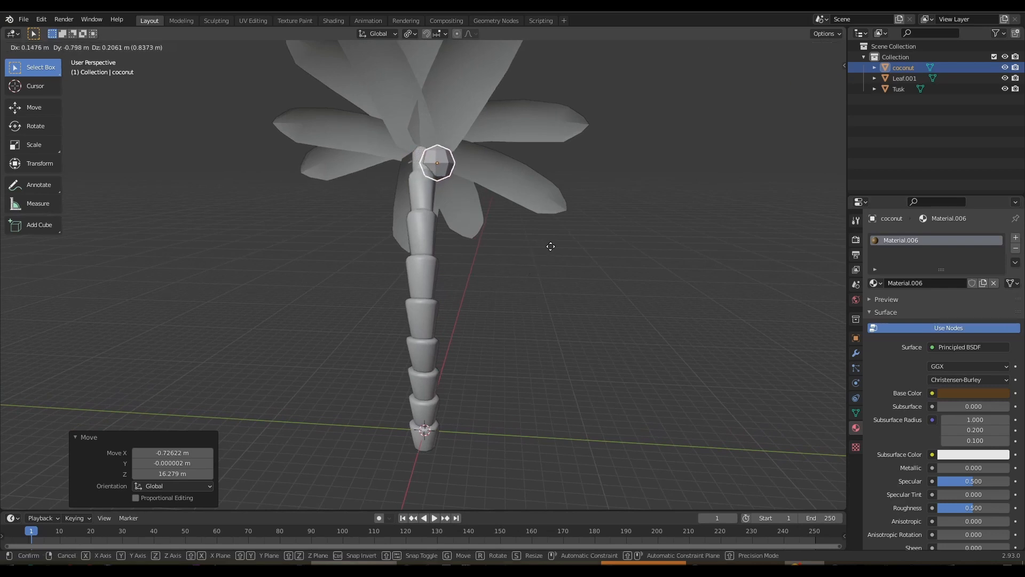
click(556, 245)
Step: Rotate the coconut about -30° in a view from behind the trunk's curve
middle_drag(554, 252, 600, 267)
key(r)
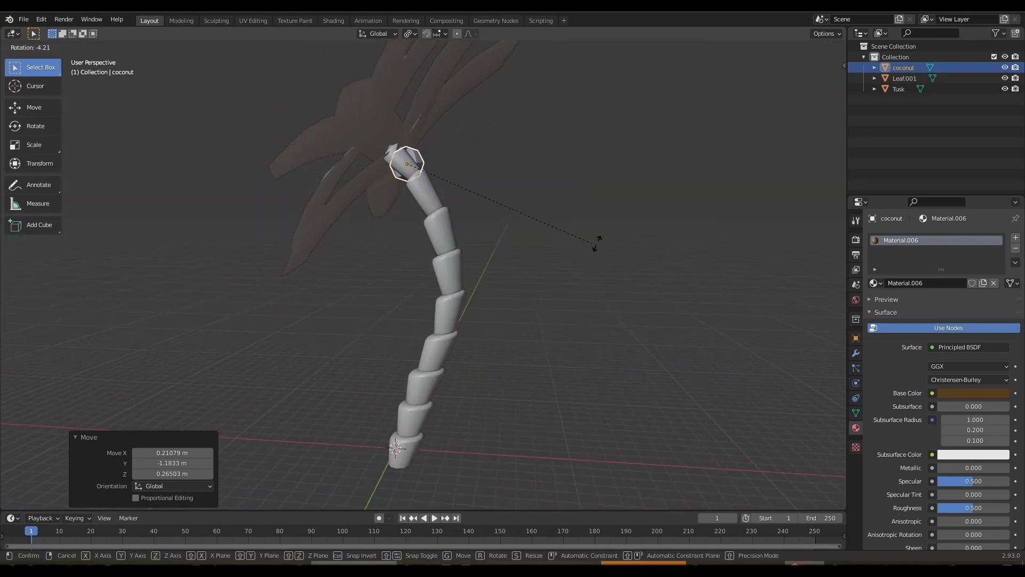
click(544, 159)
Step: Duplicate the coconut about 2.64 m in Y to the trunk's other side and rotate the copy about 41.5°
middle_drag(471, 225, 366, 233)
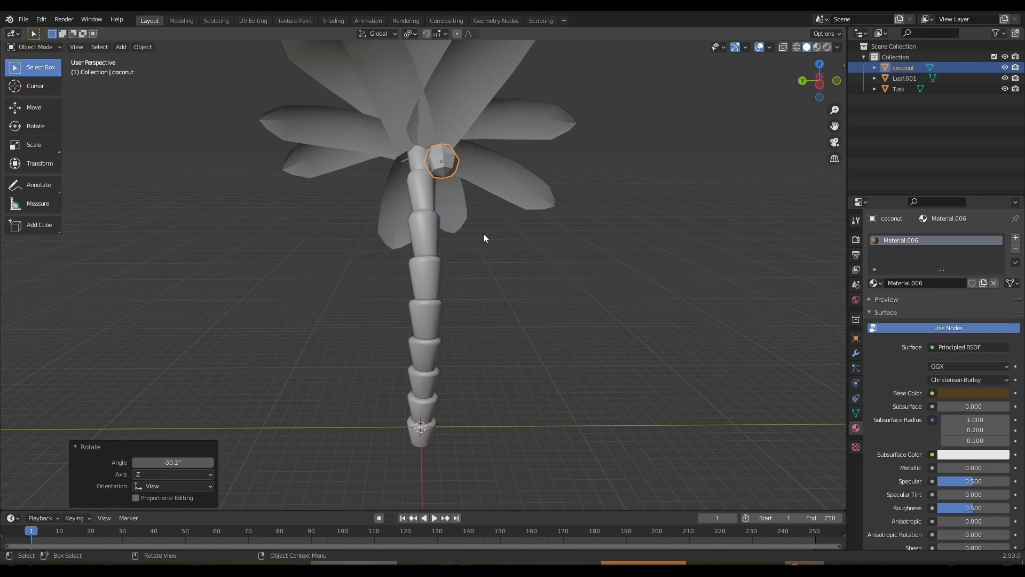
key(shift+d)
click(436, 235)
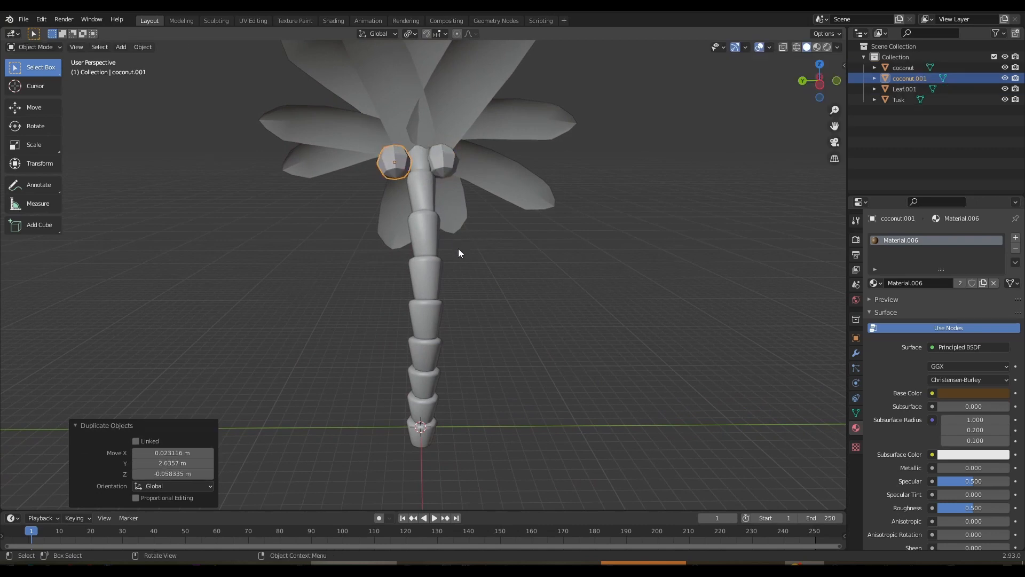
key(r)
click(389, 242)
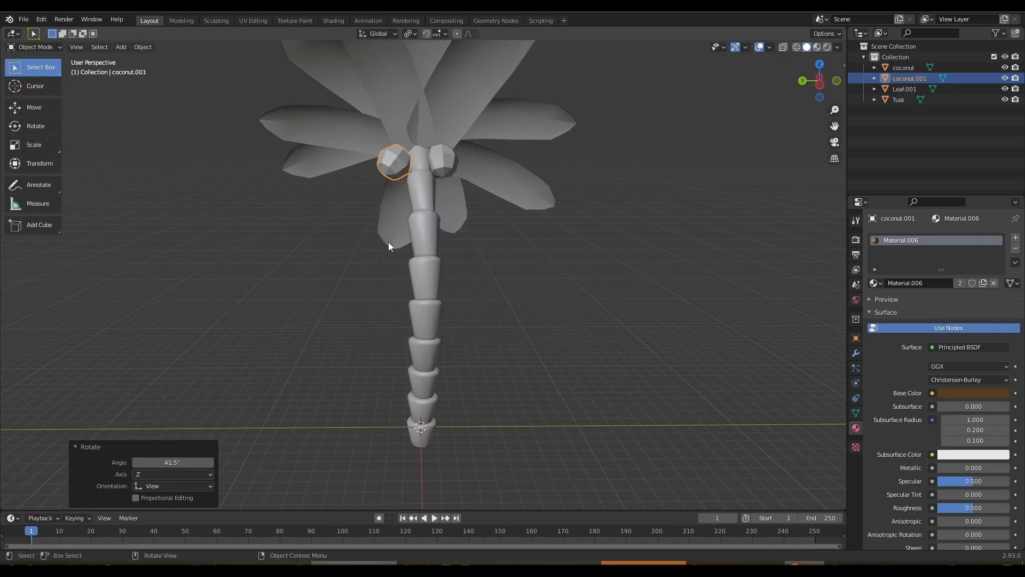
Step: Duplicate a third coconut, offset about -1.02 m X, -1.21 m Y and 0.53 m Z, and rotate it about -35.7° and 51.1° in two views
middle_drag(389, 242, 401, 201)
key(shift+d)
click(489, 212)
key(r)
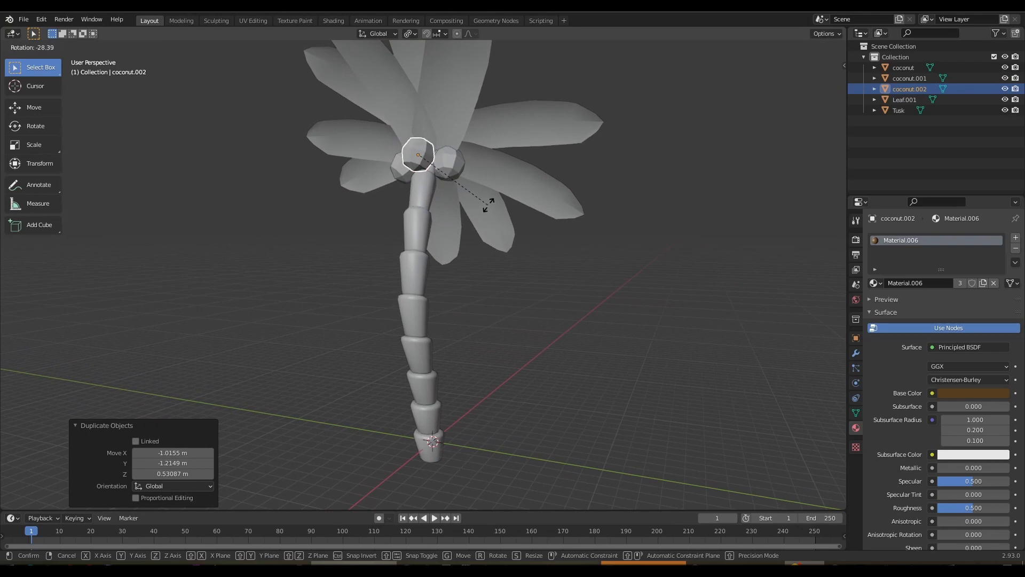
click(502, 199)
middle_drag(502, 198, 406, 206)
key(r)
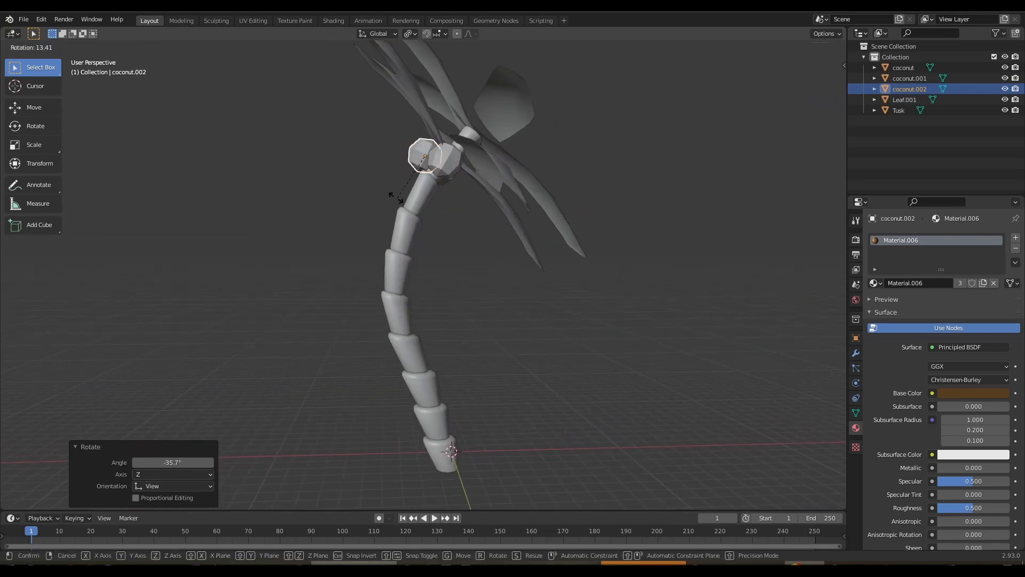
click(372, 176)
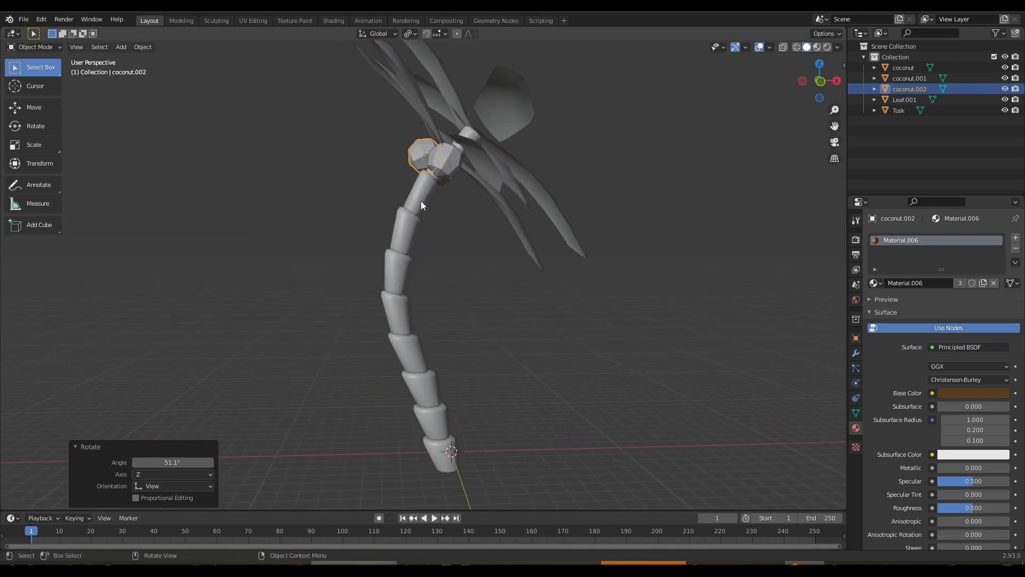
Step: Scale the third coconut to about 1.103 and shift it about -0.21 m in X and 0.27 m in Z
key(s)
click(442, 208)
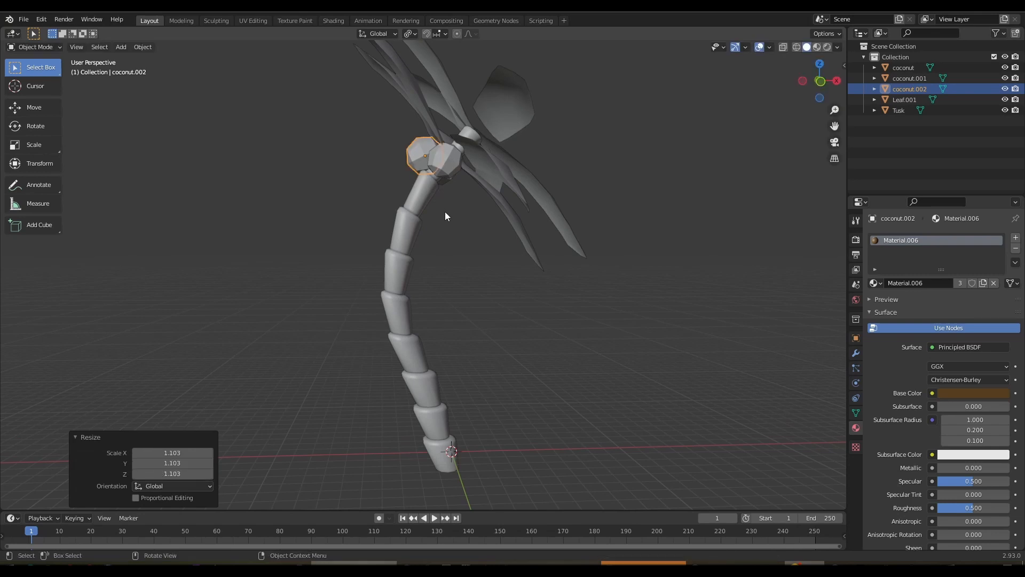
key(g)
click(442, 210)
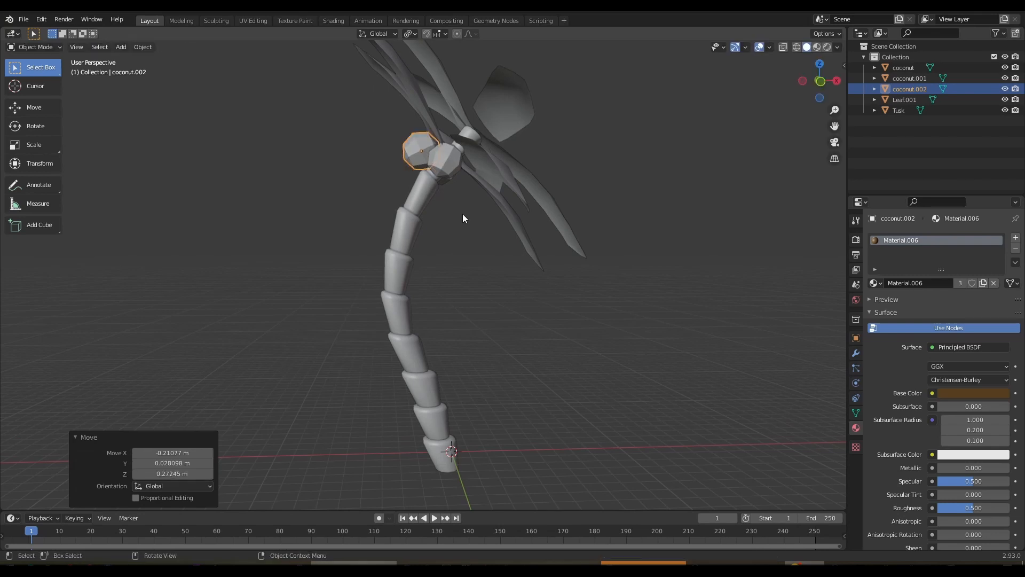
Step: Duplicate a fourth coconut below the crown, offset about 1.99 m X, 0.29 m Y and -1.82 m Z, and rotate it about -94.9°
middle_drag(464, 217, 451, 210)
key(shift+d)
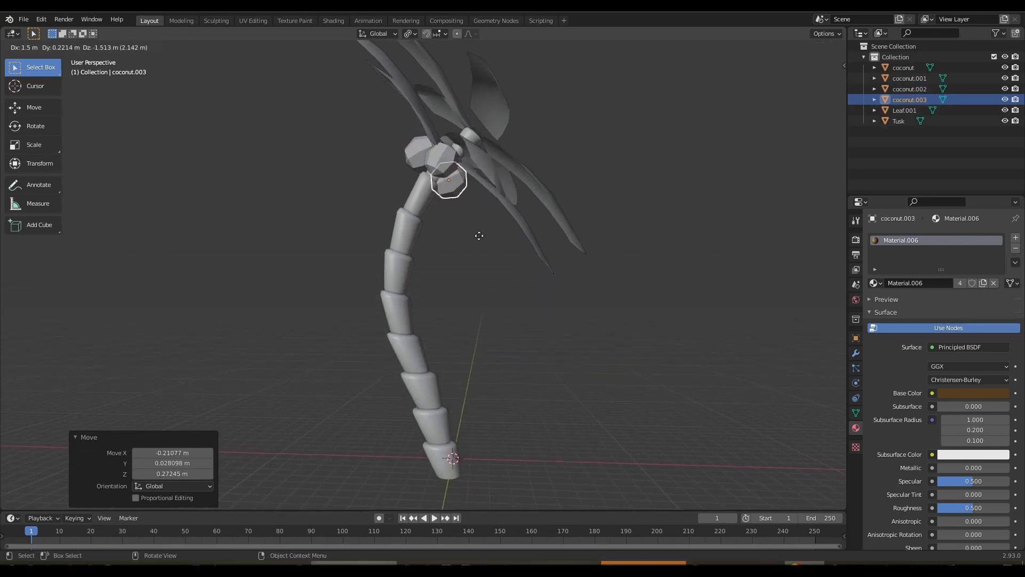
click(488, 240)
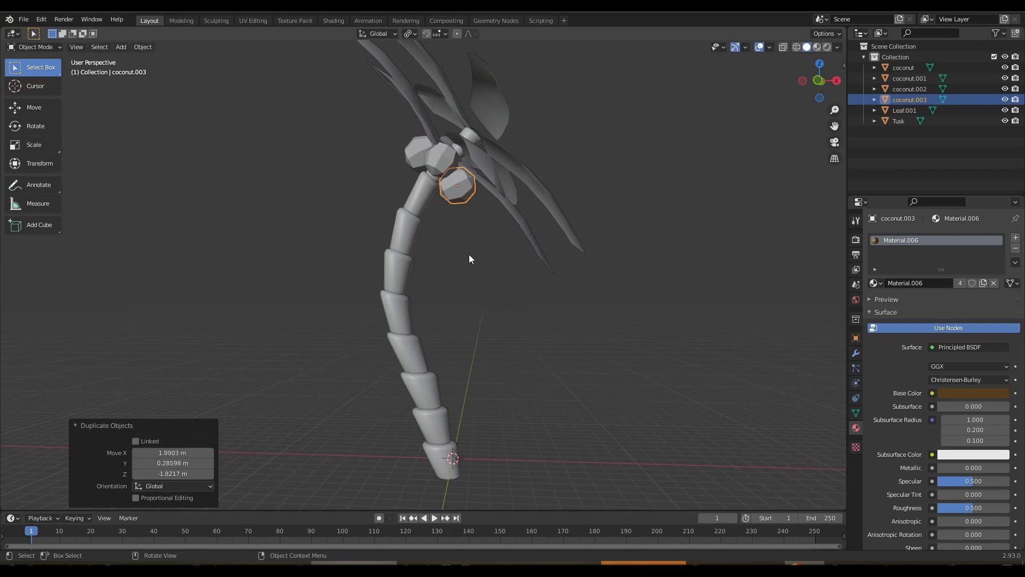
key(r)
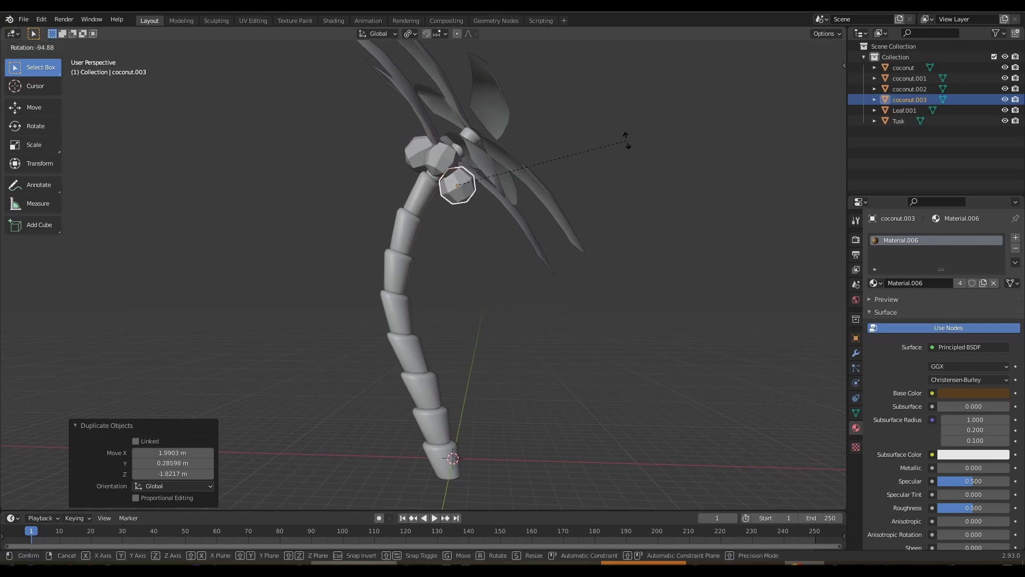
click(627, 140)
Step: Shift the fourth coconut about -0.29 m in Y to center it in front of the trunk
middle_drag(446, 226, 361, 204)
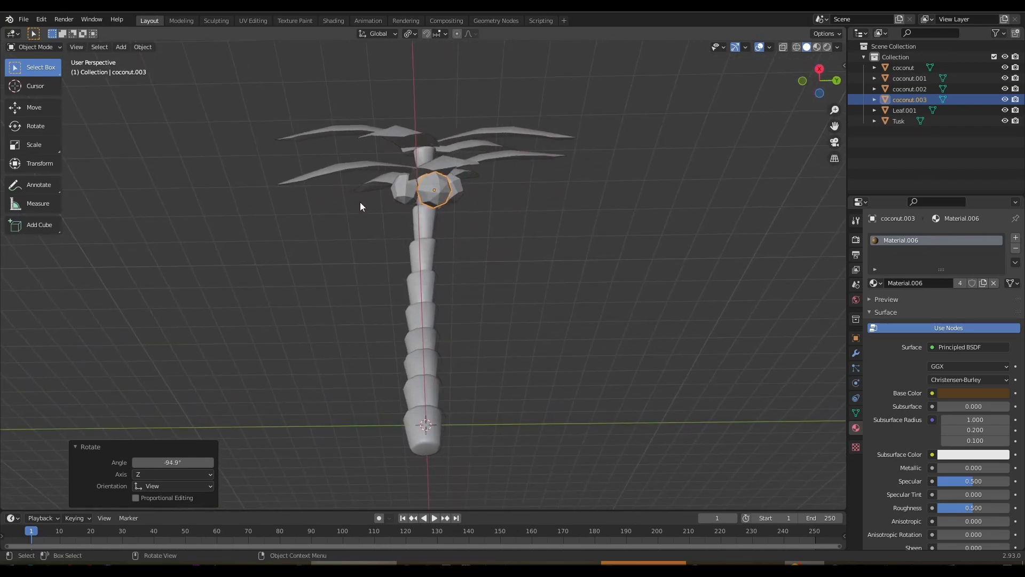
key(g)
click(527, 266)
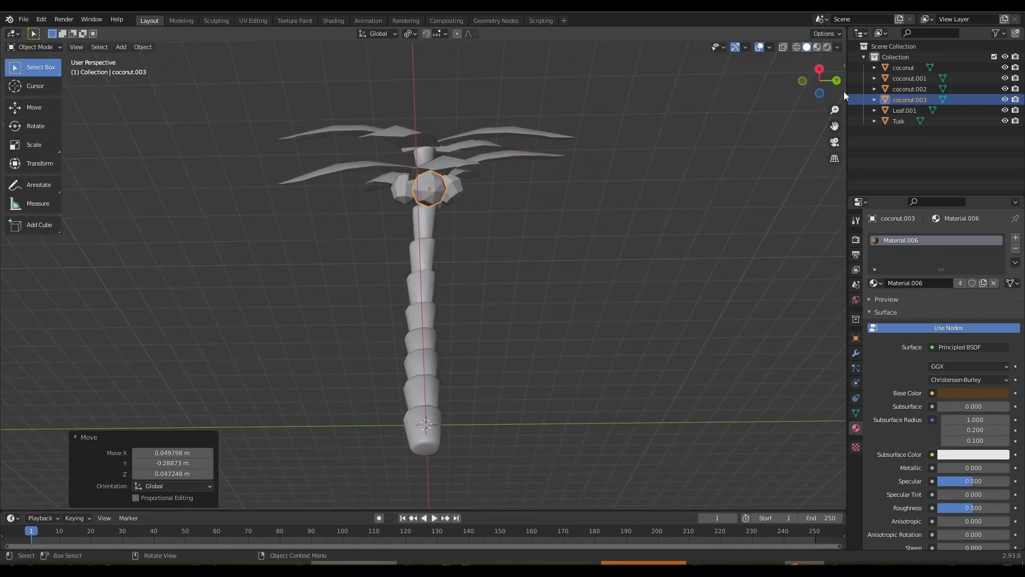
Step: Switch the viewport to material preview shading, clear the selection and view the colored palm from the front
click(817, 47)
click(579, 286)
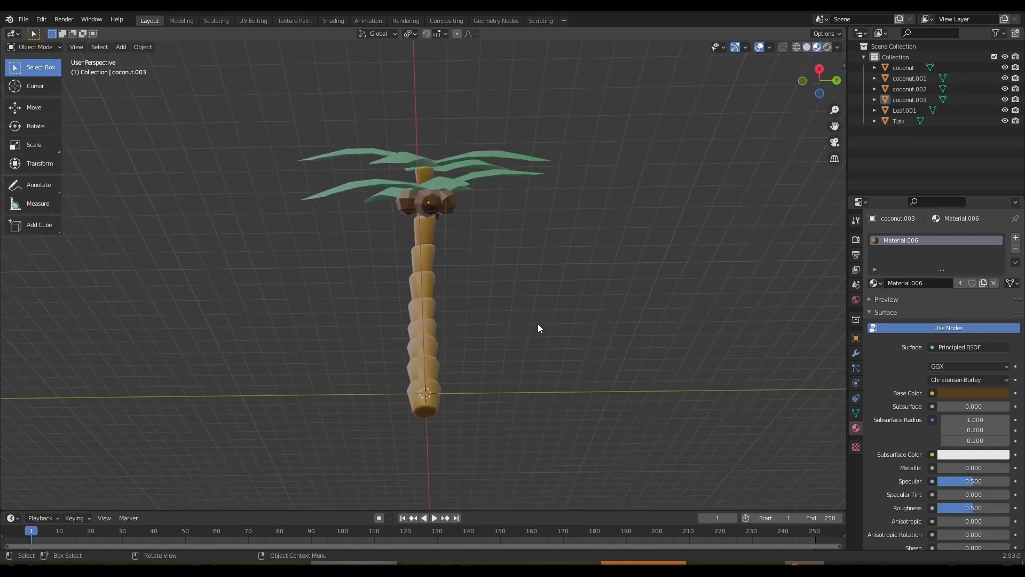
middle_drag(537, 323, 604, 372)
middle_drag(648, 388, 507, 352)
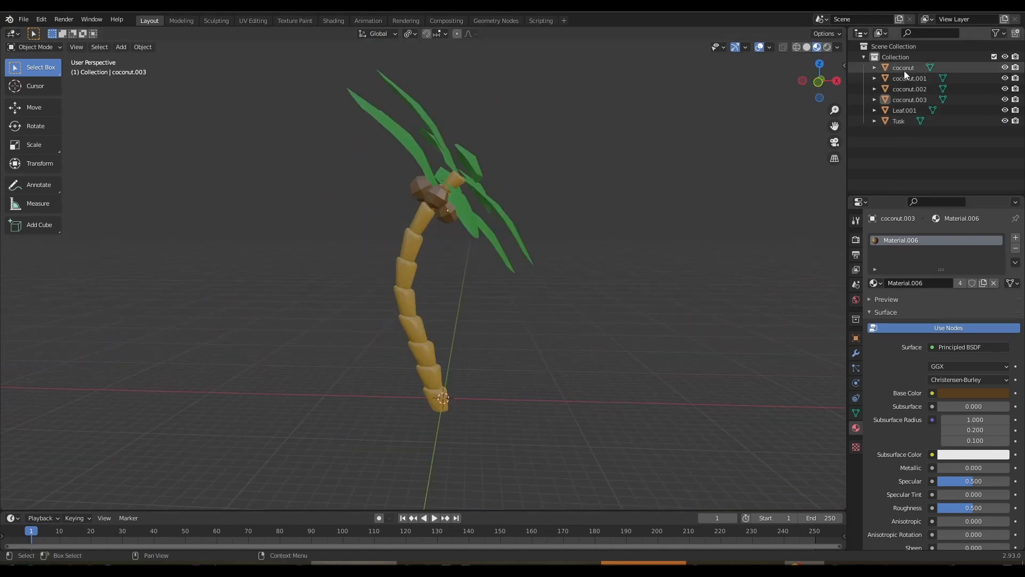
Step: Join the four coconuts into one object
click(904, 68)
shift+click(904, 99)
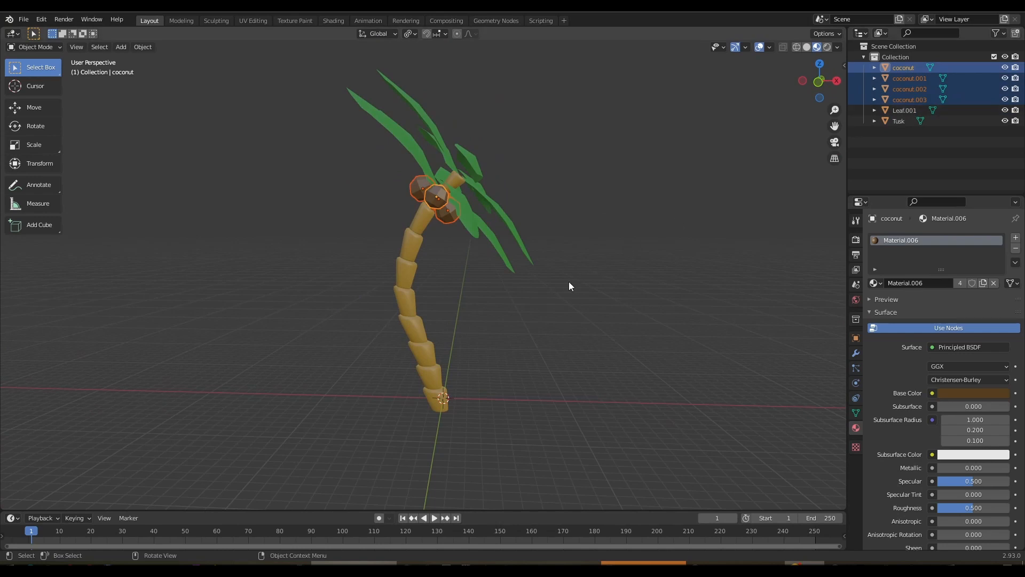
key(ctrl+j)
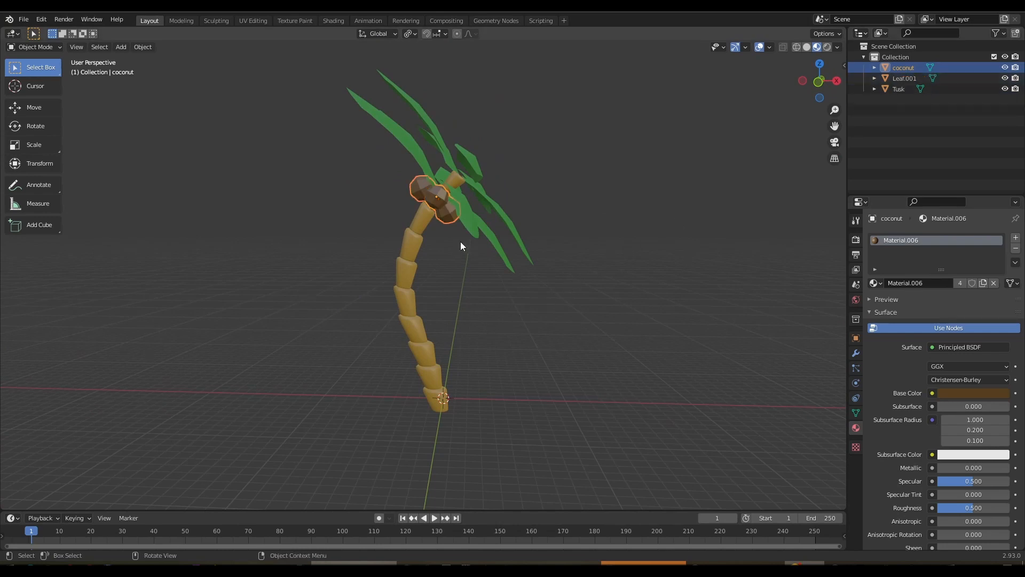
Step: Join the coconuts, leaves and trunk into a single palm tree object
middle_drag(664, 281, 448, 272)
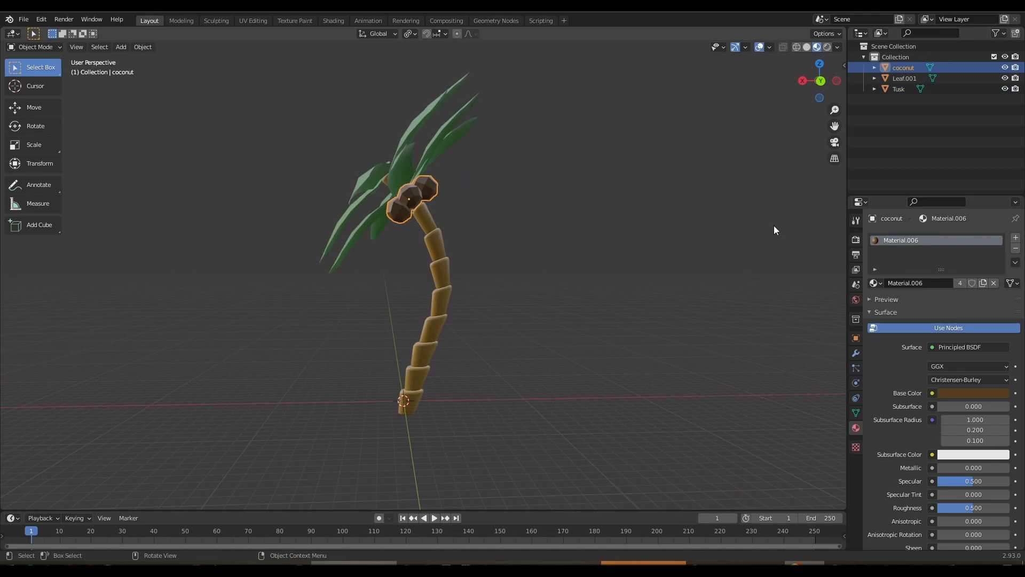
shift+click(902, 89)
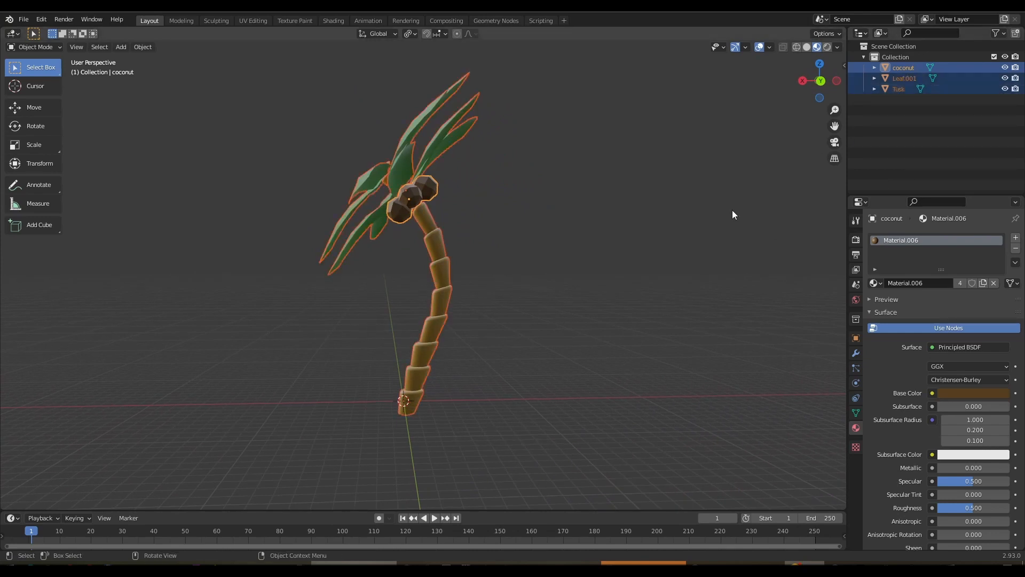
key(ctrl+j)
Step: Apply all transforms to the joined palm and rotate it about 12.6° around the global Z axis
key(KP_9)
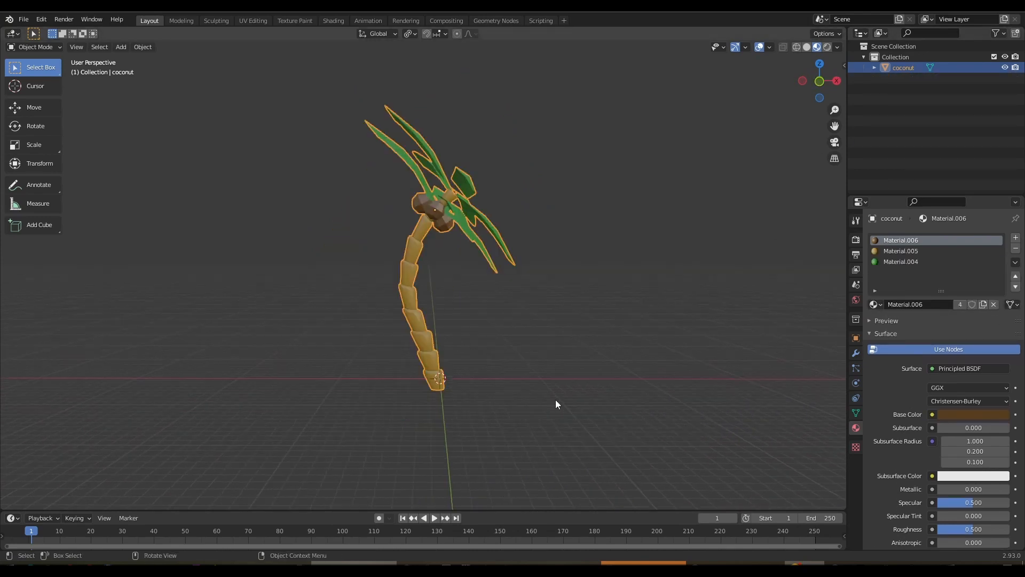
key(ctrl+a)
click(516, 429)
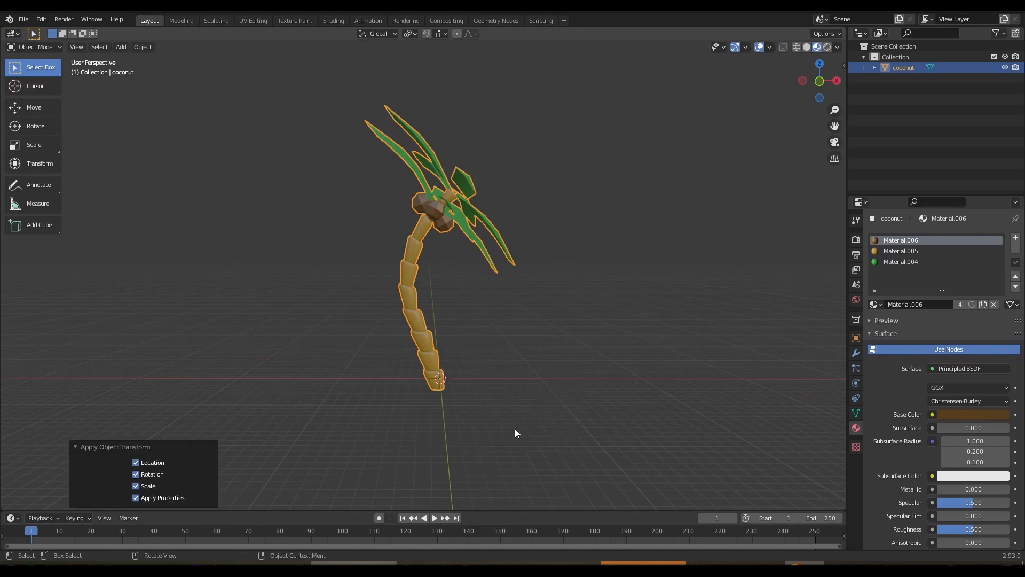
key(r)
key(z)
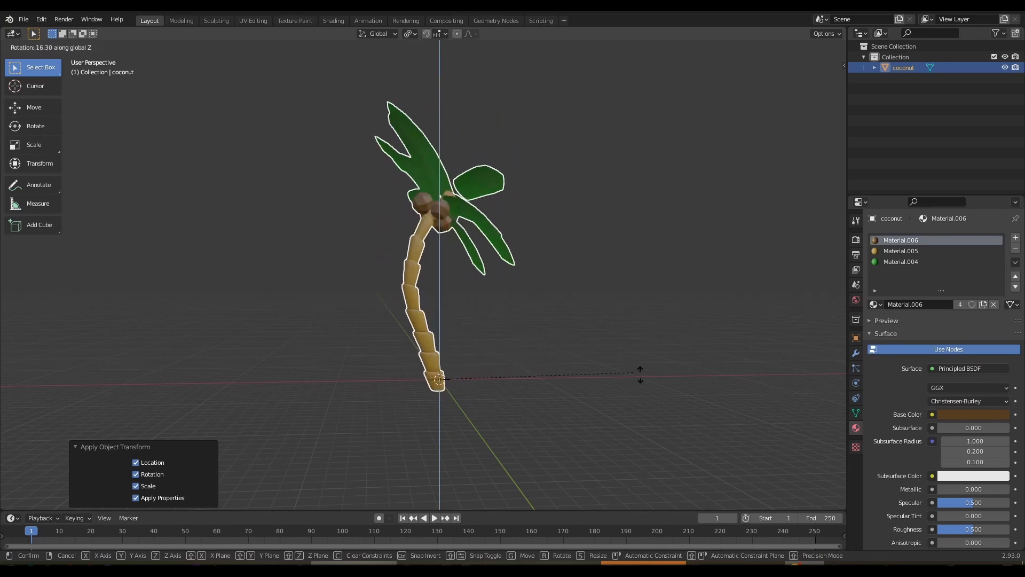
click(675, 391)
Step: Duplicate the palm about -4.29 m in X and -0.49 m in Y, and scale the copy down to about 0.722
middle_drag(675, 391, 359, 391)
key(shift+d)
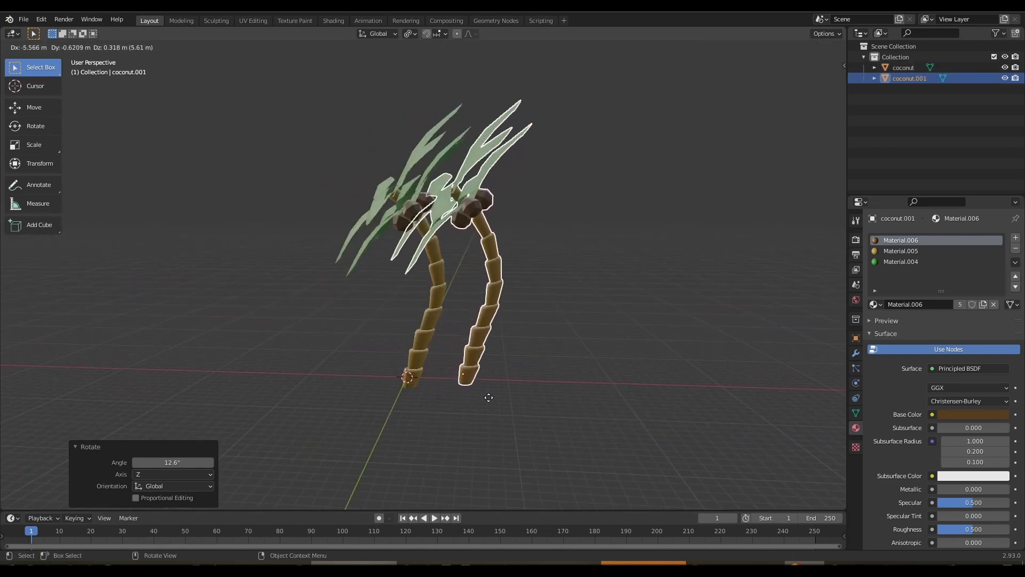
click(476, 398)
key(s)
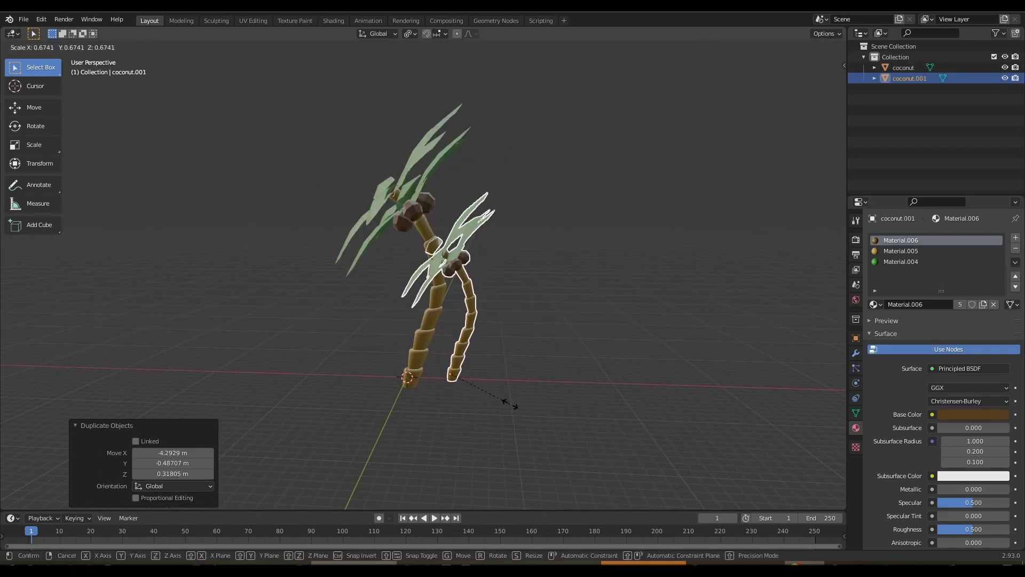
click(516, 409)
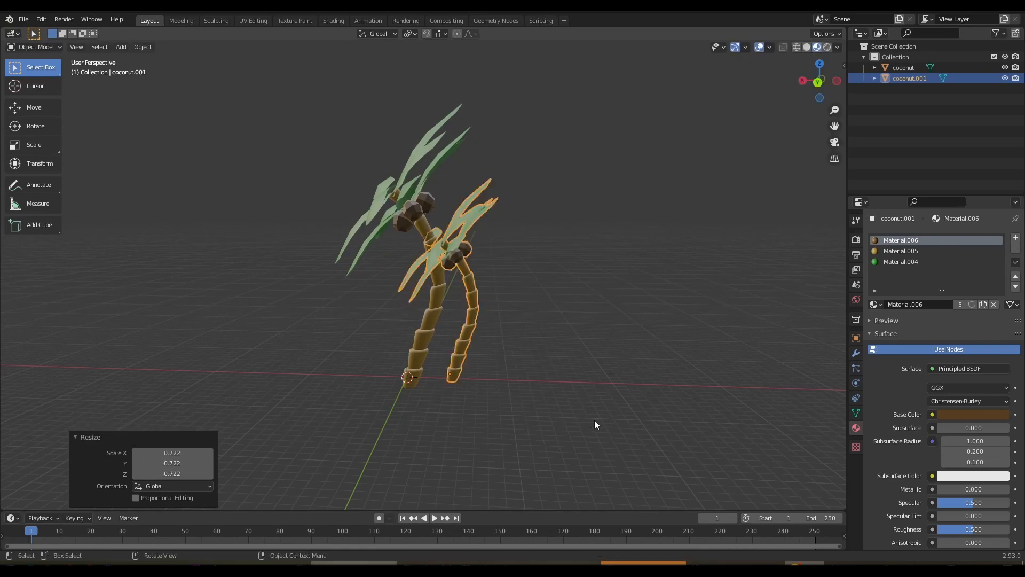
Step: Rotate the smaller palm about -161° around the global Z axis to face away from the large one
key(r)
key(z)
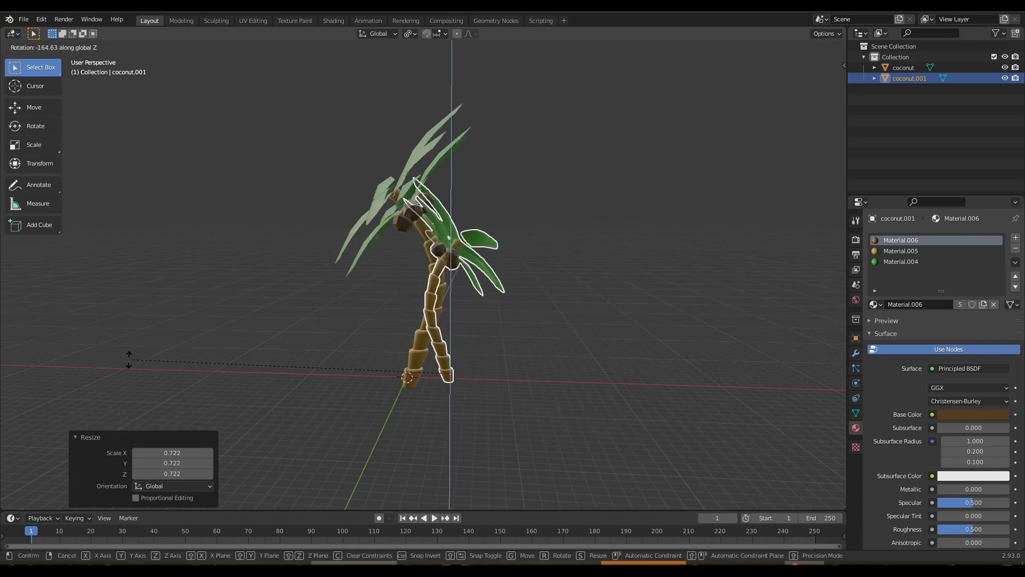
click(195, 375)
Step: Tilt the smaller palm outward about -35.3° in the view and move its base next to the large palm's base
middle_drag(458, 413, 208, 405)
key(r)
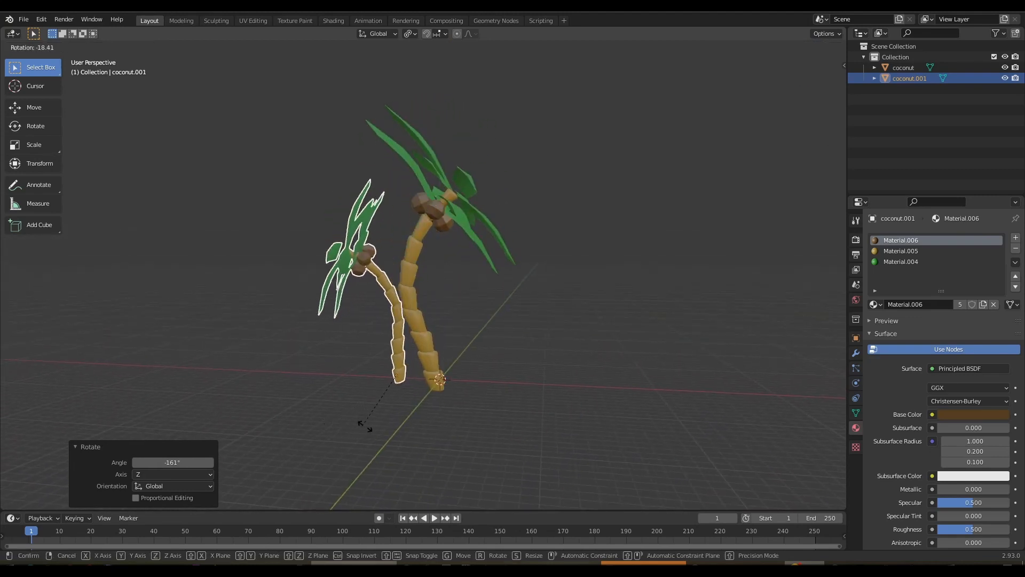
click(386, 425)
key(g)
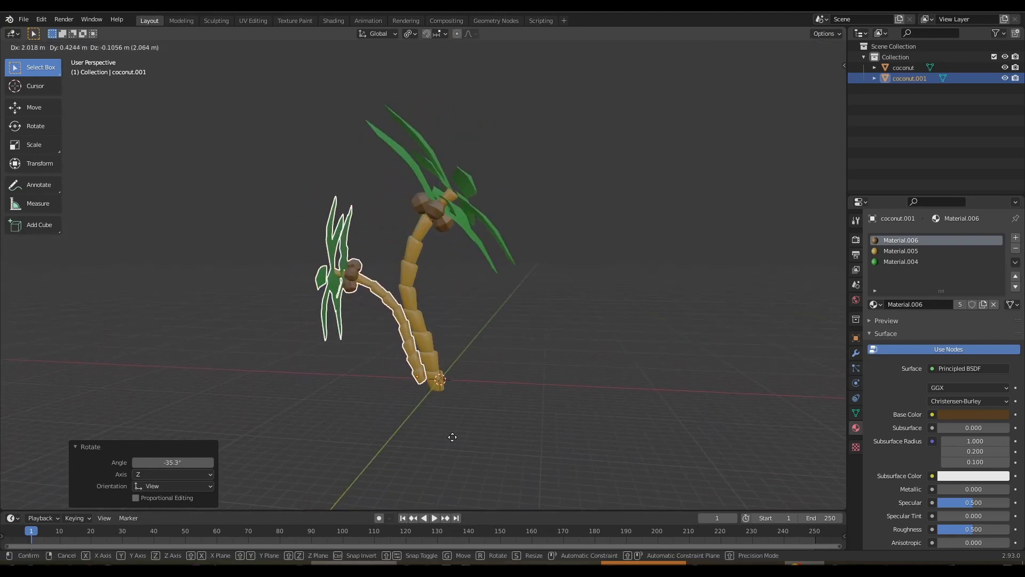
click(457, 442)
click(530, 426)
Step: Duplicate the smaller palm, offsetting the copy about 0.06 m in X, 1.71 m in Y and 0.21 m in Z
middle_drag(558, 411, 251, 391)
click(466, 341)
mouse_move(459, 386)
middle_down()
mouse_move(473, 385)
mouse_move(455, 394)
middle_up()
key(shift+d)
click(442, 395)
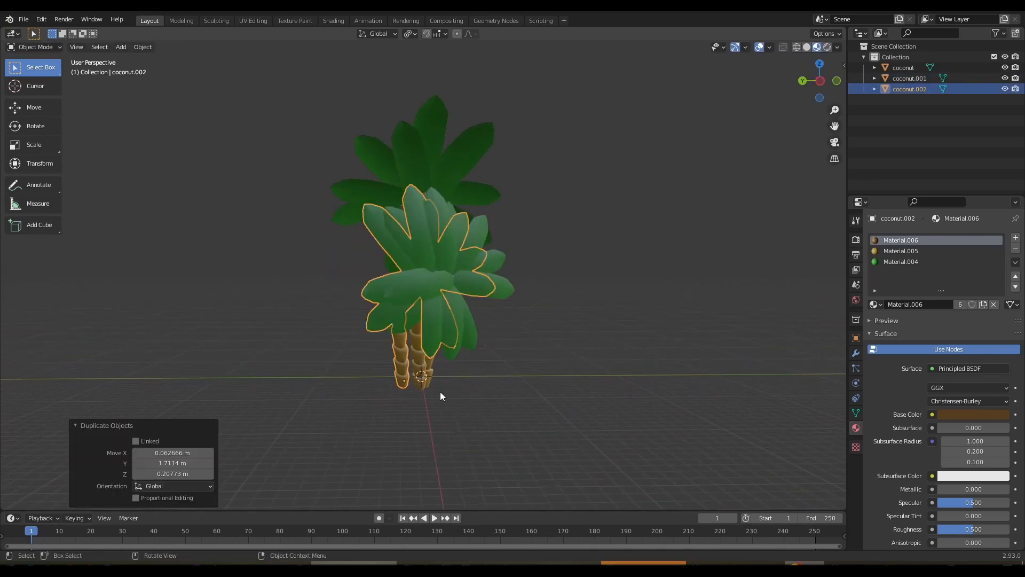
Step: Scale the newest palm copy up to about 1.534 and rotate it around the global Z axis so its crown leans away from the other palms
key(s)
click(478, 397)
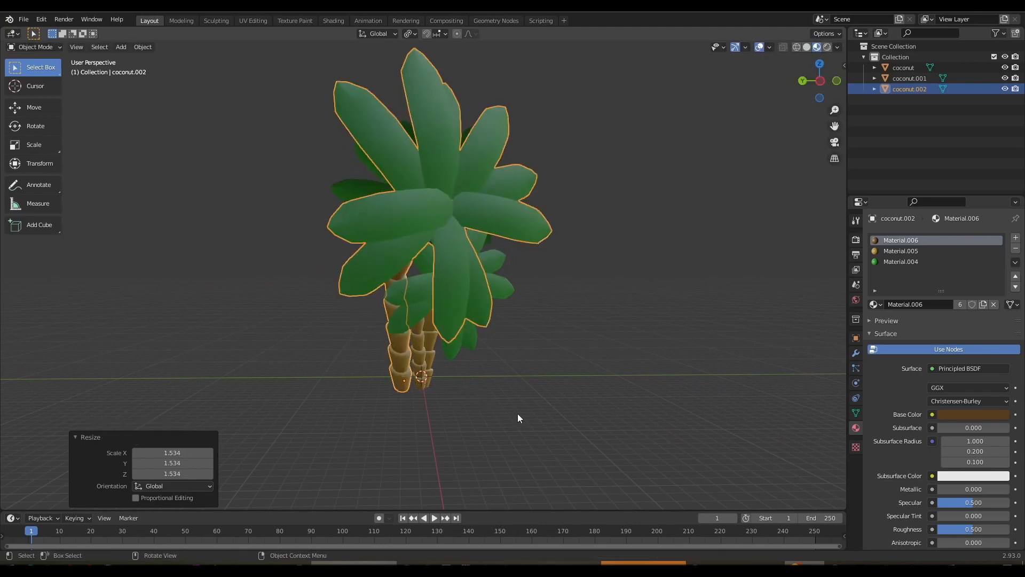
key(r)
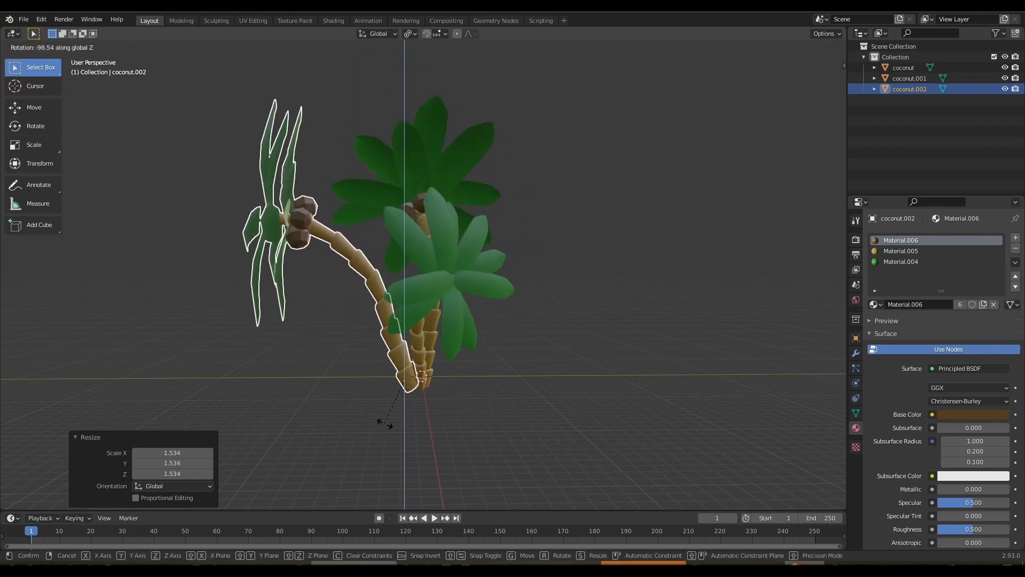
click(520, 415)
click(521, 418)
middle_drag(521, 417, 446, 376)
click(445, 375)
middle_drag(486, 424, 539, 417)
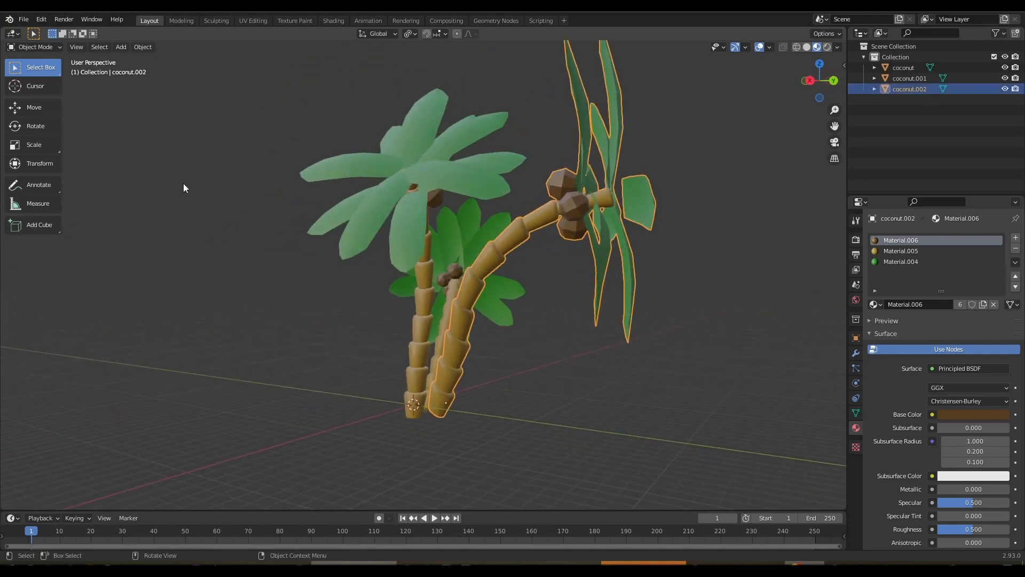
Step: Apply smooth shading to the enlarged palm copy and deselect it
click(142, 47)
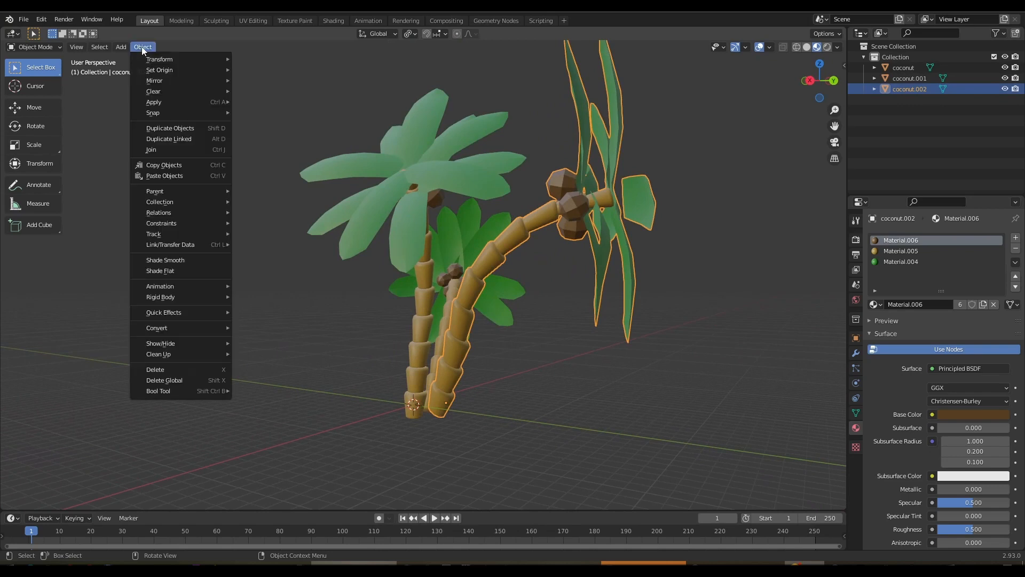
click(149, 261)
click(583, 373)
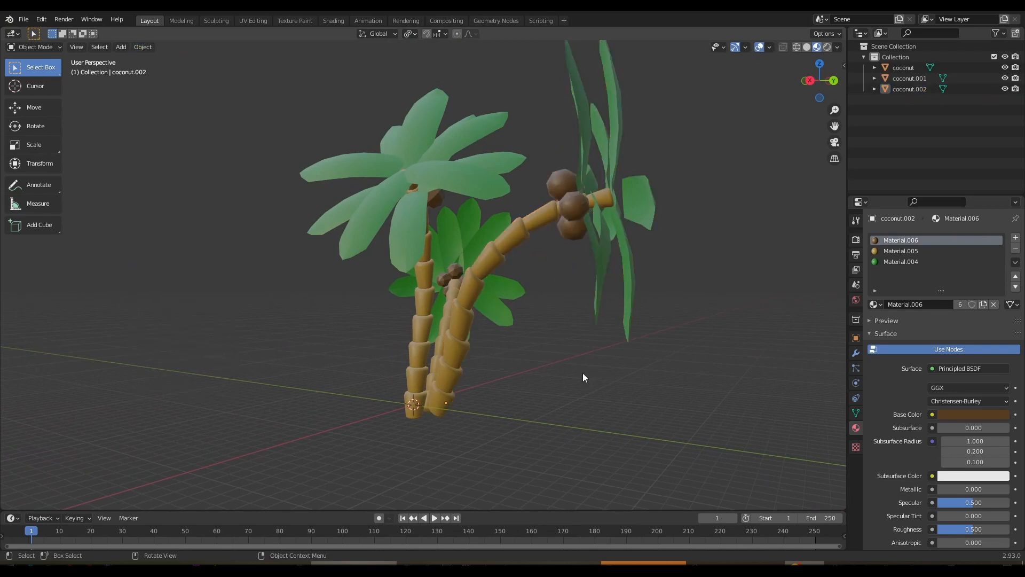
Step: Apply smooth shading to the smallest palm and the original palm together, and deselect them
middle_drag(582, 373, 262, 394)
click(383, 336)
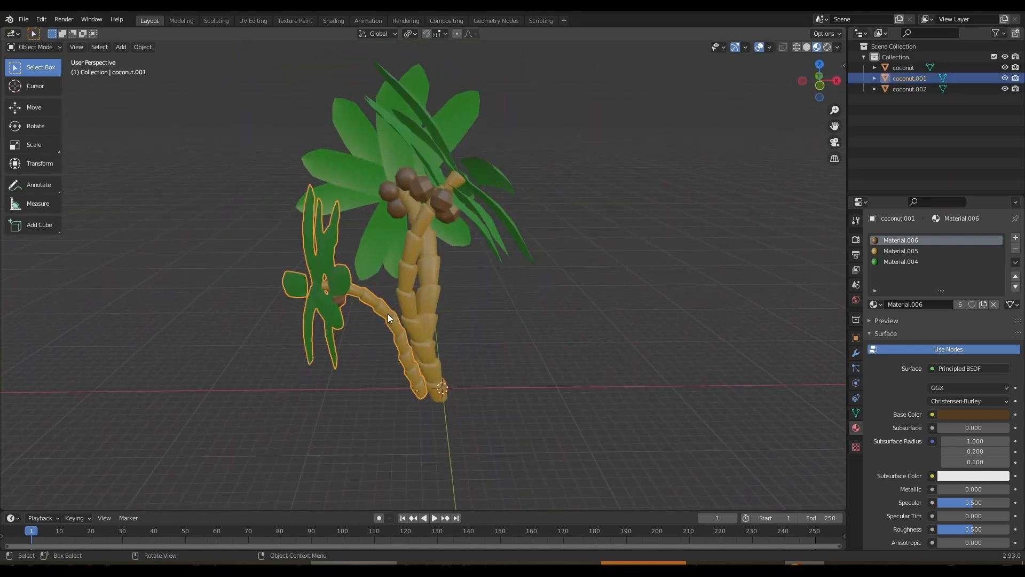
shift+click(415, 291)
click(143, 47)
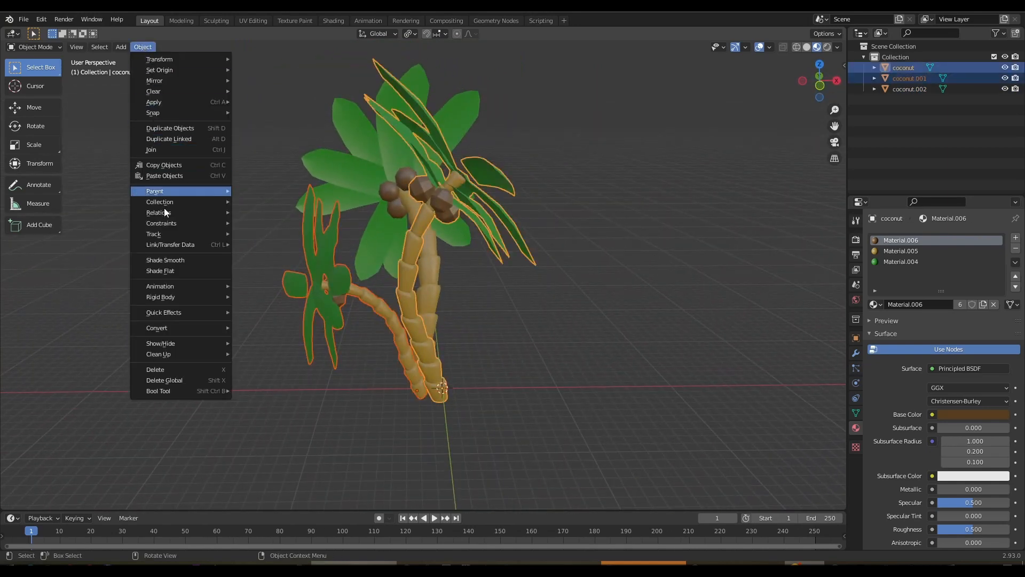
click(166, 263)
click(546, 319)
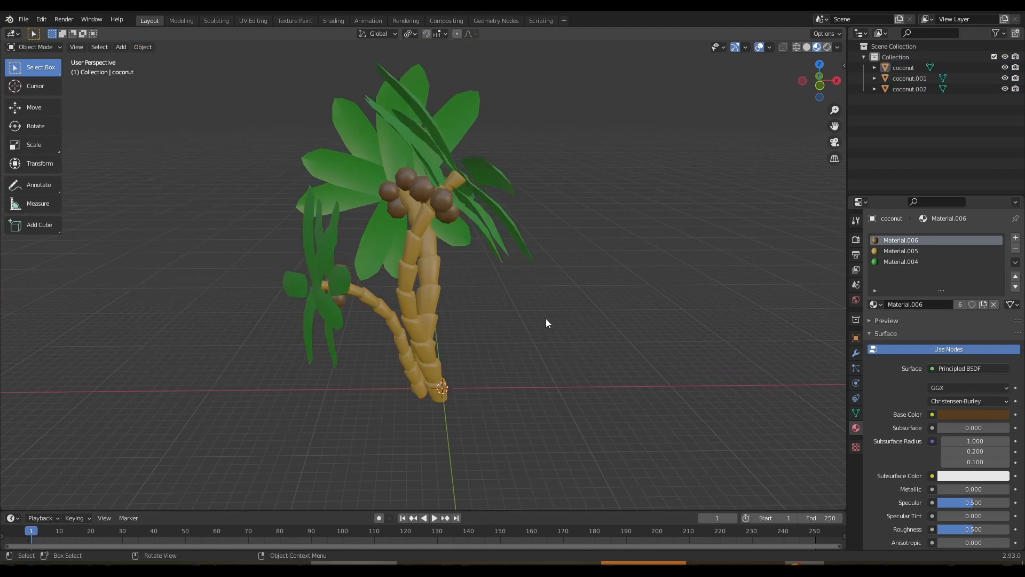
middle_drag(619, 369, 762, 373)
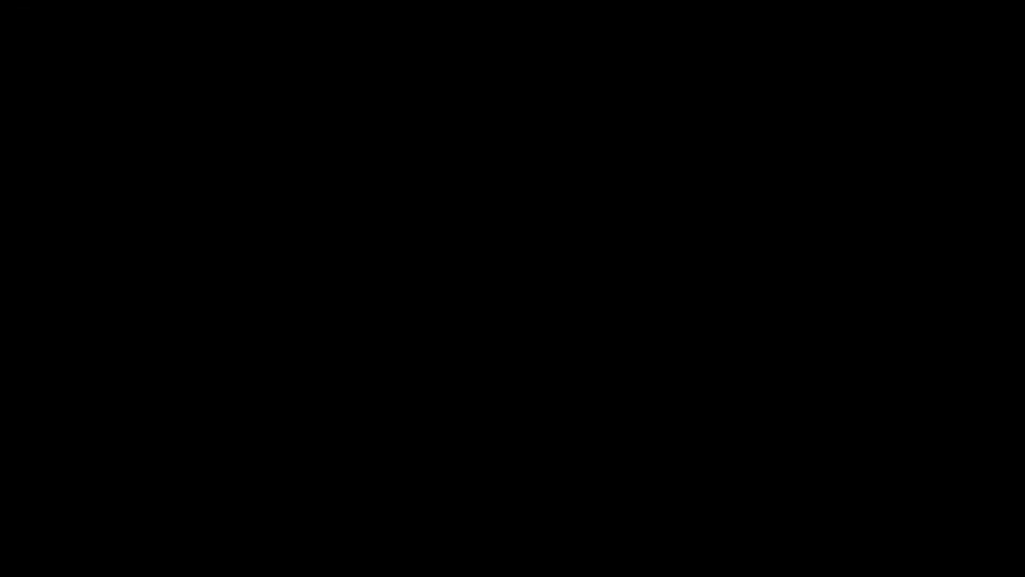